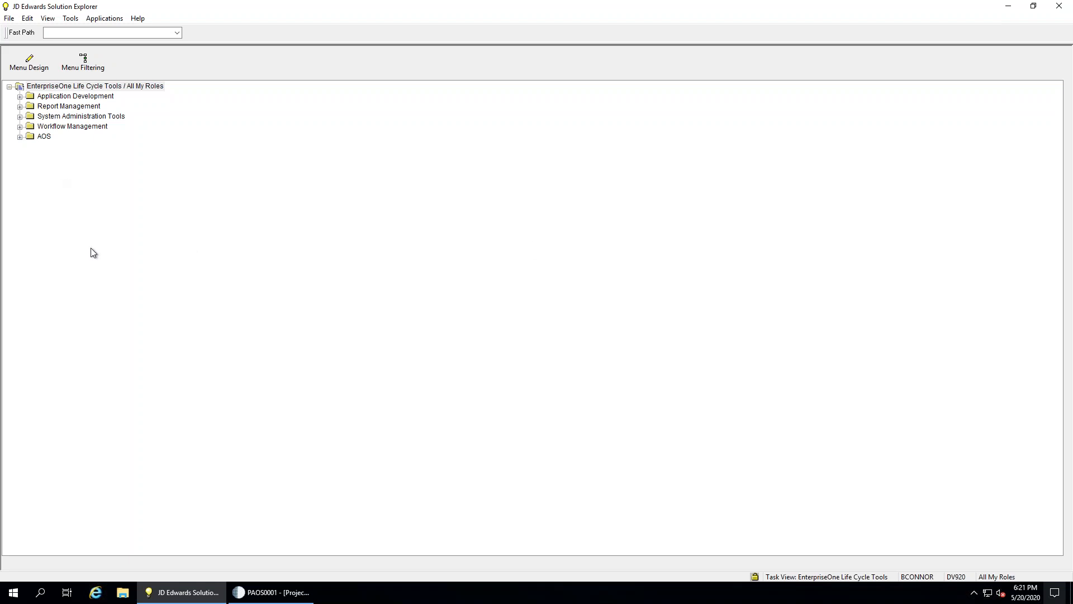
Leave the PAOS0001 window for the ALLOut main menu and open Data Maintenance's Users and Roles Management tab
left_click(268, 593)
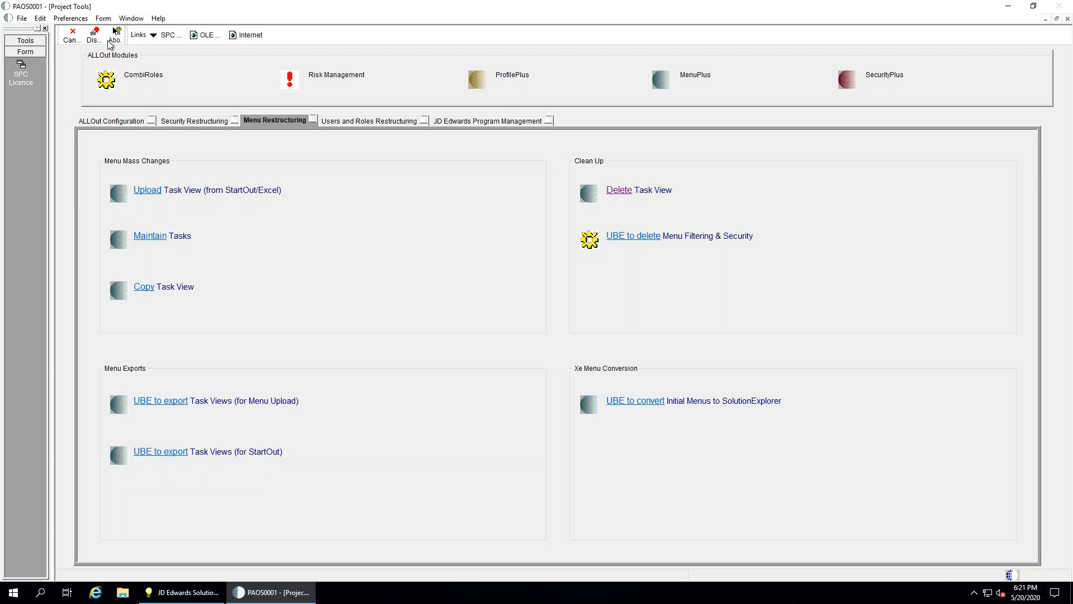
left_click(72, 35)
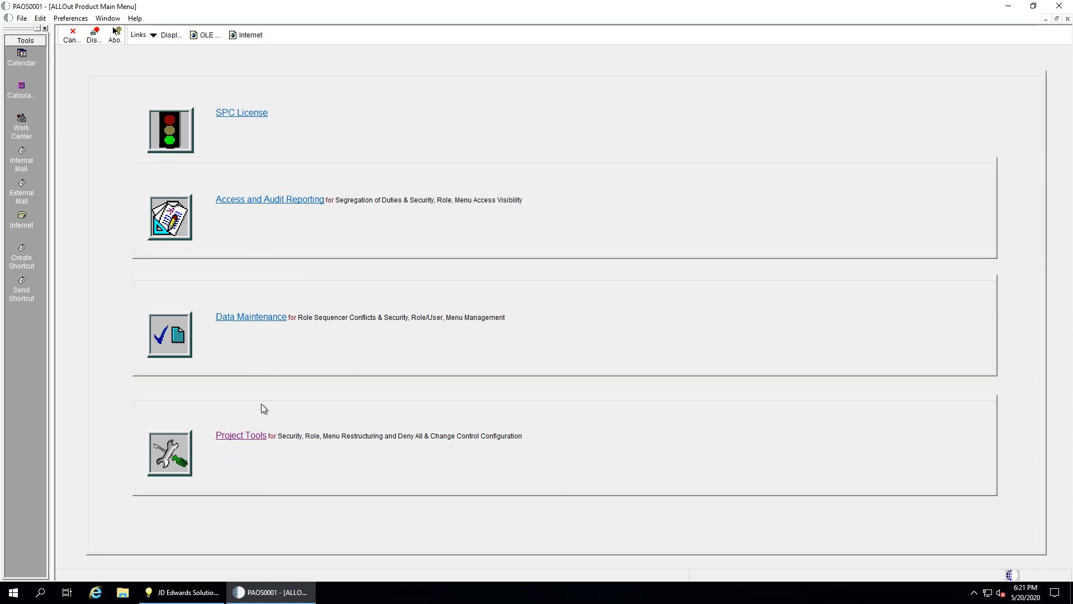
left_click(236, 323)
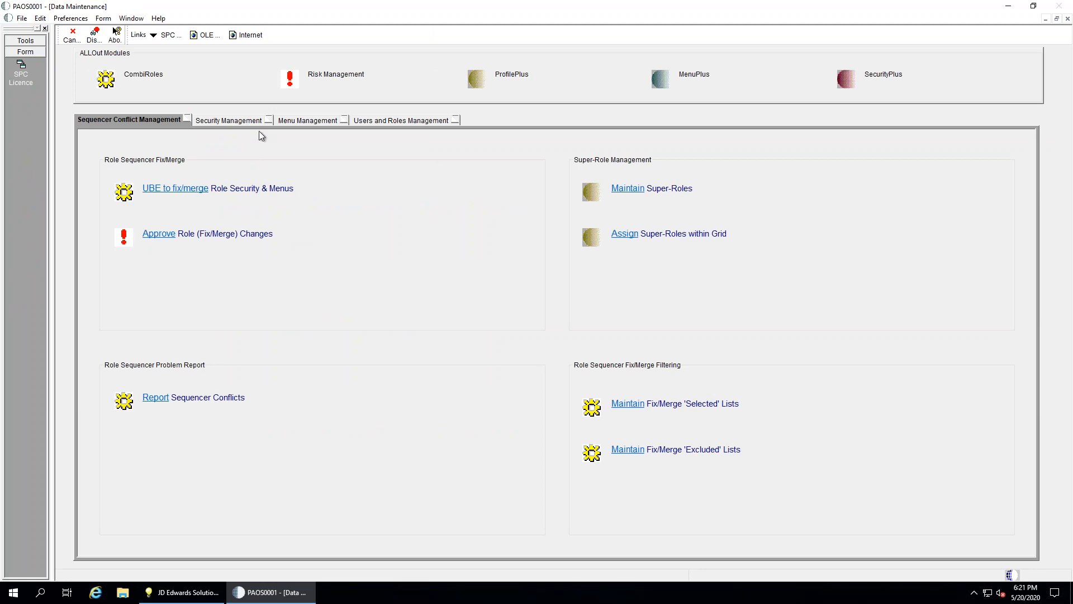
left_click(392, 121)
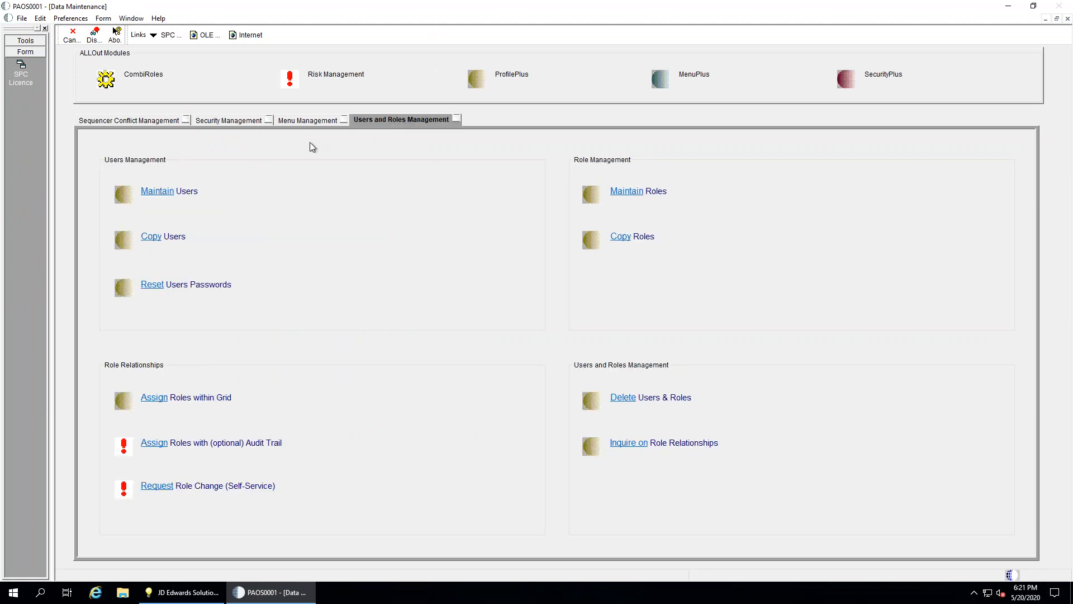
Open Maintain Users and add the Formats and Audit columns, scrolling right to review them
left_click(158, 192)
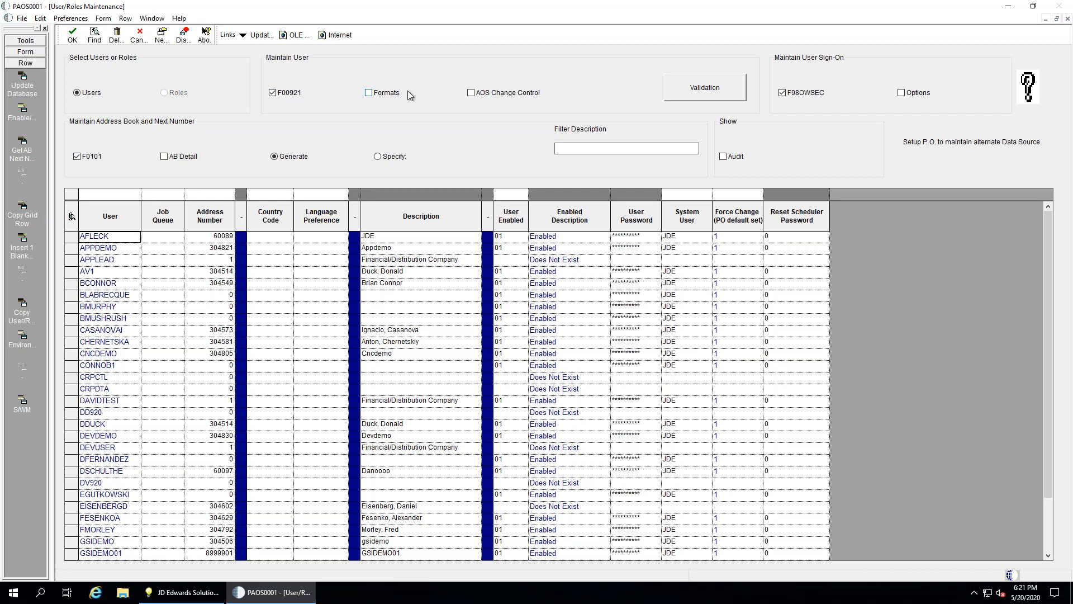
left_click(369, 93)
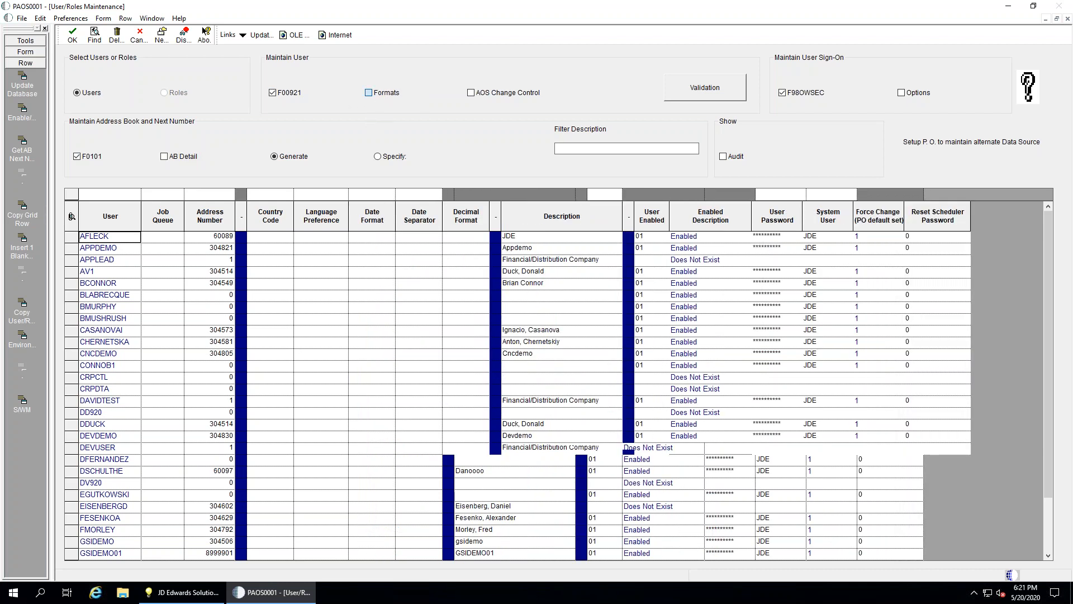
left_click(723, 157)
left_click_drag(780, 556, 960, 559)
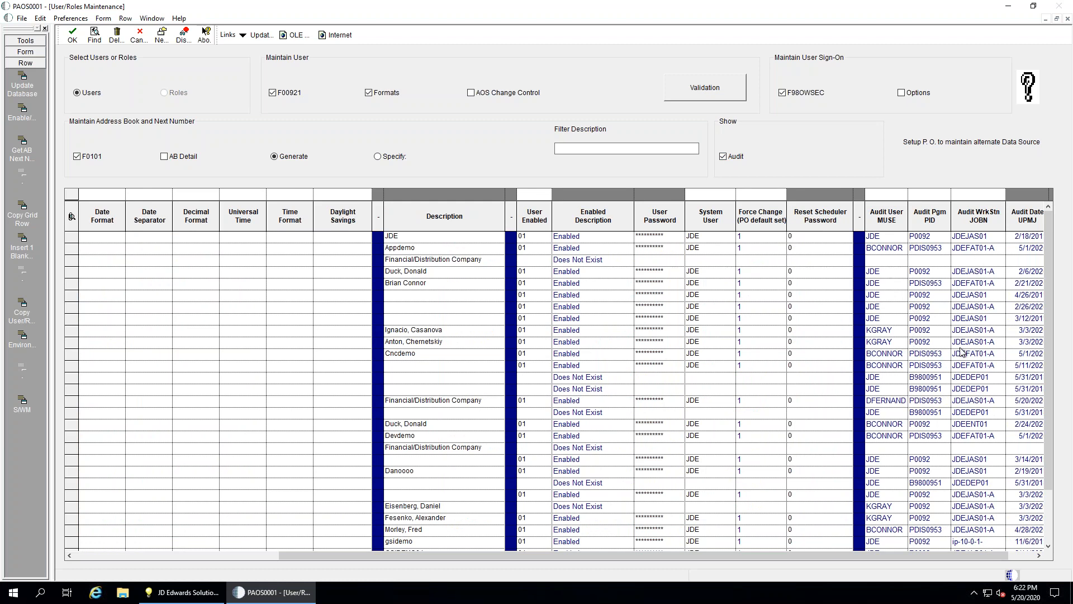
left_click_drag(612, 560, 387, 561)
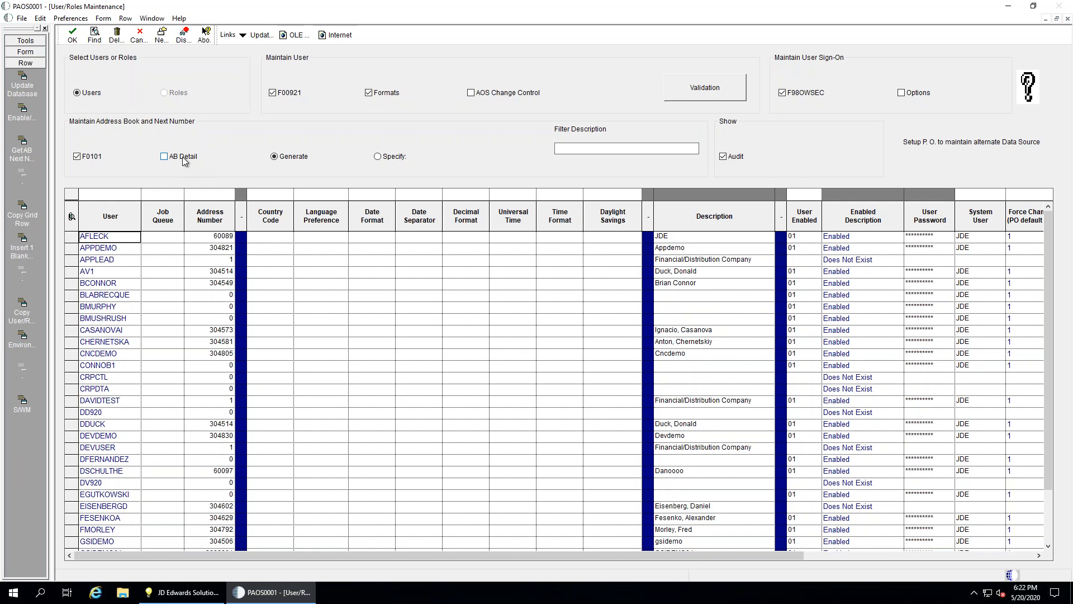
Swap the AB Detail columns for the sign-on Options columns, such as Password Validation, in the user grid
left_click(164, 156)
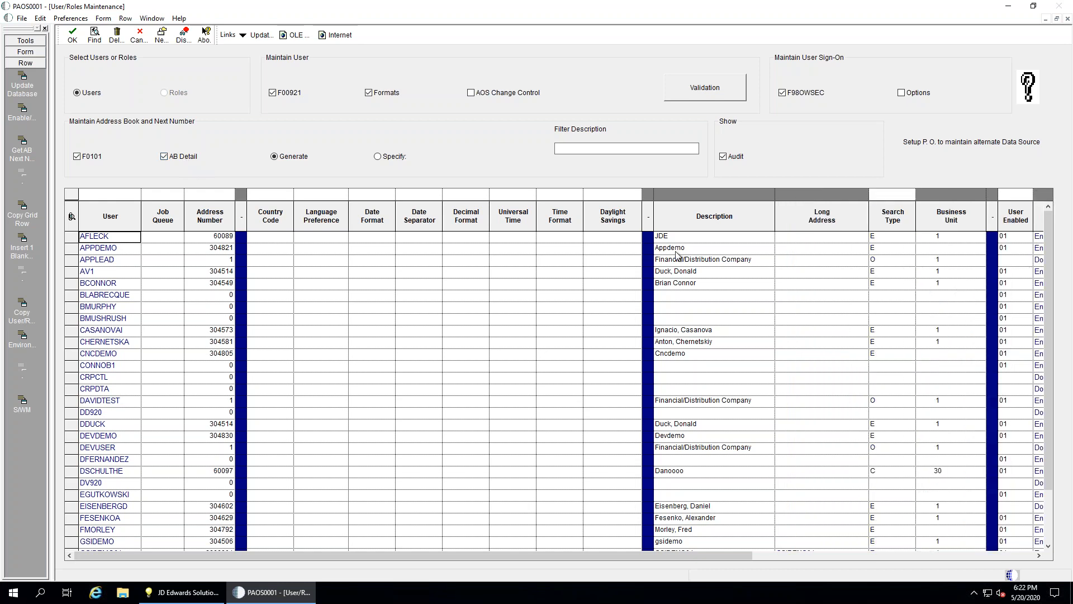
left_click(951, 241)
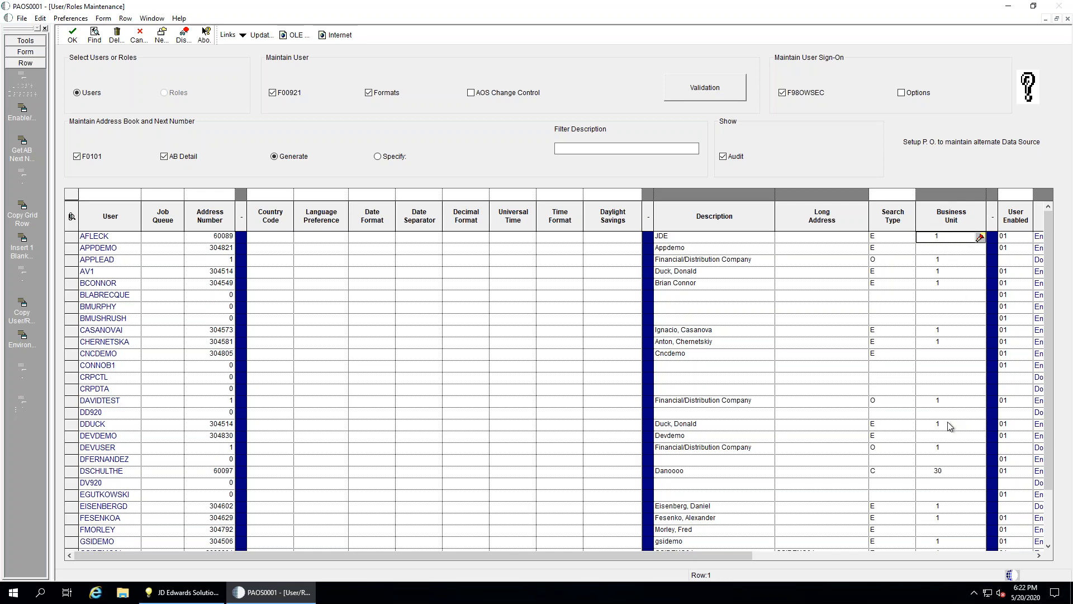
scroll(949, 426, "down", 2)
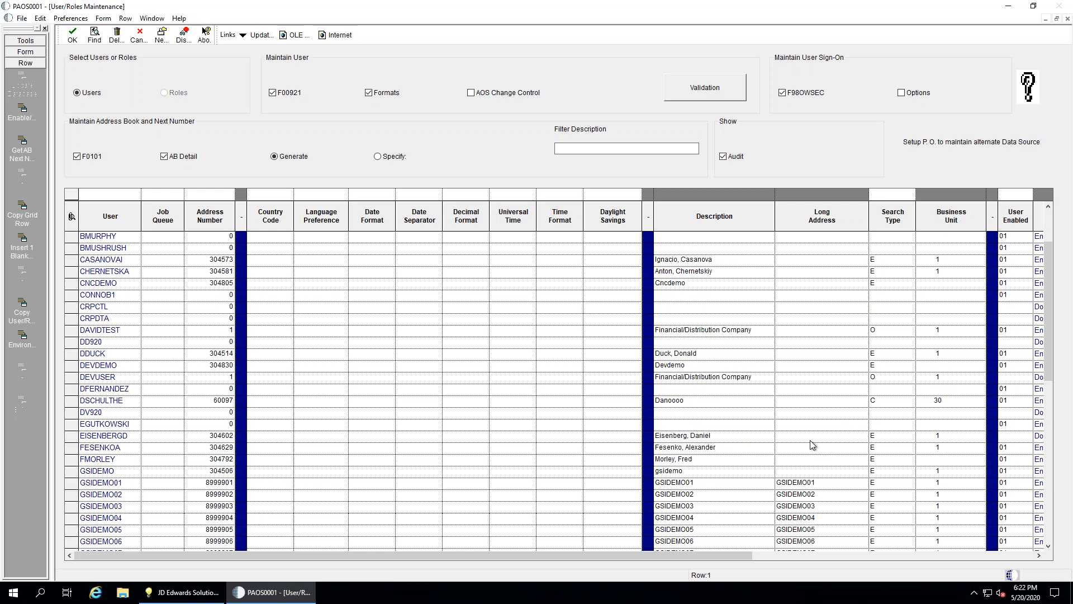
scroll(811, 444, "up", 2)
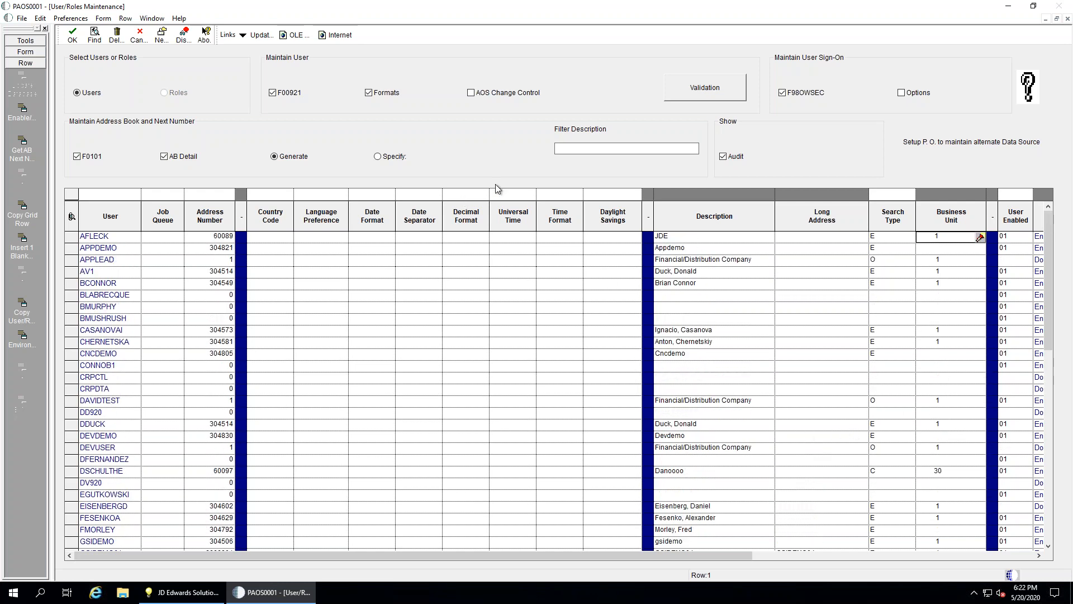
left_click(171, 157)
left_click(906, 95)
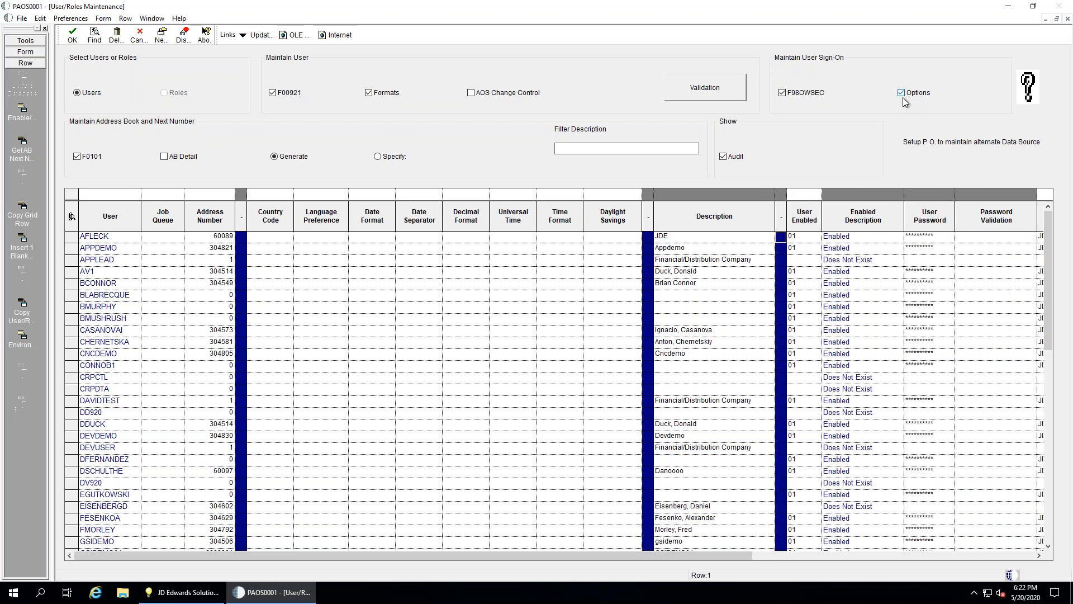
left_click(177, 239)
Set the Job Queue to QBATCH for the first fourteen users, picking it from the 98/JQ list
left_click(178, 238)
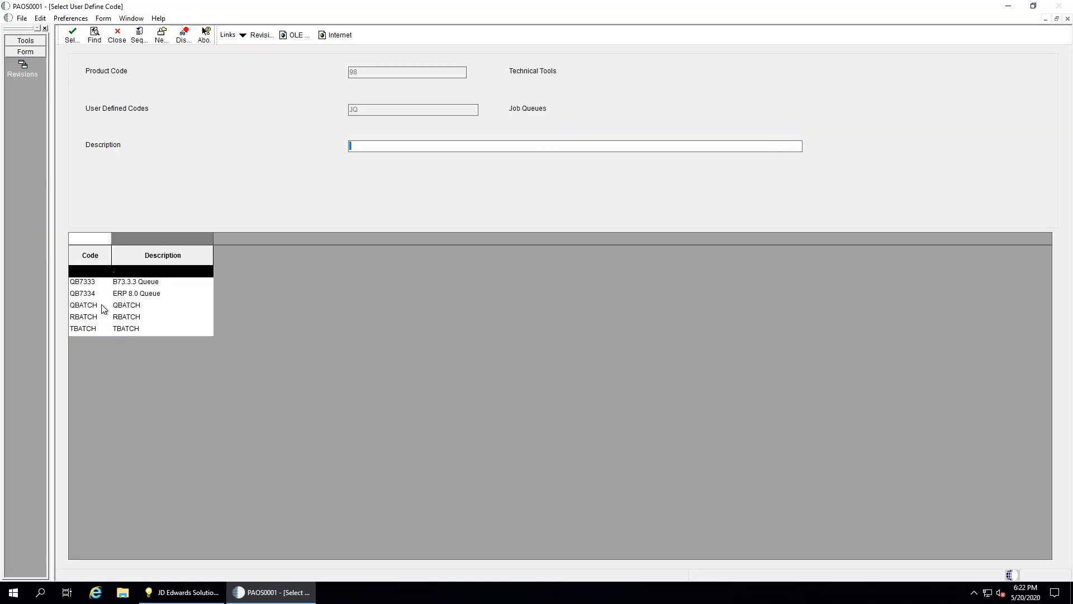
double_click(103, 306)
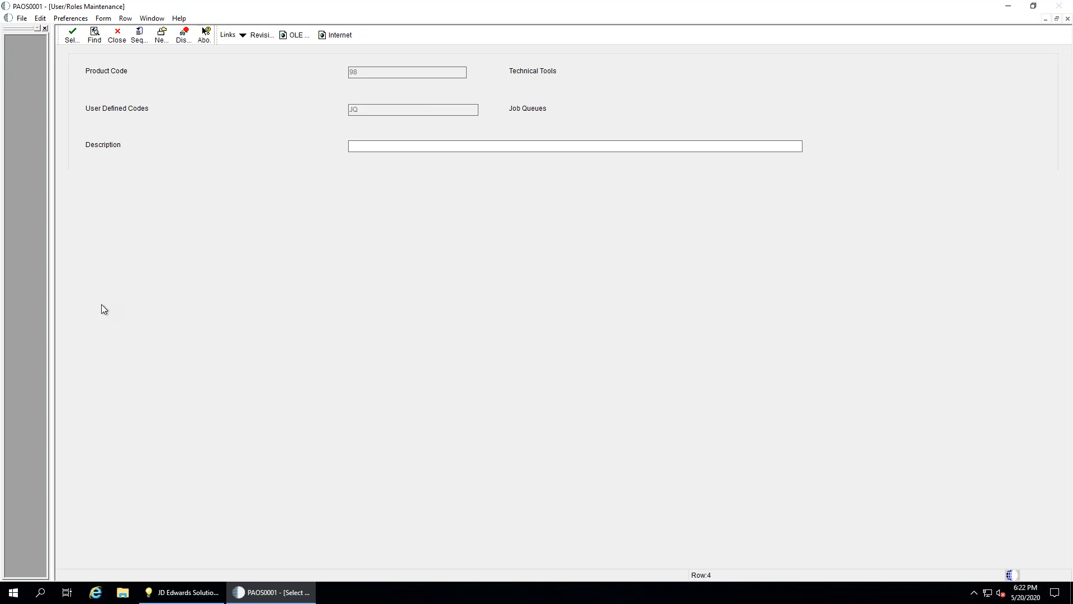
left_click(162, 241)
type("QBATCH")
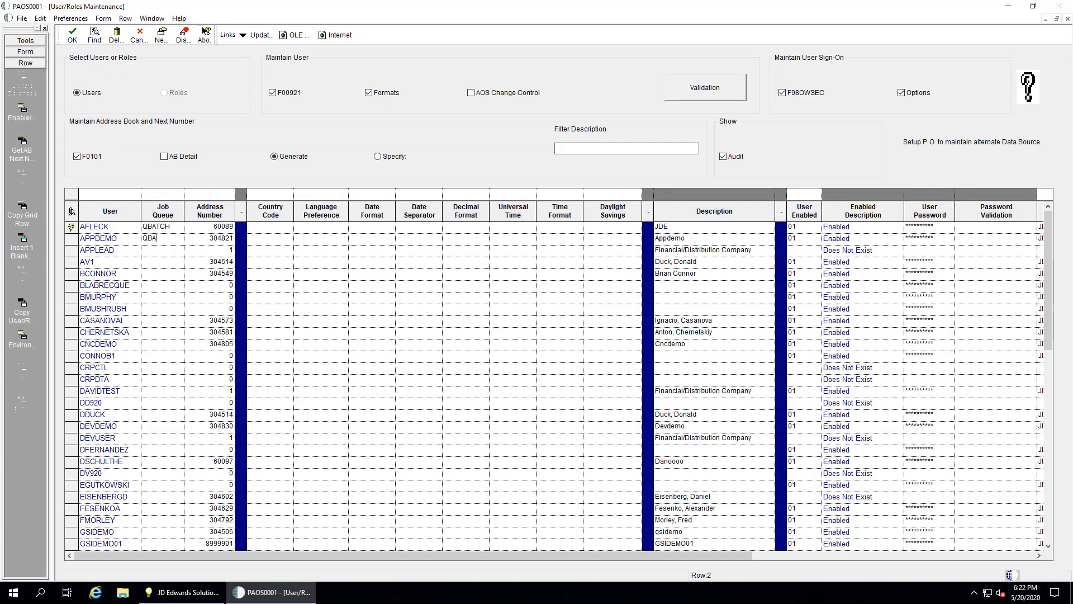
key("Down")
type("Q")
key("Down")
type("Q")
key("Down")
type("Q")
key("Down")
type("Q")
key("Down")
key("shift+q")
key("Down")
key("shift+q")
key("Down")
key("shift+q")
key("Down")
key("shift+q")
key("Down")
key("shift+q")
key("Down")
key("shift+q")
key("Down")
key("shift+q")
key("Down")
key("shift+q")
left_click(178, 368)
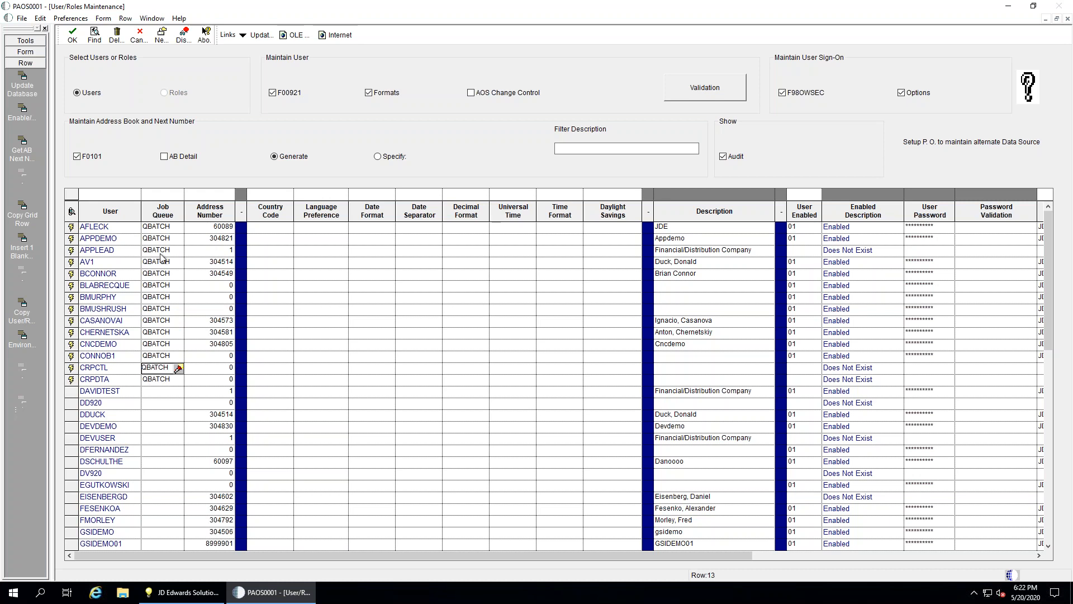
Save the QBATCH job queues with Form > Update Database and confirm with OK
left_click(30, 53)
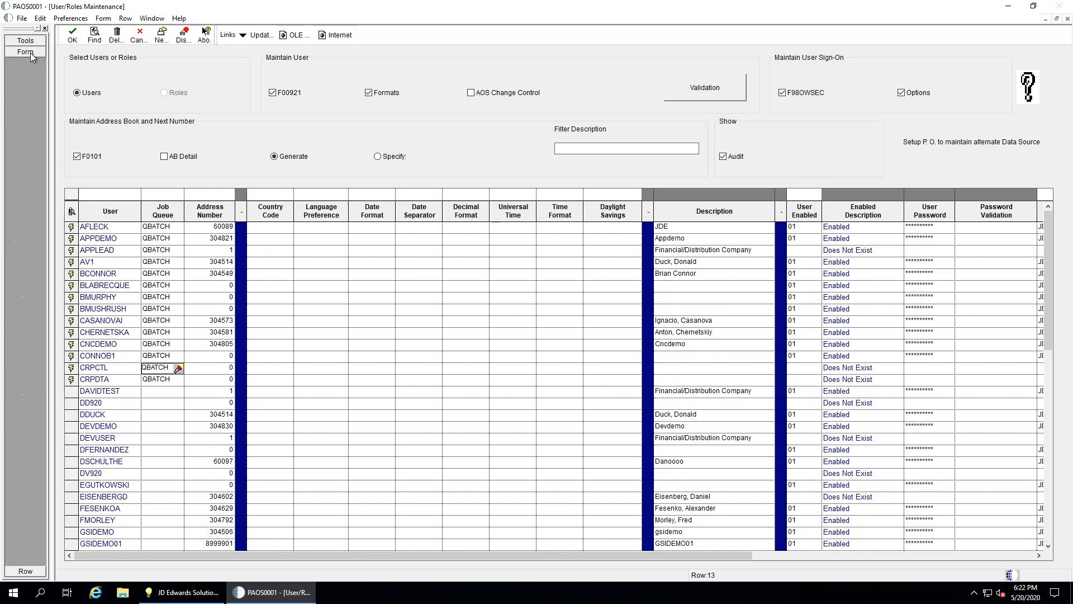
left_click(23, 75)
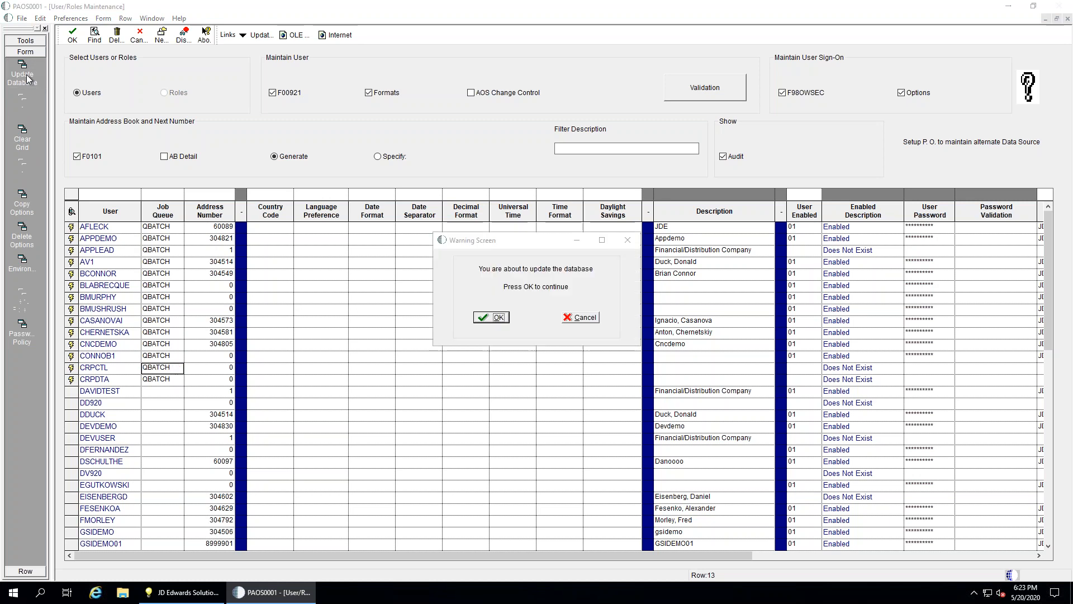
left_click(498, 318)
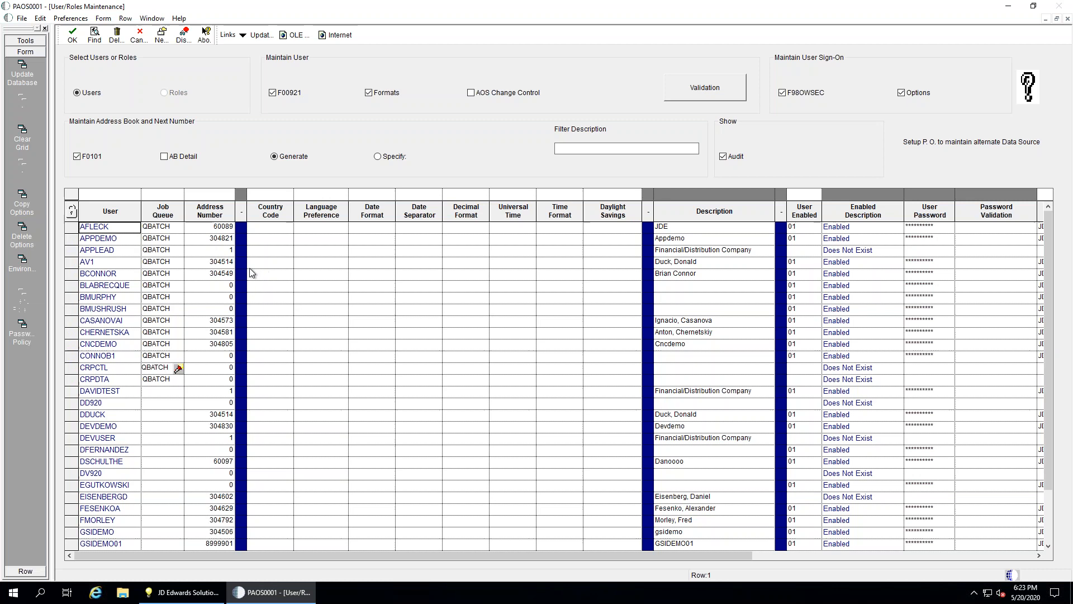
Reload the grid, clear the Job Queue for users 1, 9 and 10, and save to the database
left_click(94, 34)
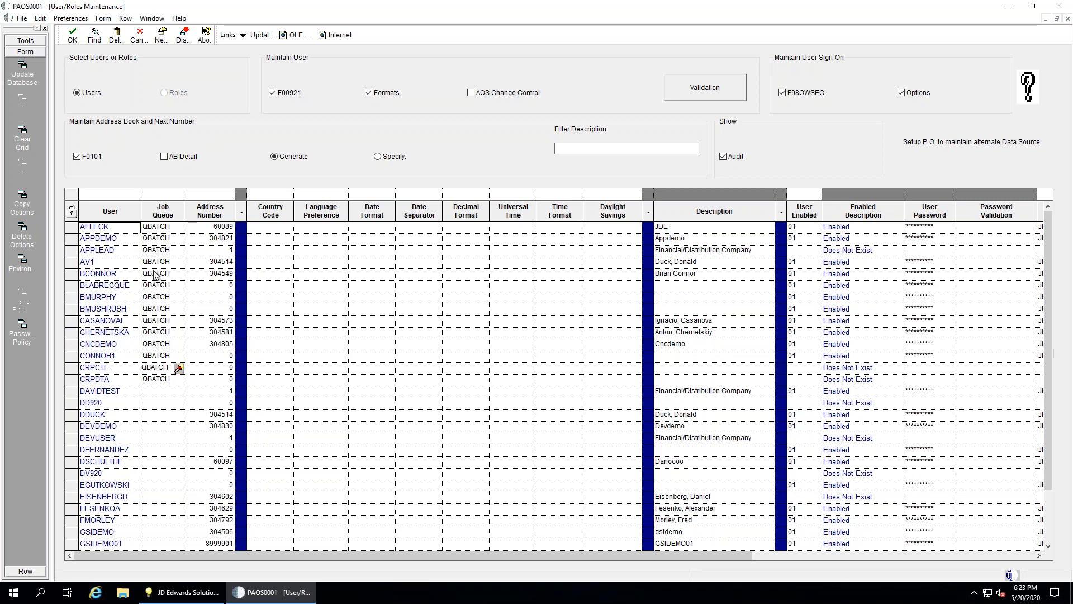
left_click(161, 230)
key("BackSpace")
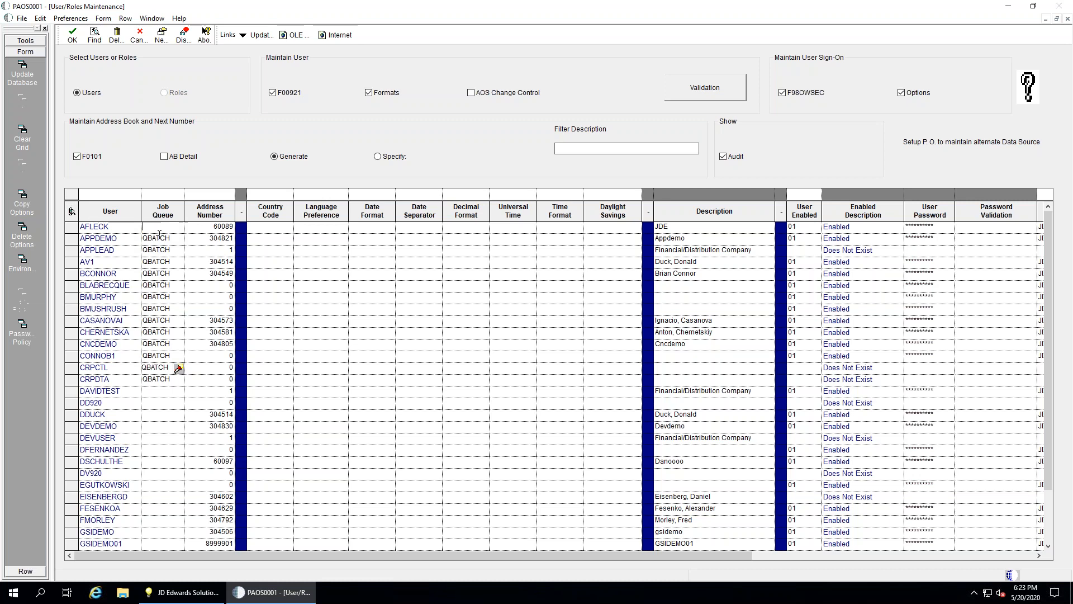
left_click(160, 323)
key("BackSpace")
left_click(155, 333)
key("BackSpace")
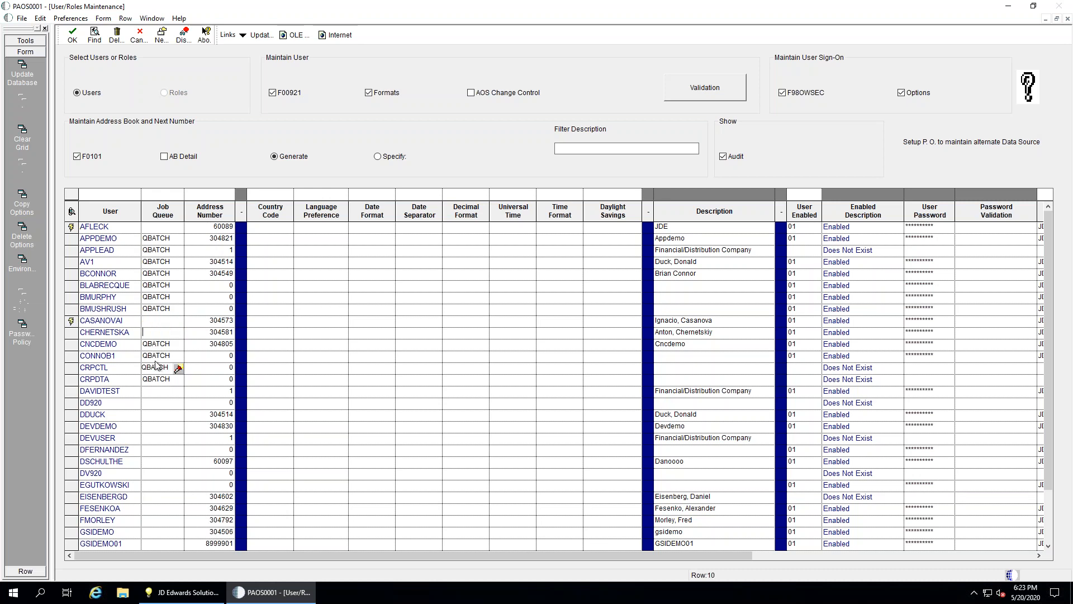
left_click(156, 370)
left_click(24, 70)
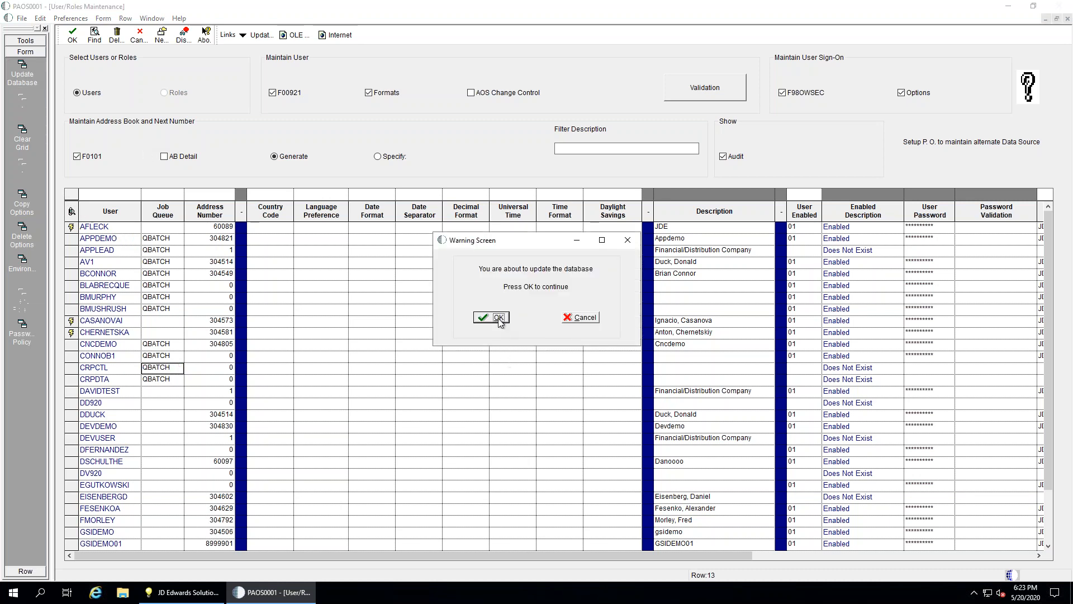
left_click(493, 318)
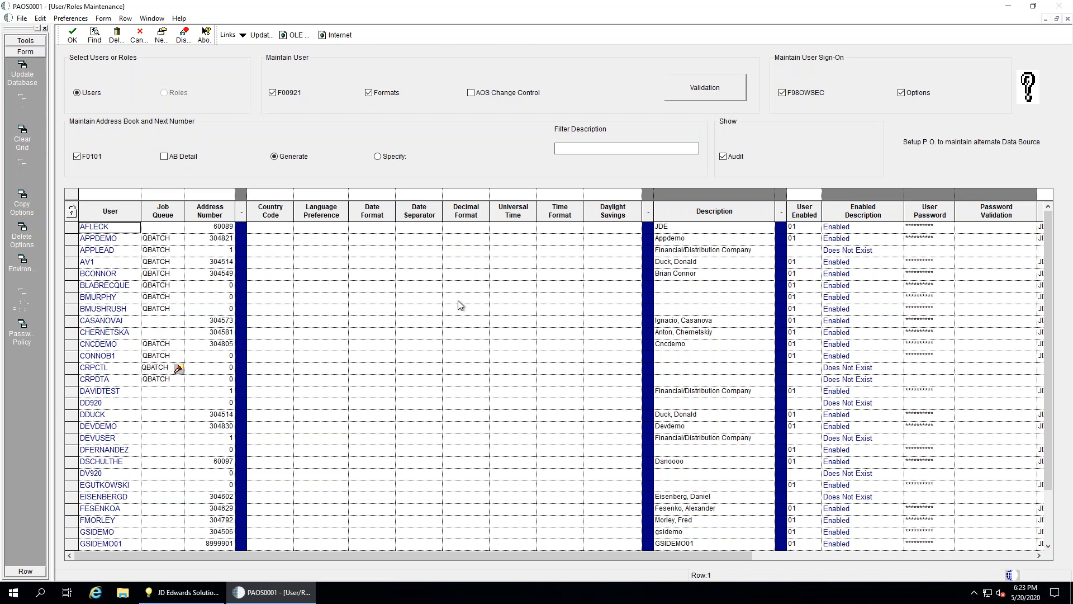
Remove the date/time format and F00921 user columns from the grid
left_click(371, 227)
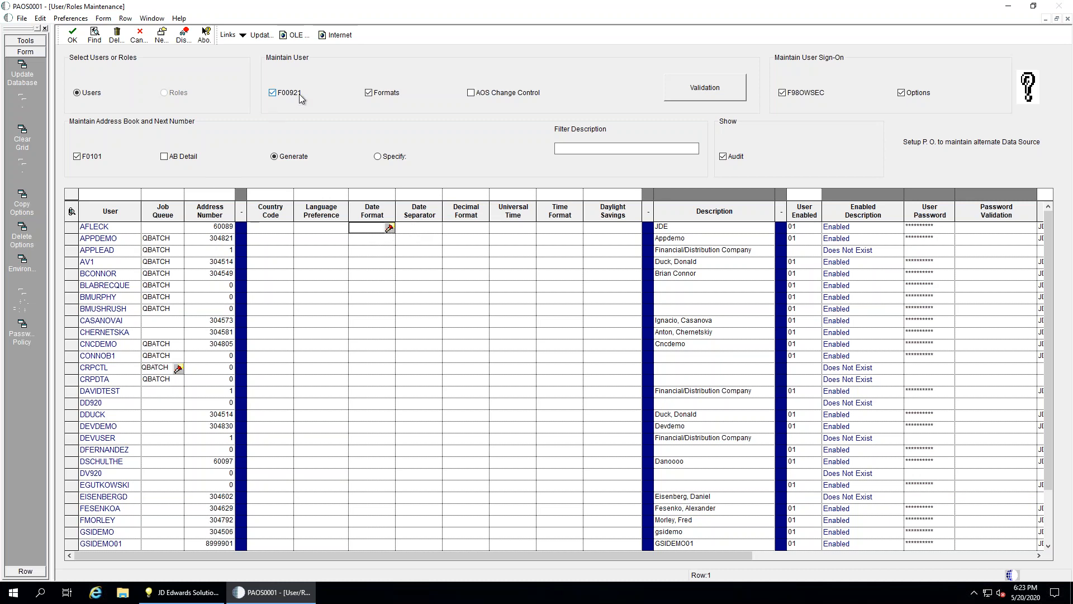
left_click(370, 92)
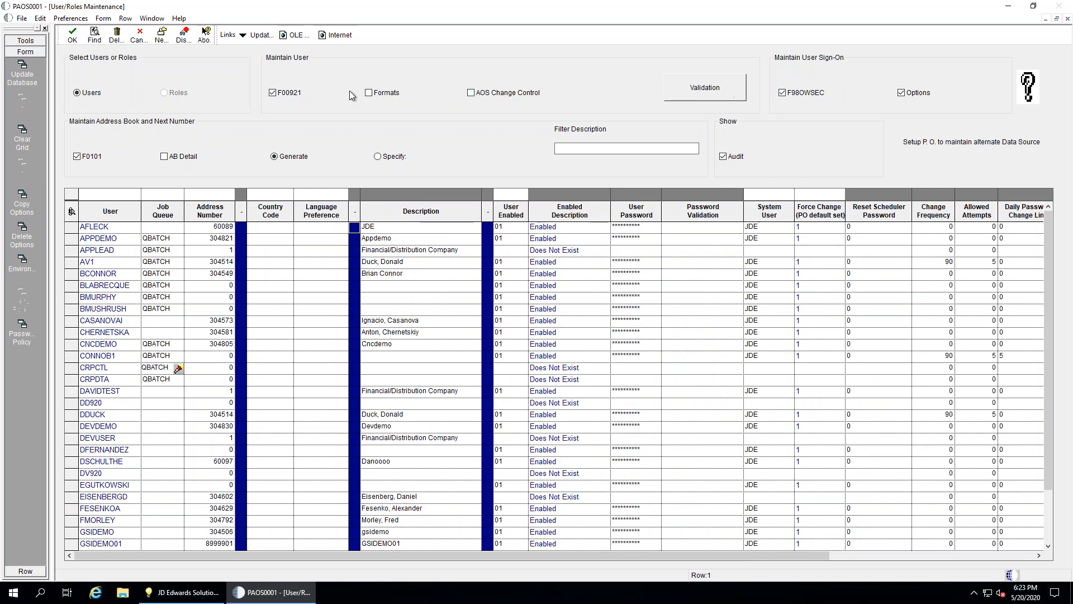
left_click(274, 93)
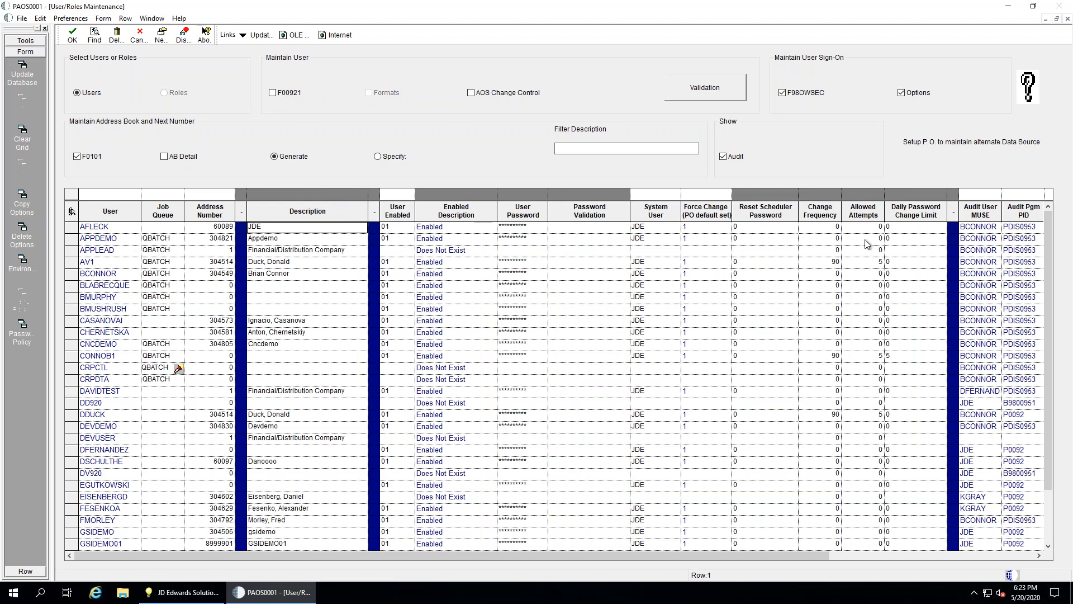
Enter a password Change Frequency of 90 for the first two users
left_click(828, 228)
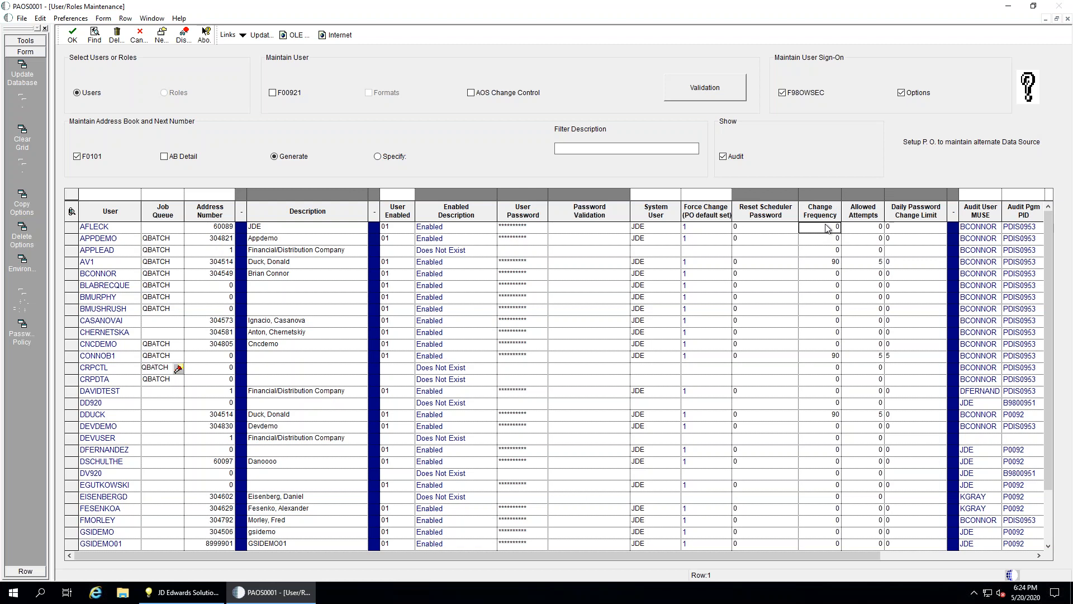
type("90")
key("Down")
type("90")
key("Down")
type("0")
key("Down")
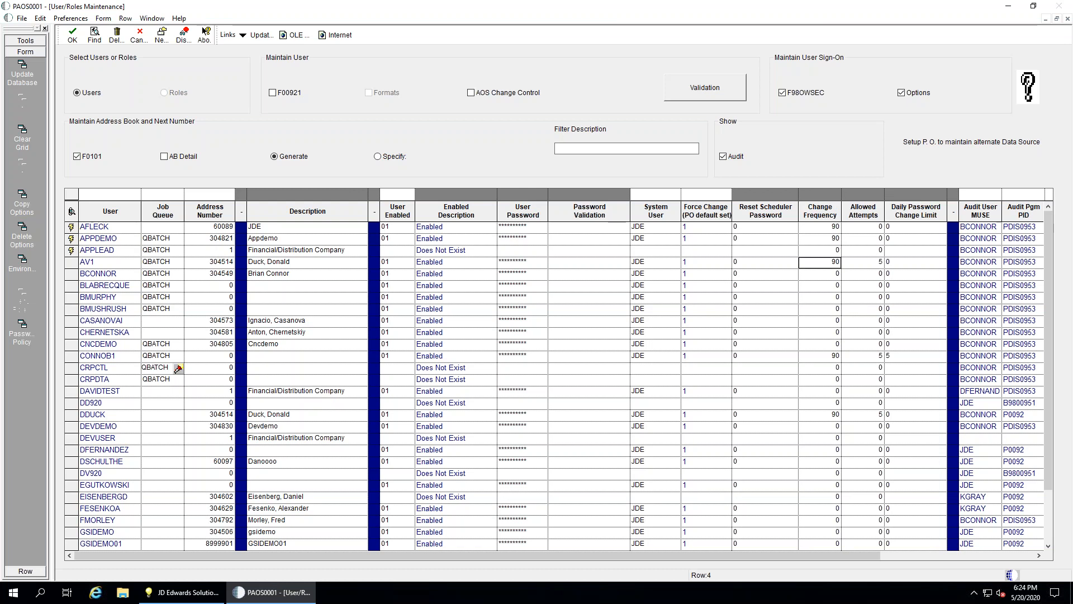
key("Down")
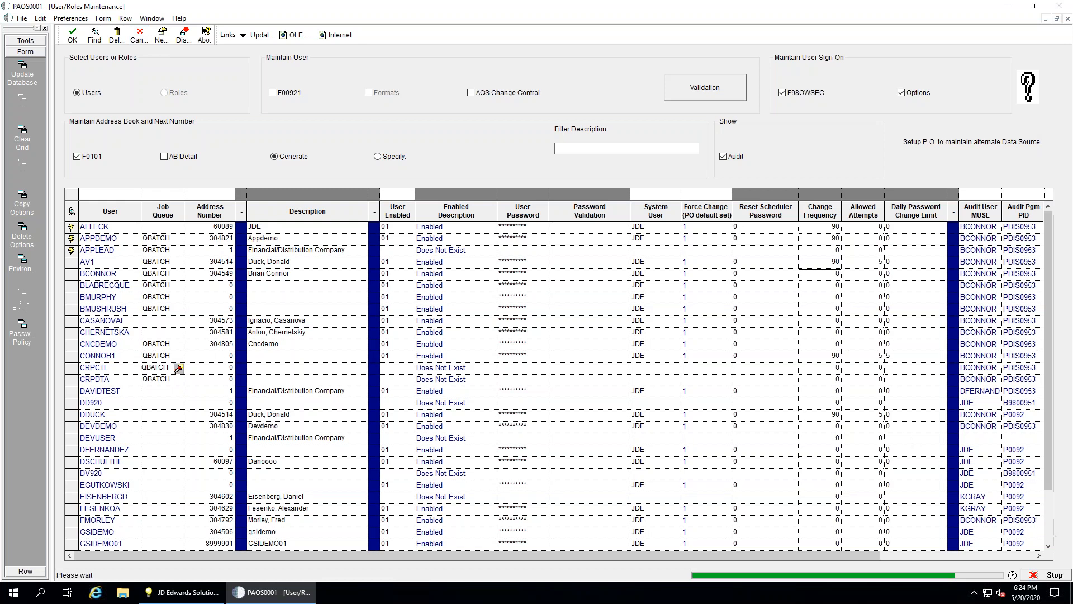
Scroll to the end of the user list, select the blank last row, and cancel out of the form
left_click(1052, 537)
left_click(1052, 537)
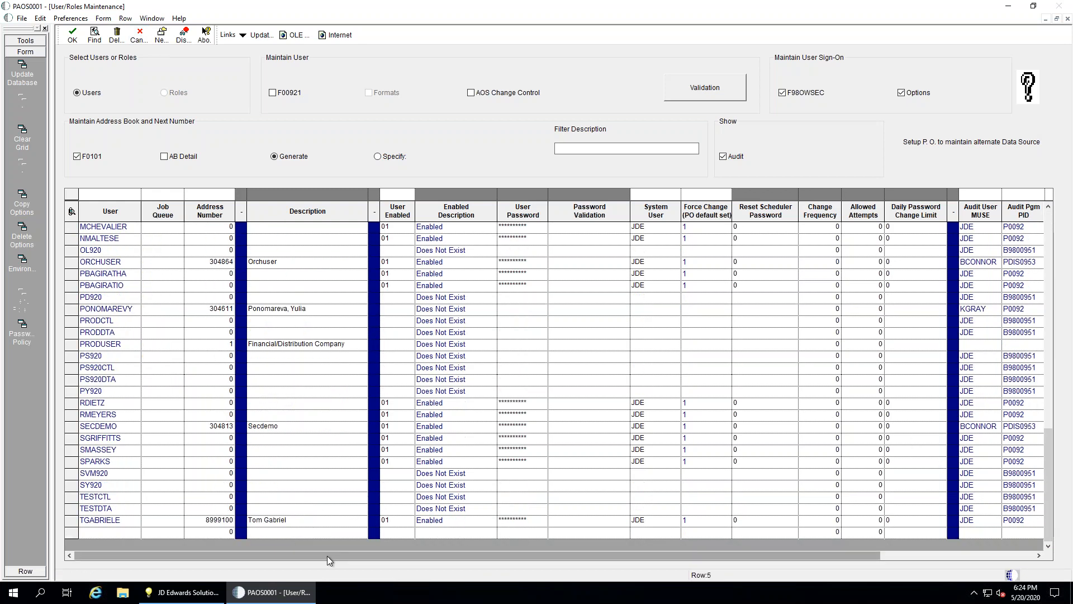
left_click(102, 532)
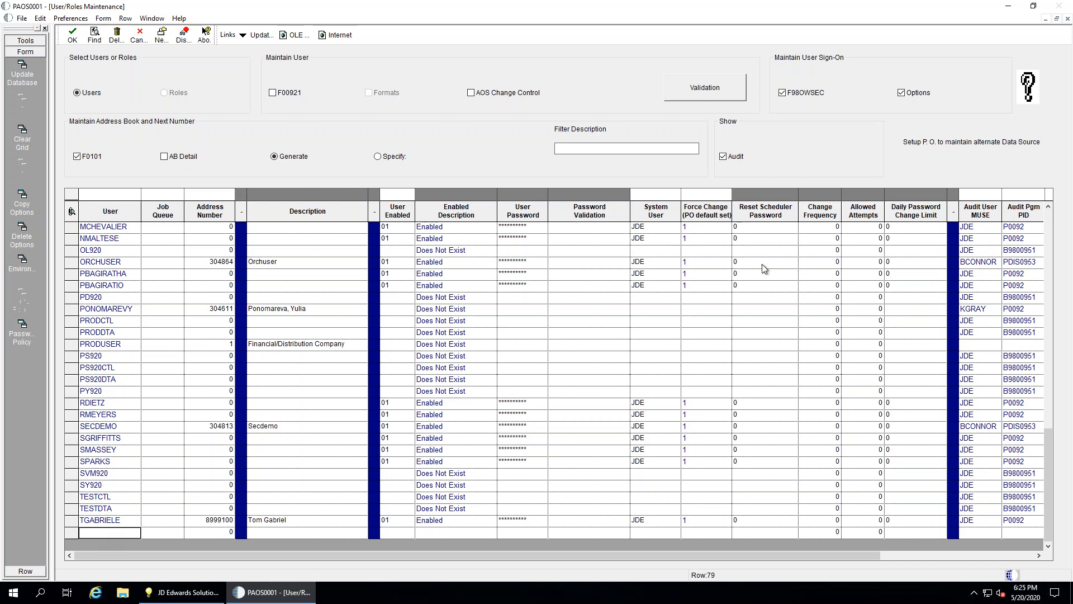
left_click(139, 37)
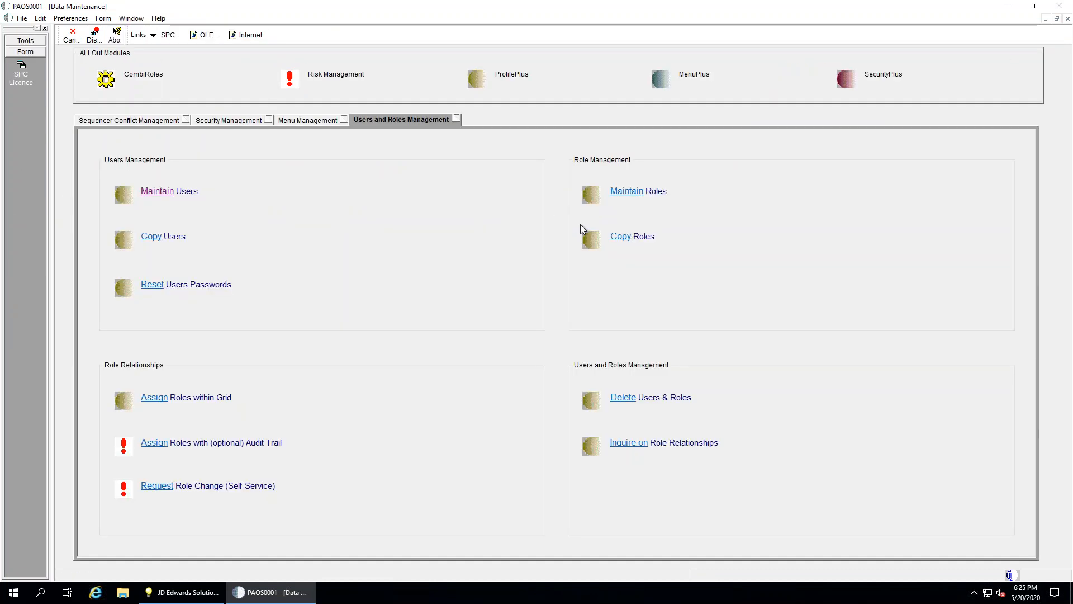
left_click(151, 237)
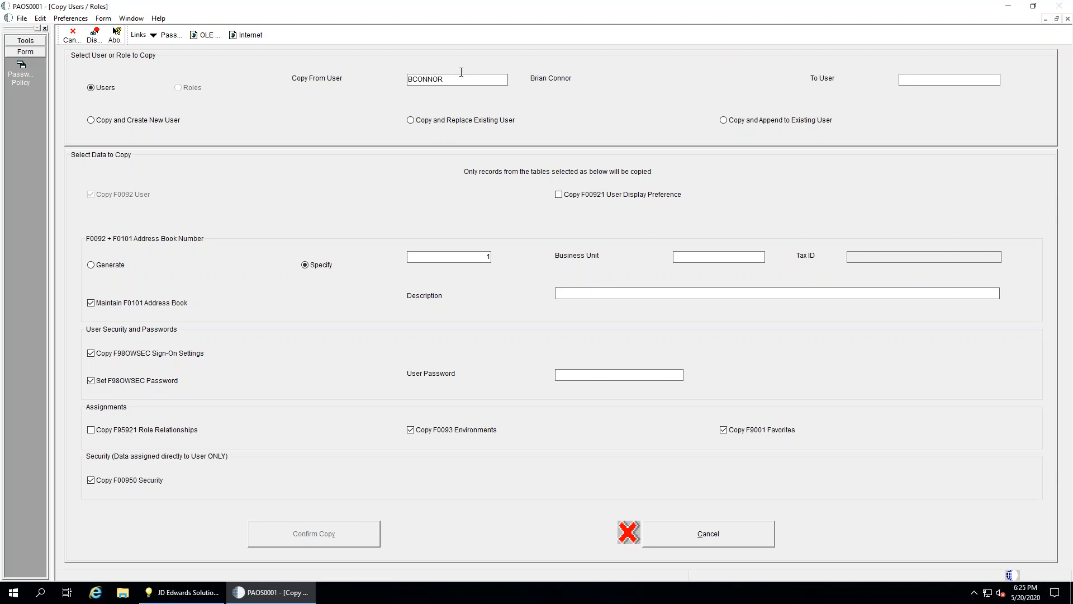
left_click(933, 84)
key("Tab")
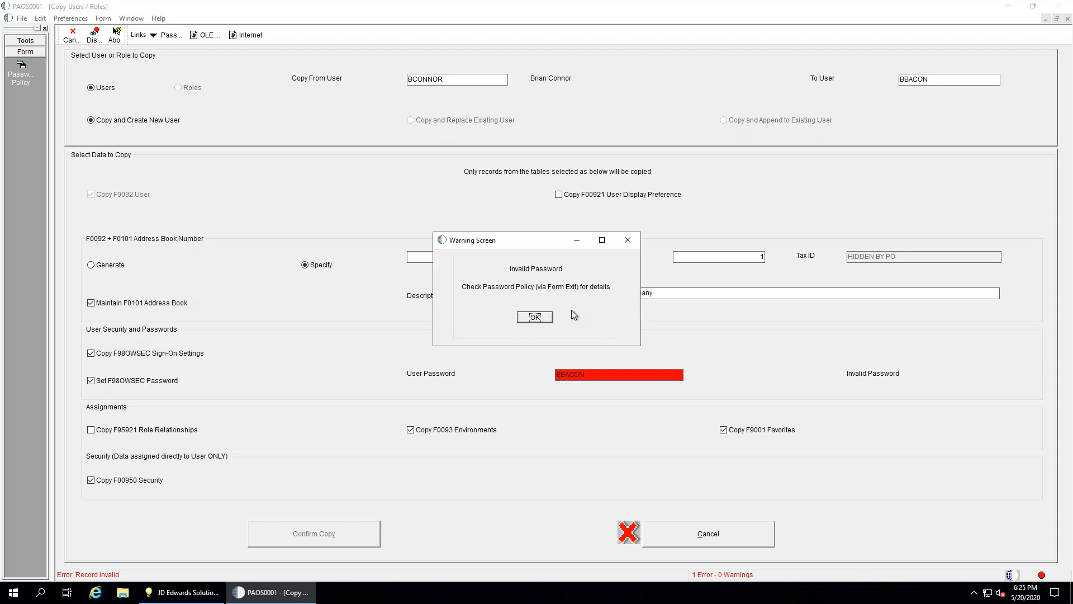
left_click(535, 318)
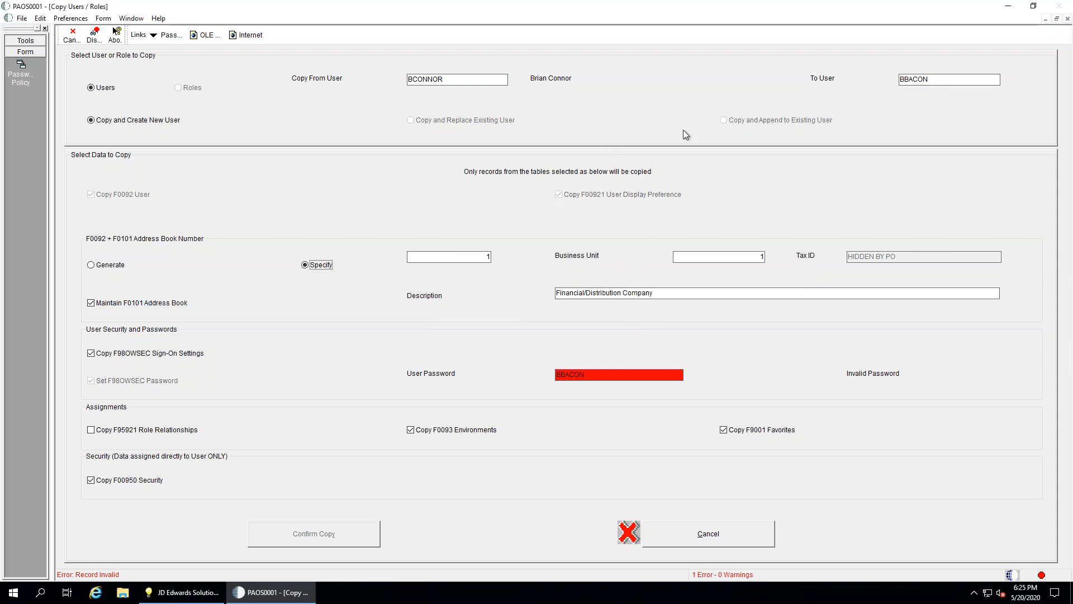
double_click(464, 79)
left_click(606, 374)
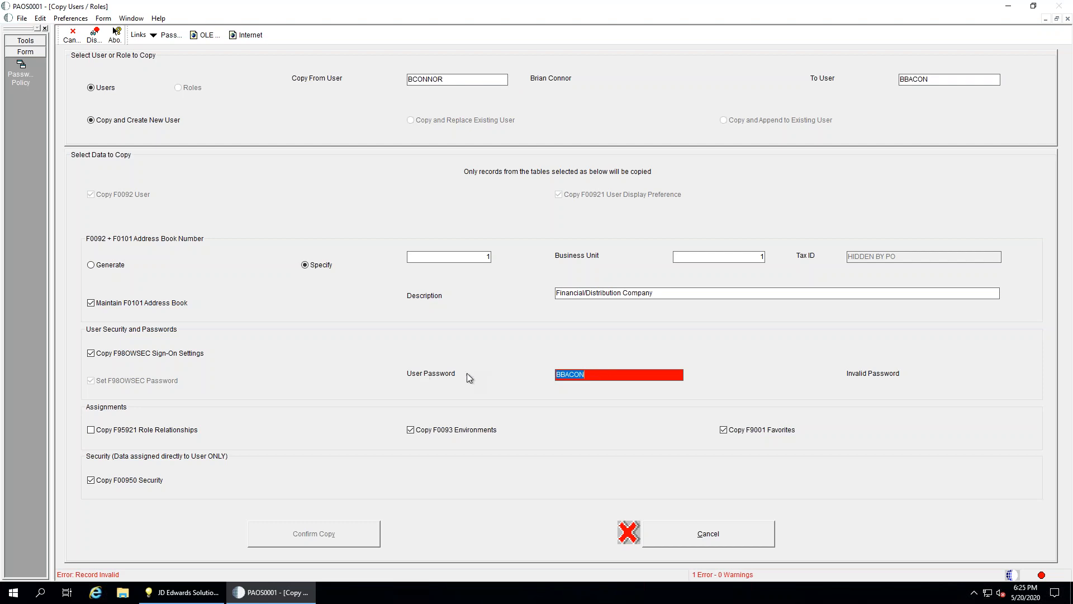
left_click(596, 380)
key("Tab")
key("shift+Tab")
double_click(562, 369)
left_click(106, 431)
left_click(74, 36)
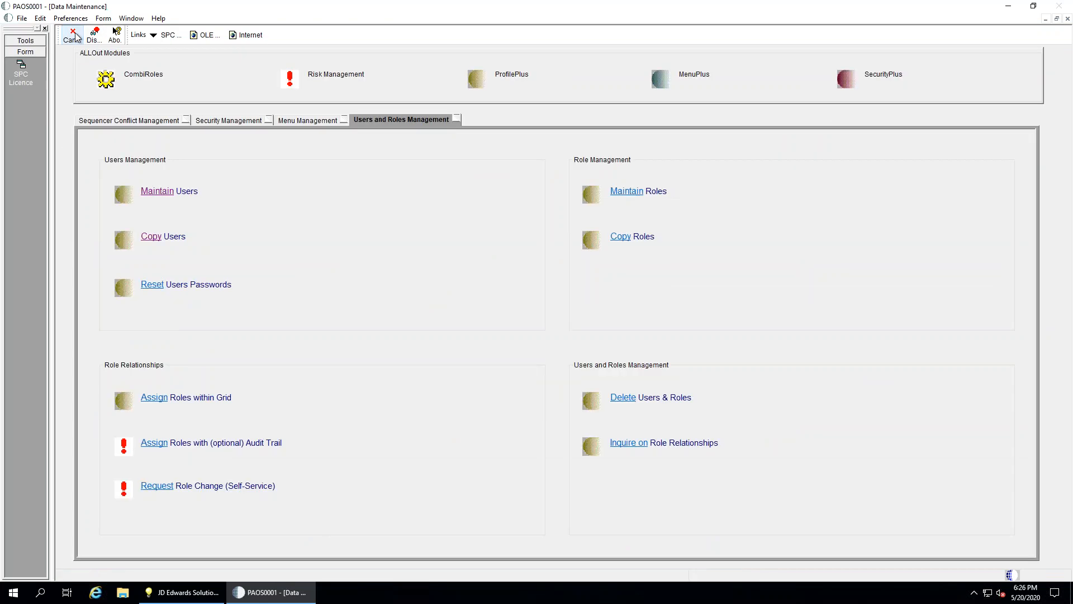
Copy role 03CSTMSTR to new role TESTMSTR, described 'Demo May 20', including F9006 Finecut
left_click(624, 238)
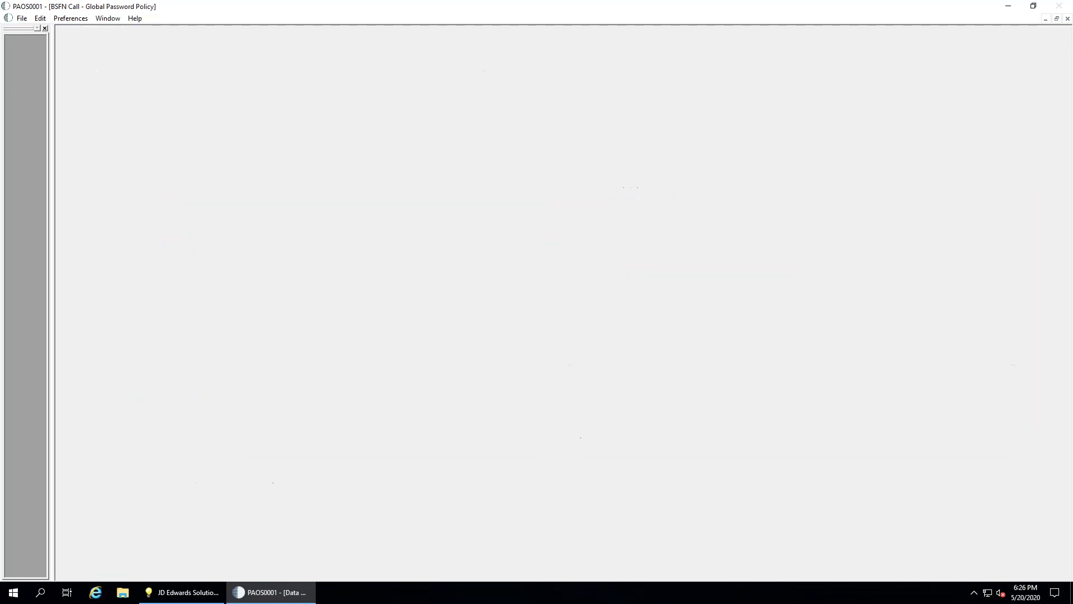
left_click(466, 78)
type("03CSTMSTR")
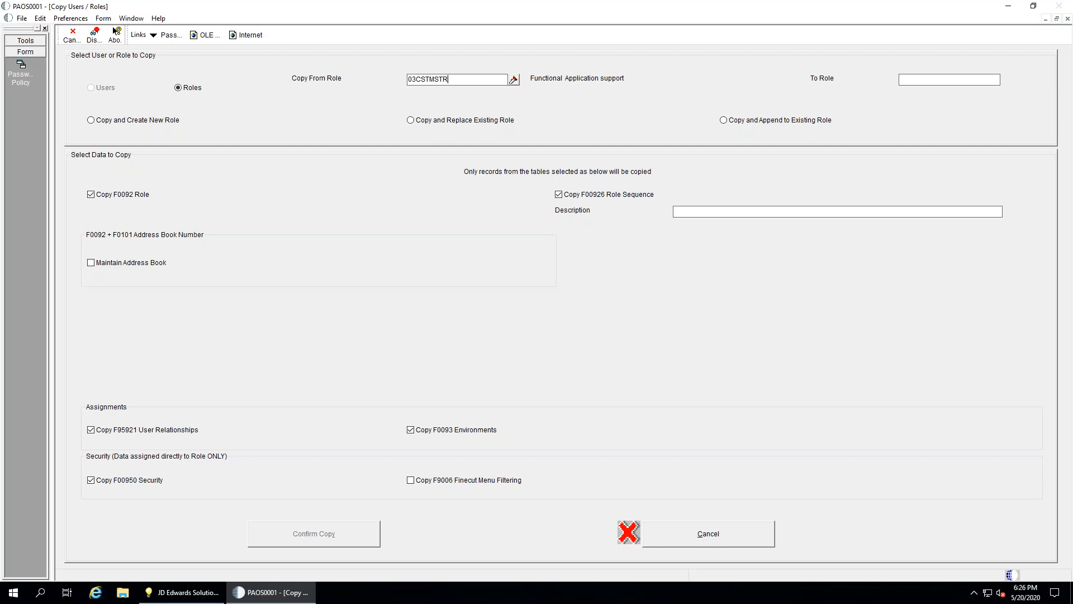
key("Tab")
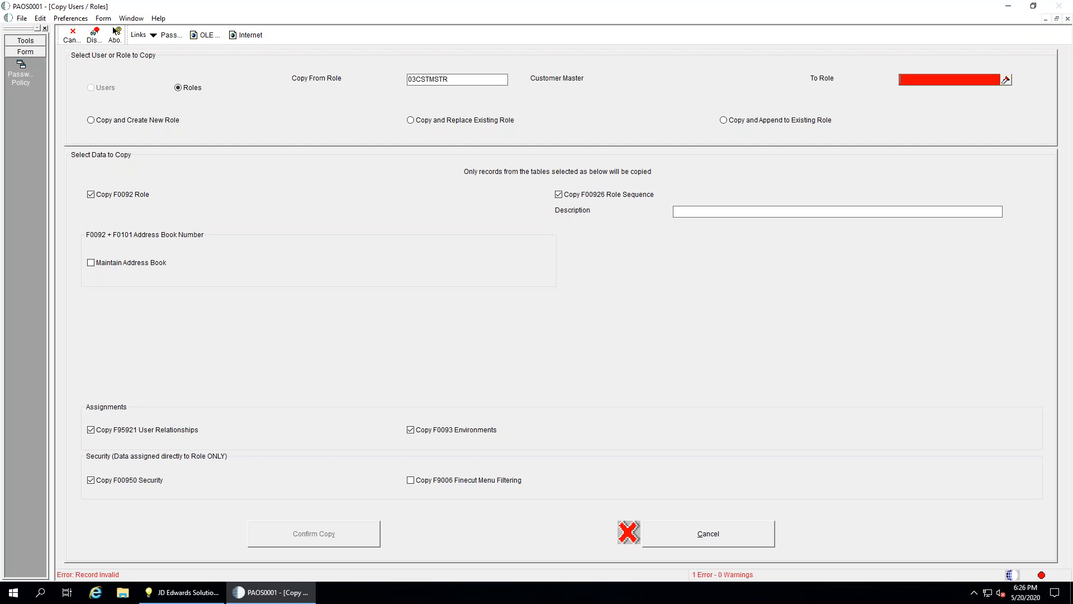
type("TESTMSTR")
key("Tab")
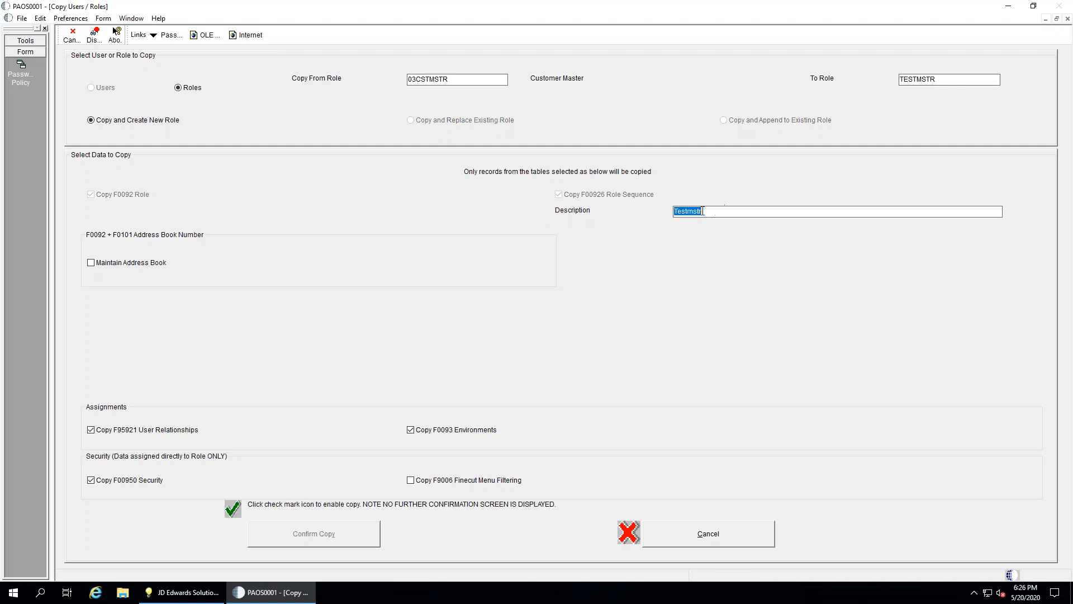
type("Demo May 20")
key("Tab")
left_click_drag(428, 482, 374, 480)
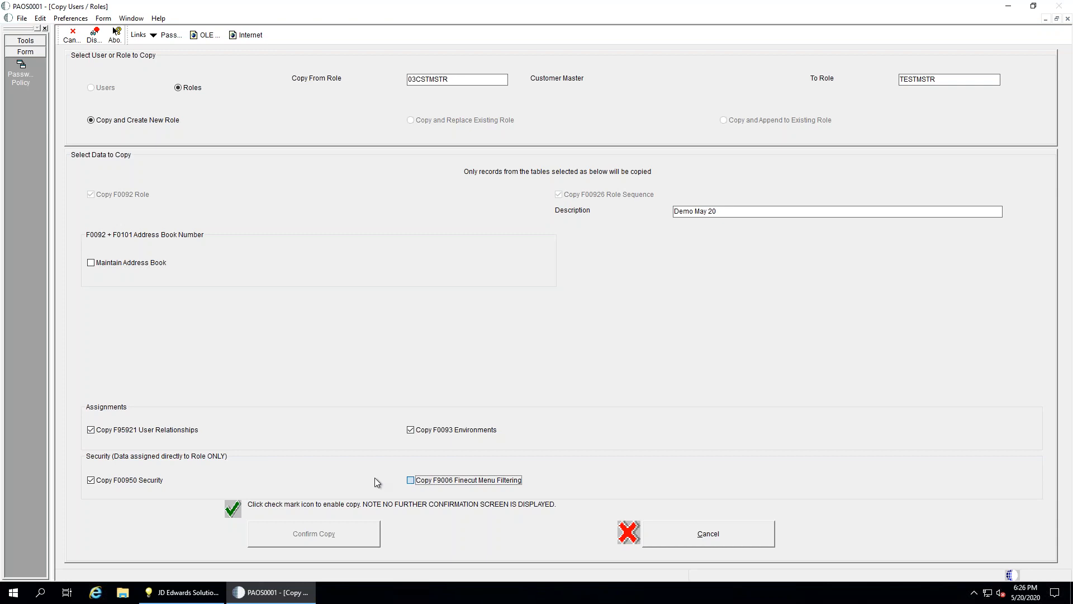
left_click(233, 509)
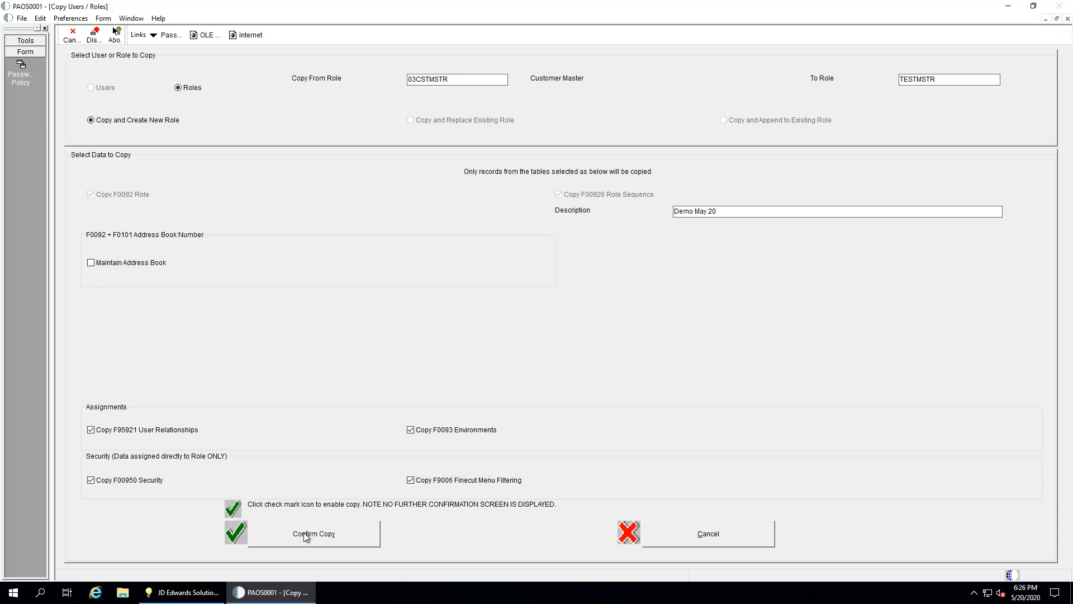
left_click(305, 535)
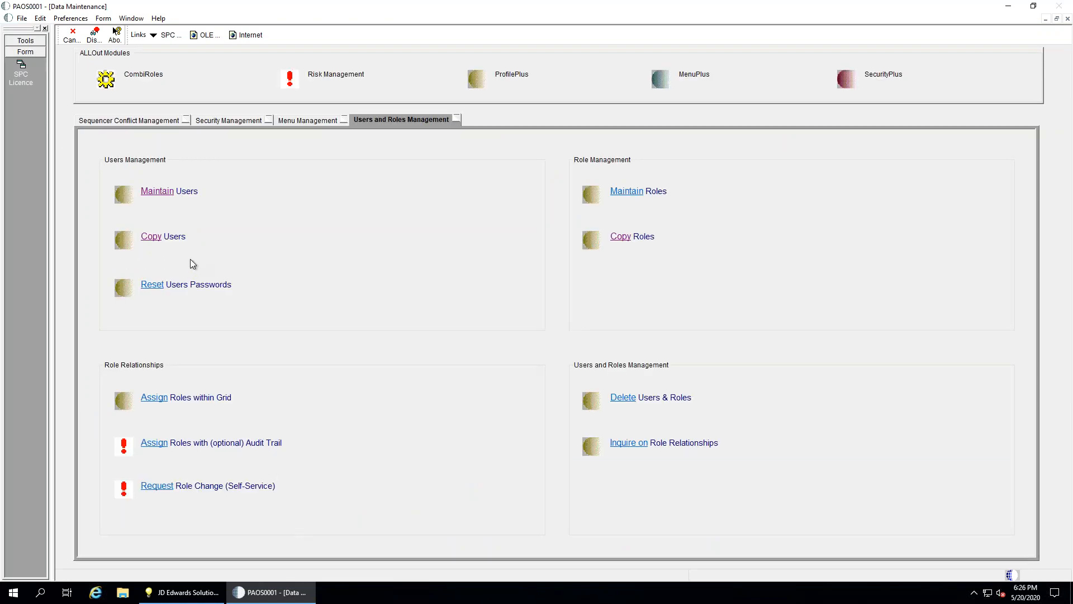
left_click(637, 188)
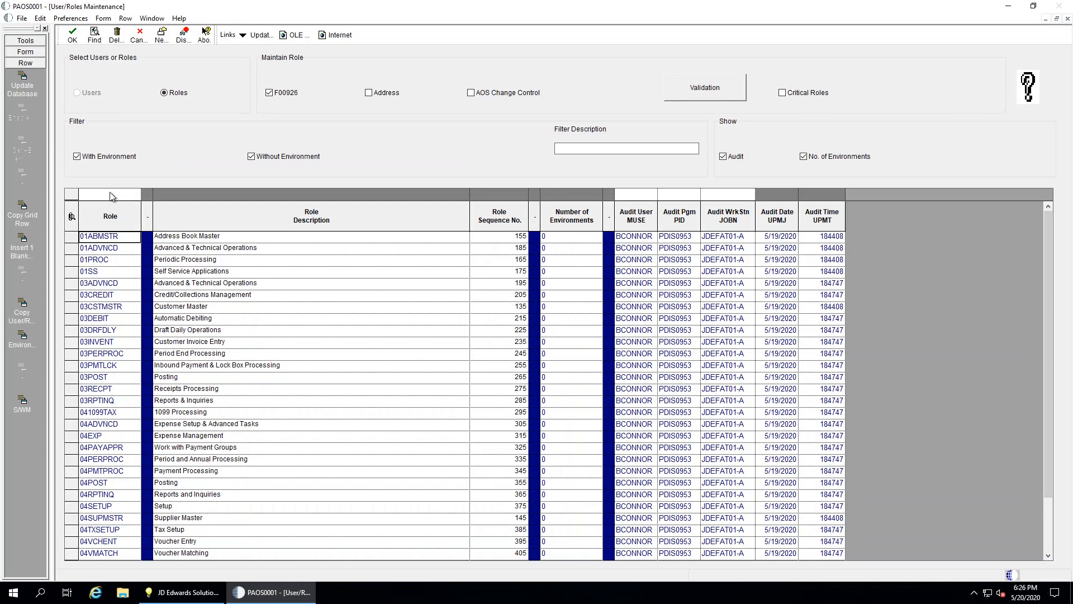
left_click(110, 195)
type("*MSTR")
key("Return")
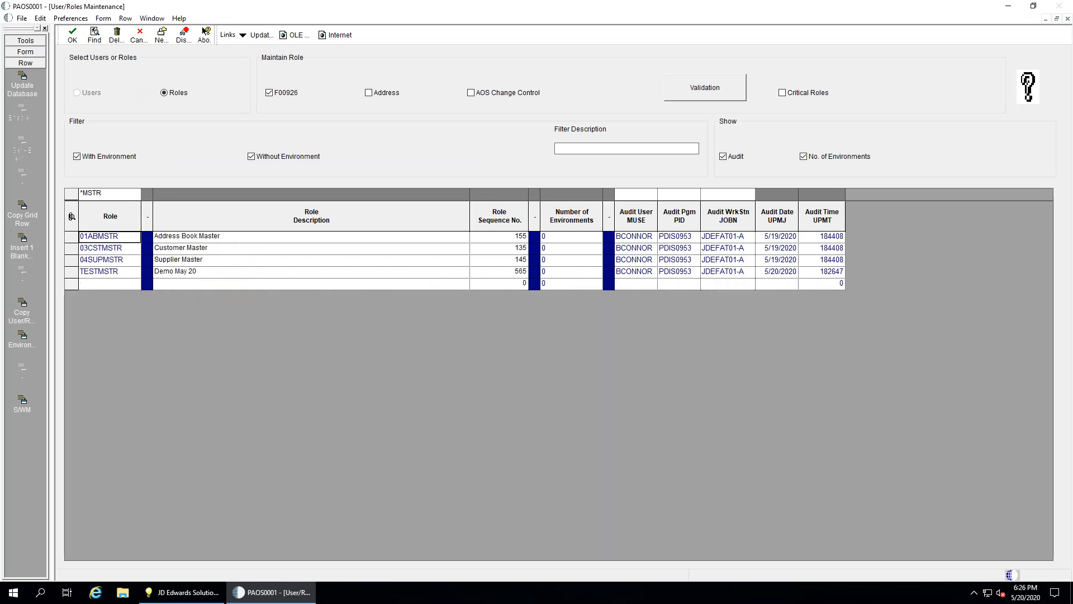
left_click(95, 271)
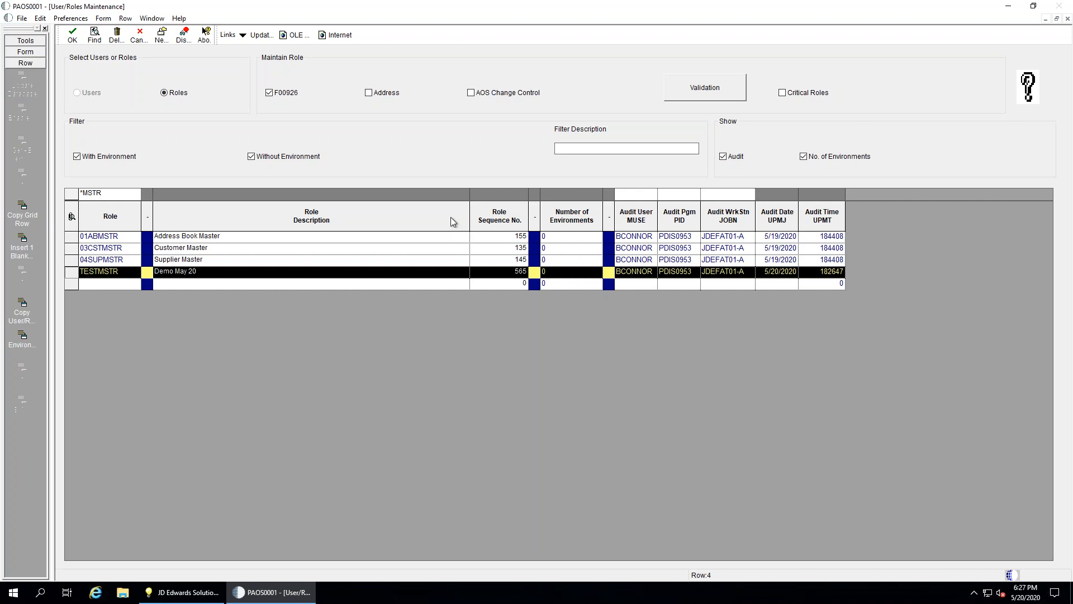
left_click(139, 37)
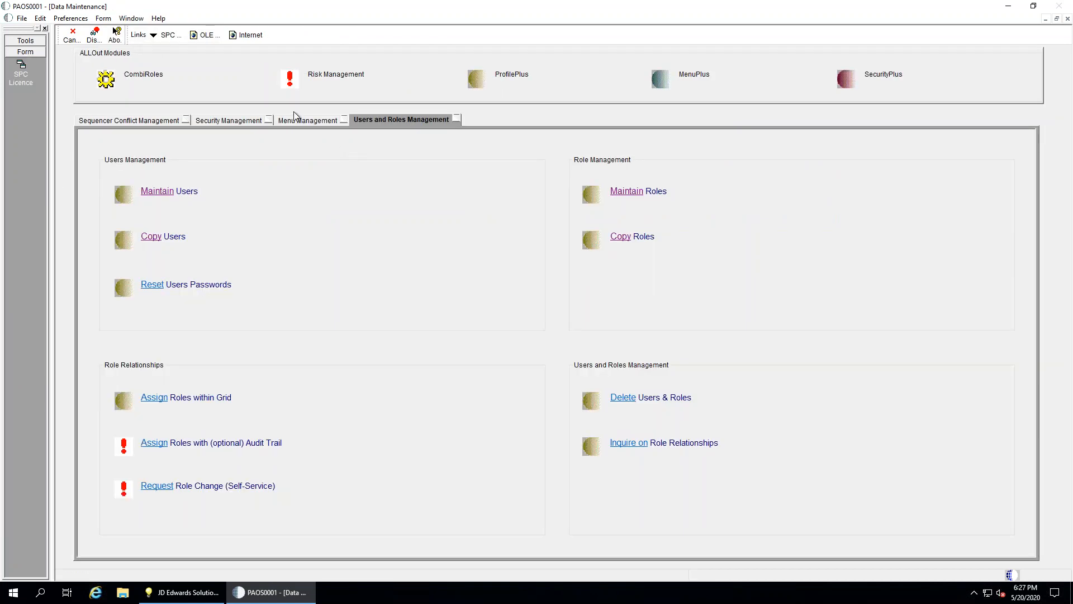
Open Security Maintenance and find the security records for roles matching 03*
left_click(236, 121)
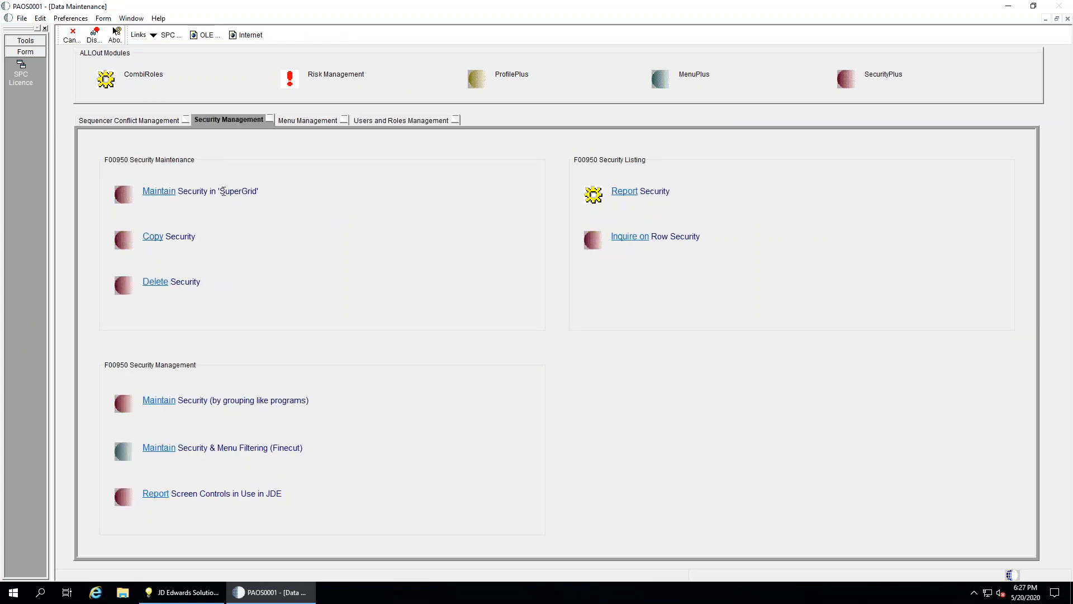
left_click(159, 192)
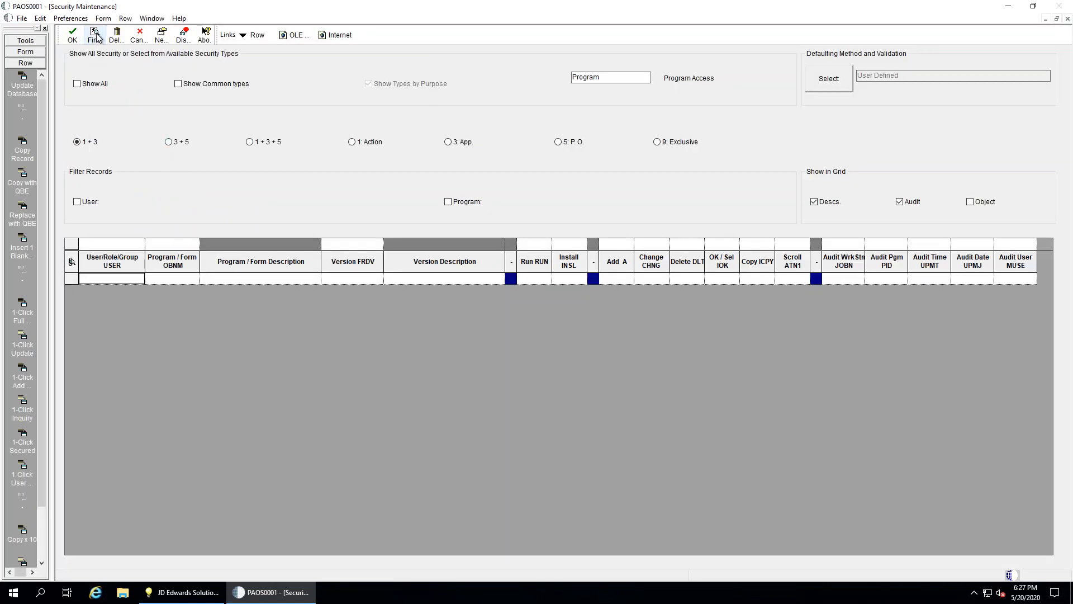
left_click(107, 246)
type("03")
key("Tab")
key("shift+Tab")
key("End")
type("*")
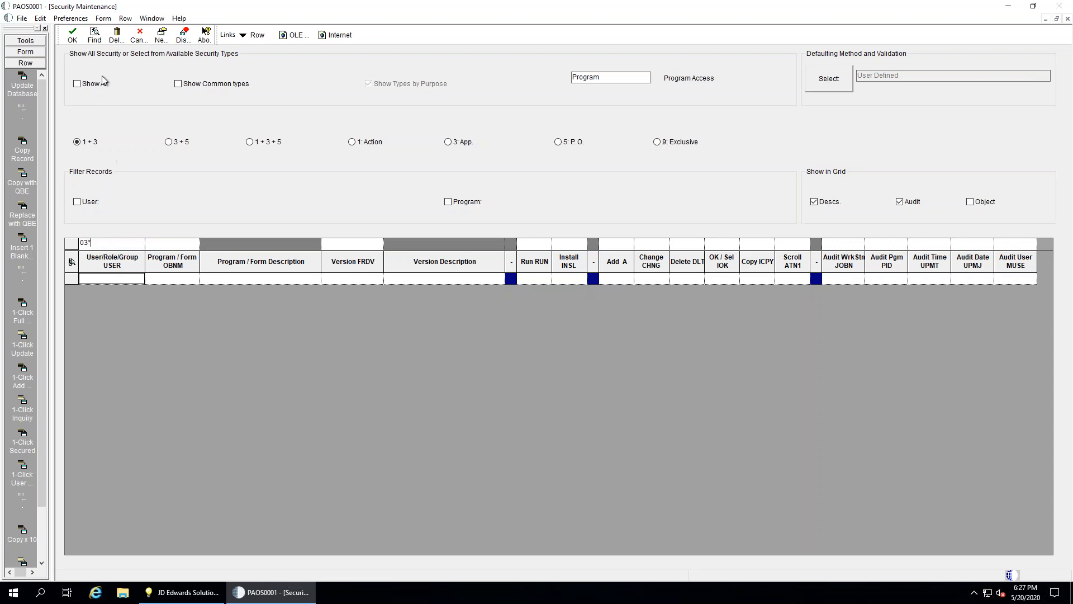
left_click(94, 35)
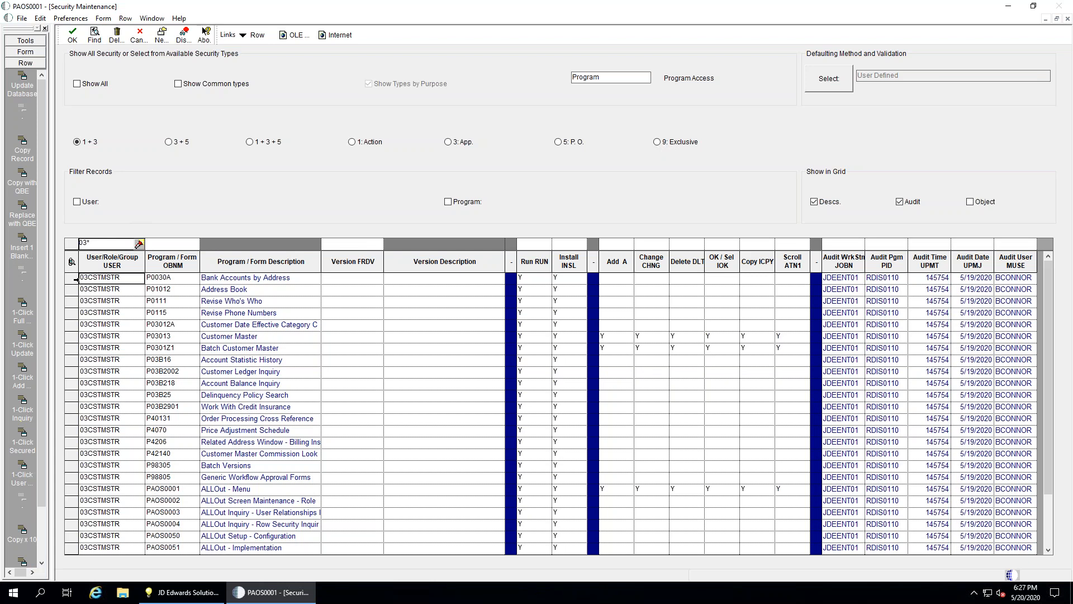
Select the first record, pick role 09AAI from the search list, and close the search
left_click(112, 275)
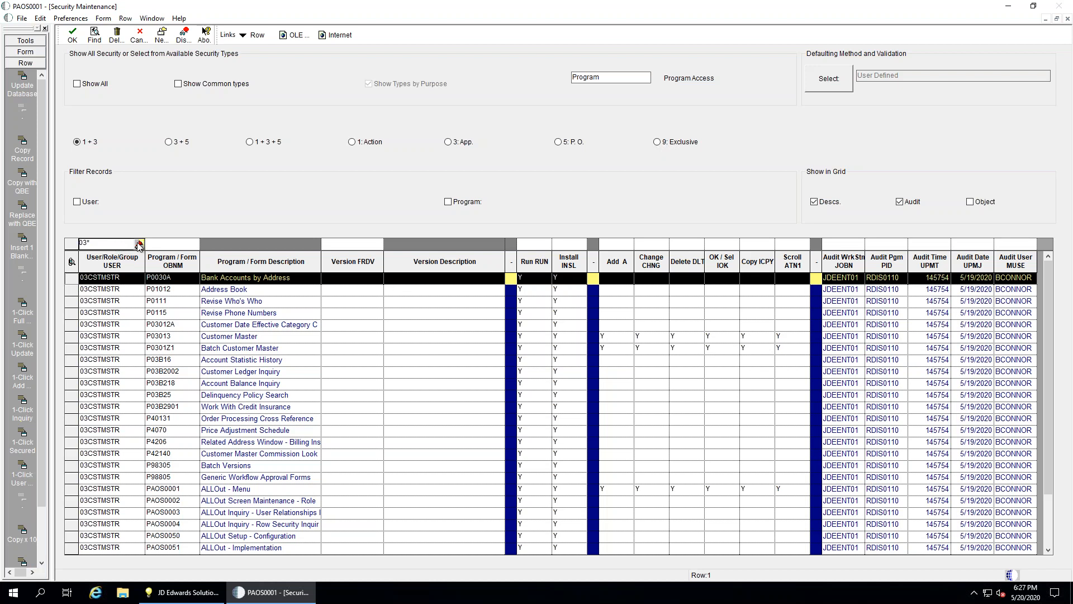
left_click(140, 245)
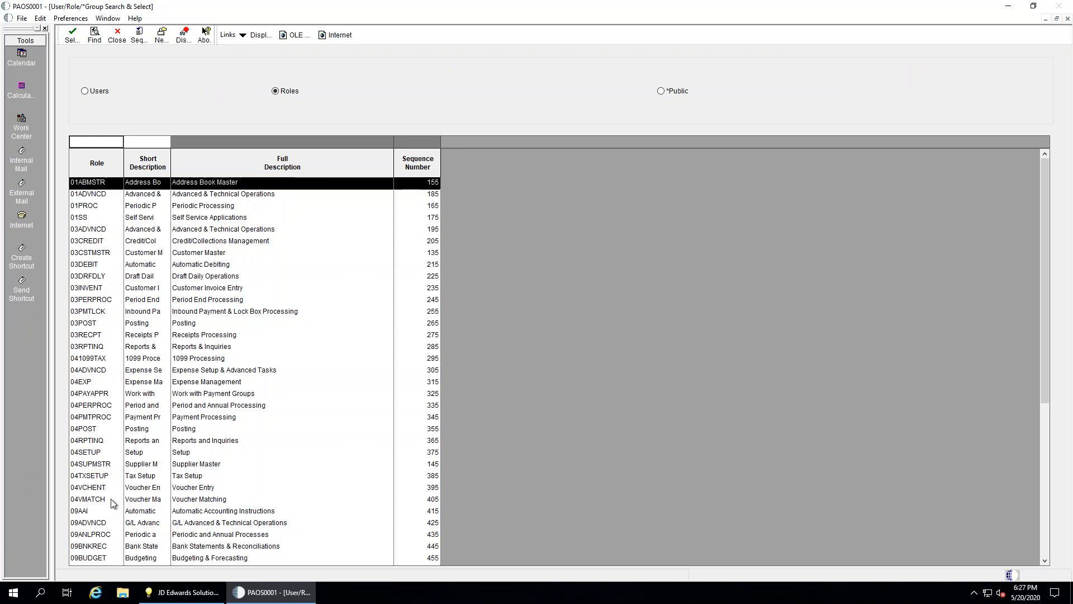
left_click(108, 515)
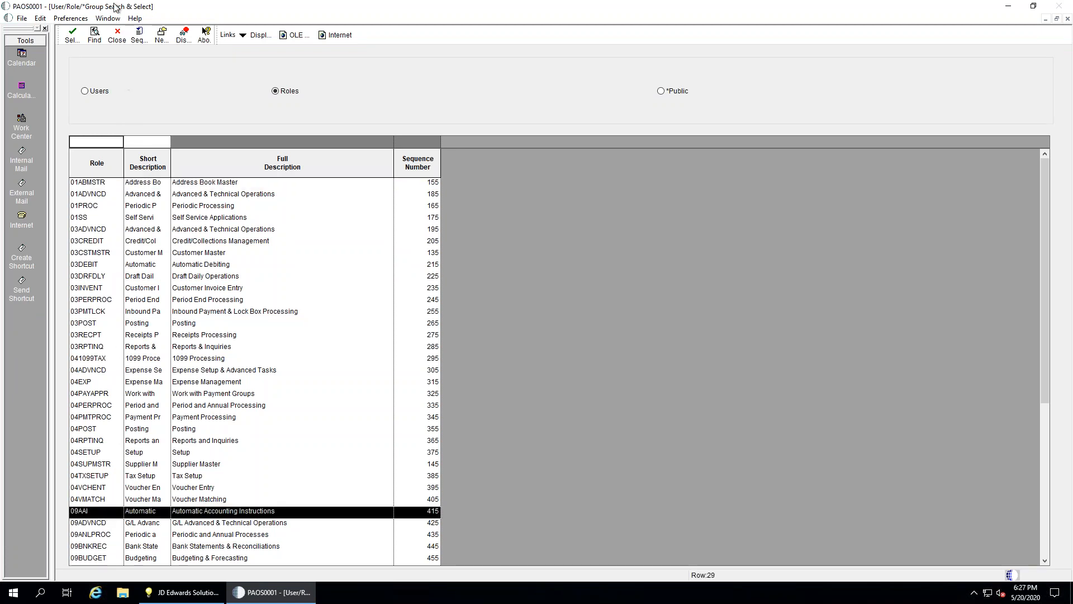
left_click(118, 36)
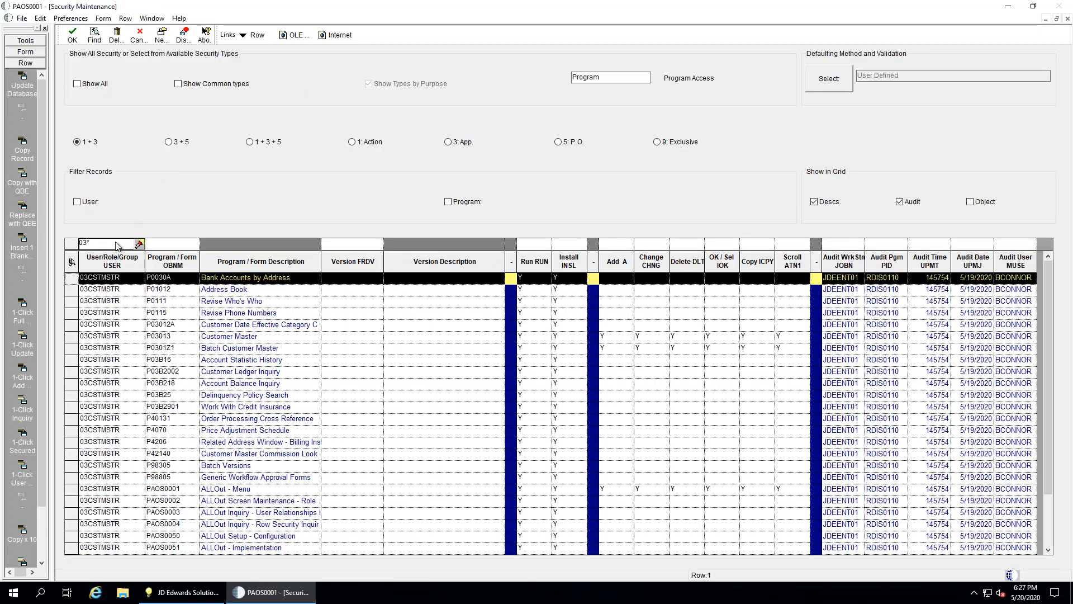
Copy the Customer Master and Batch Customer Master security records to role 09AA1
left_click(117, 242)
type("09AA1")
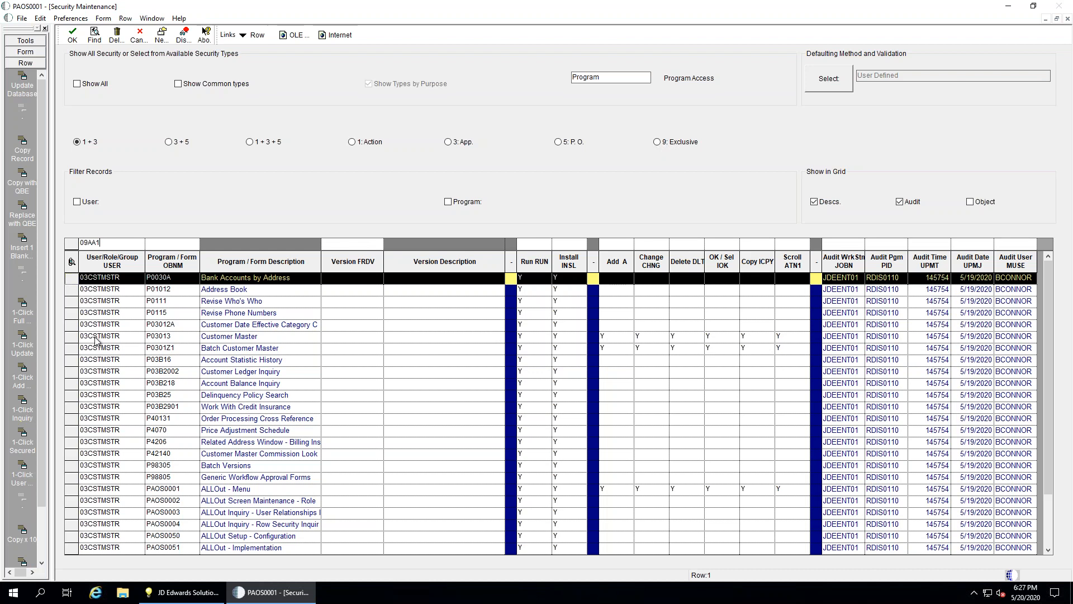
left_click_drag(72, 337, 72, 349)
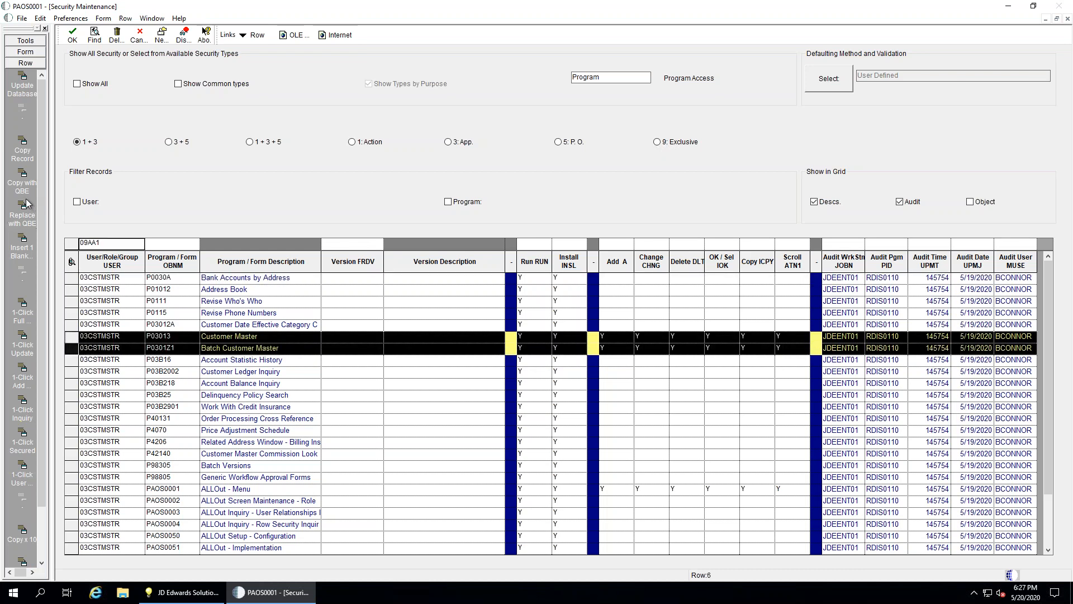
left_click(25, 180)
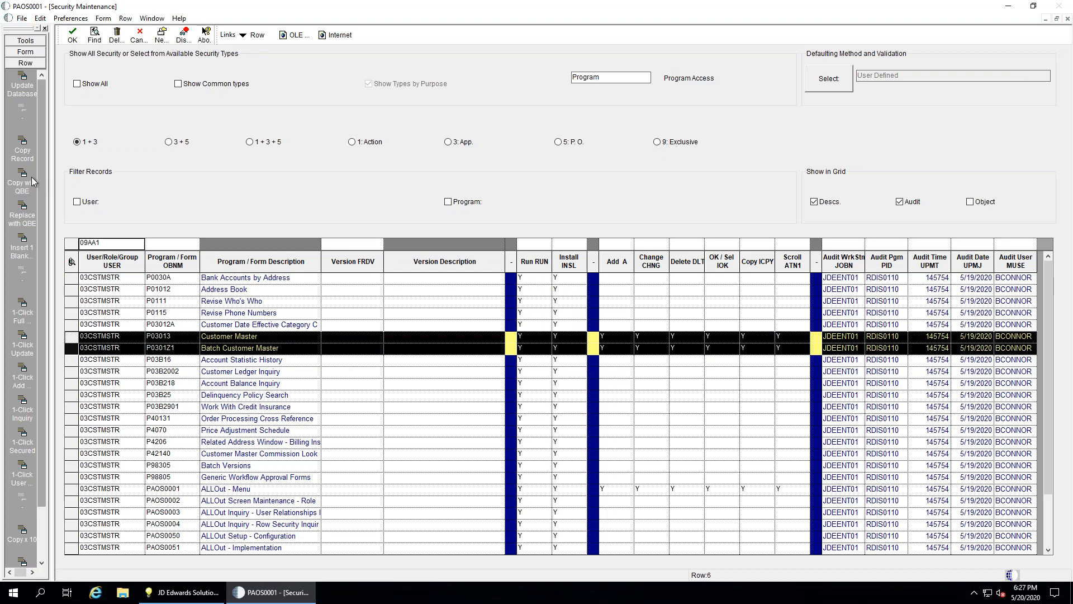
left_click(25, 180)
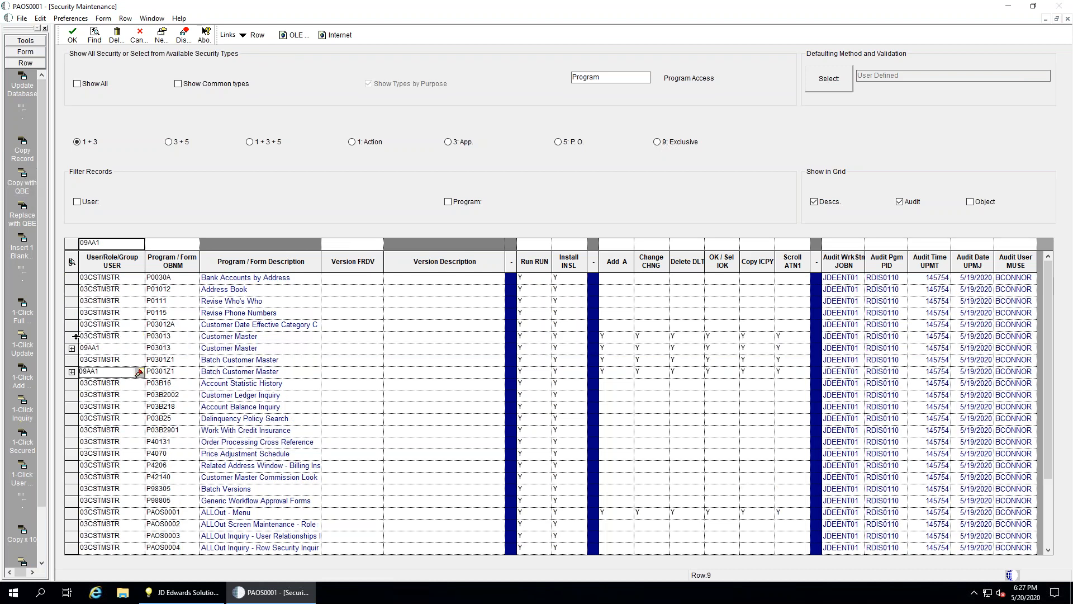
Save the new 09AA1 records to the database, reload the grid, and close Security Maintenance
left_click(137, 348)
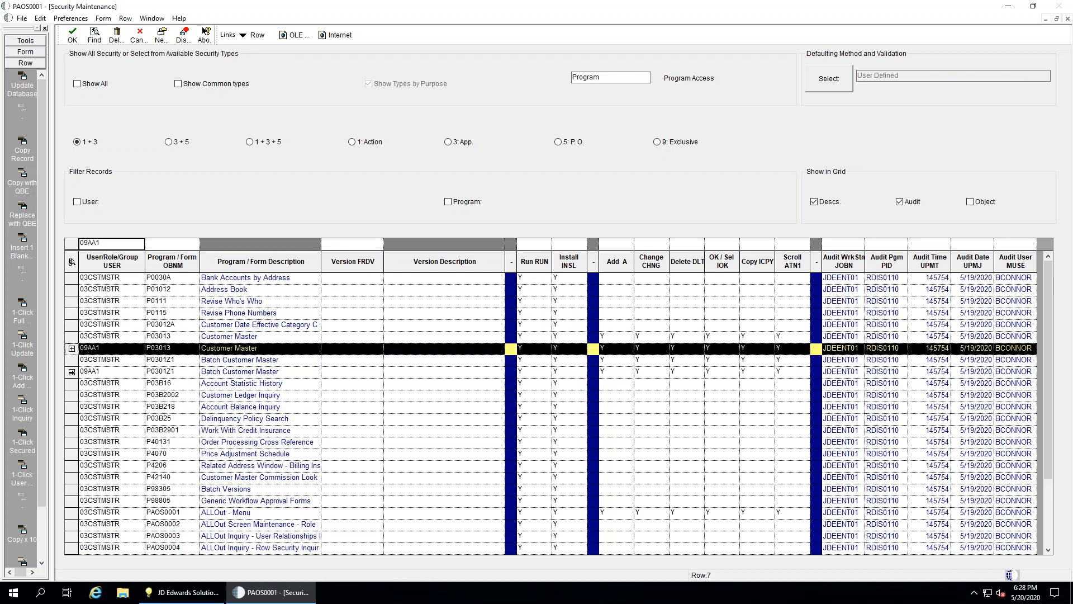
left_click(71, 371, "ctrl")
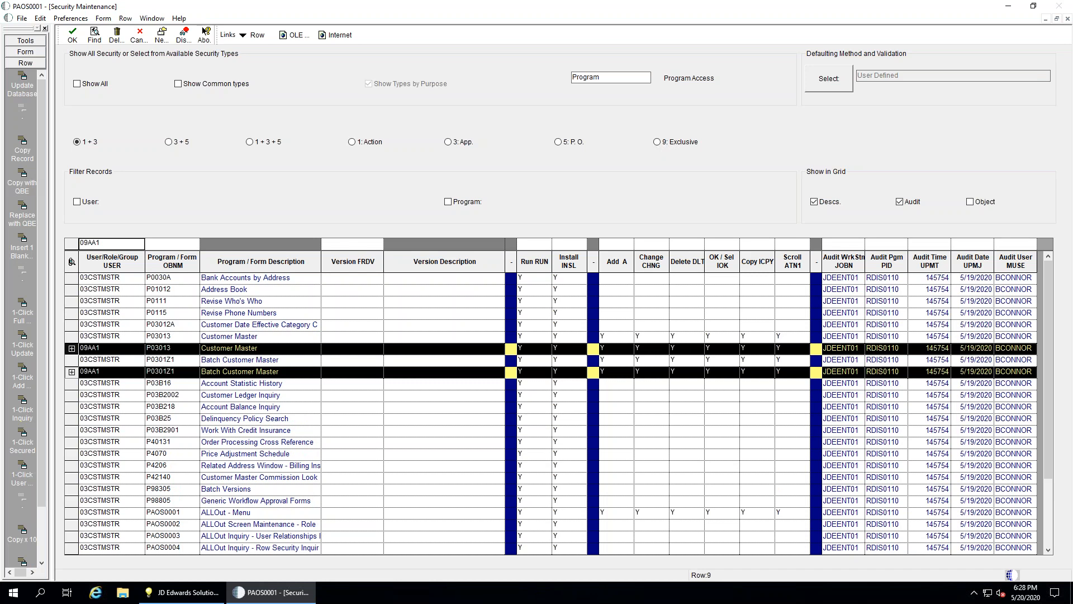
left_click(26, 86)
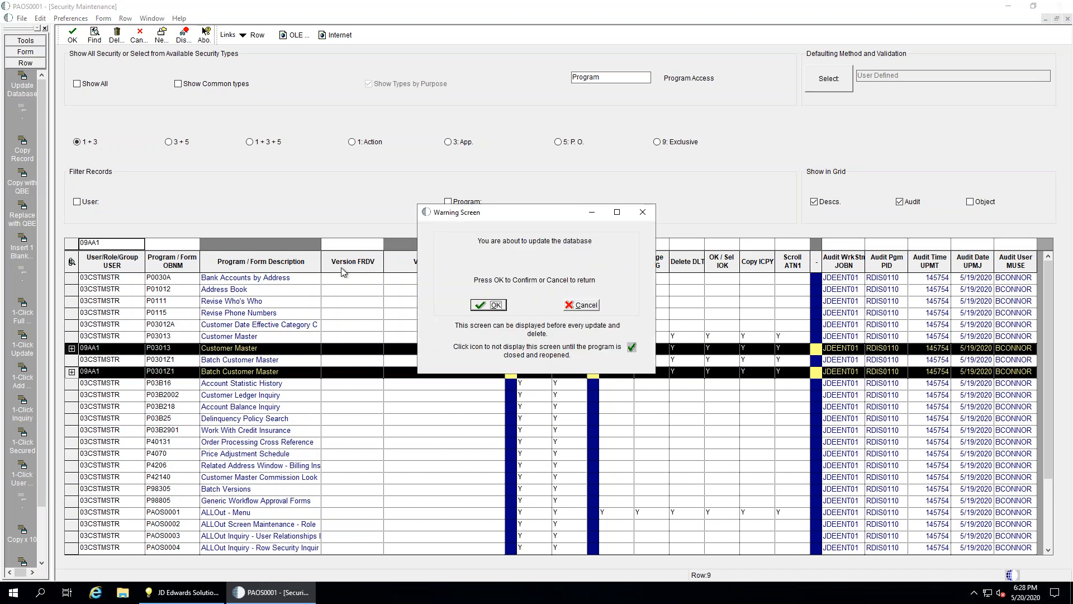
left_click(478, 308)
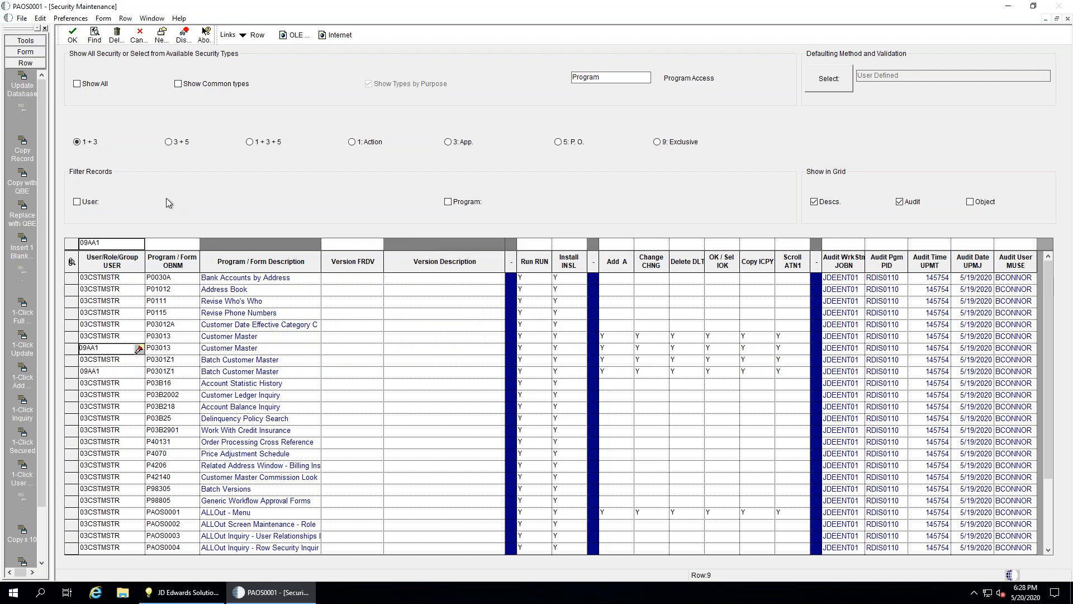
left_click(102, 35)
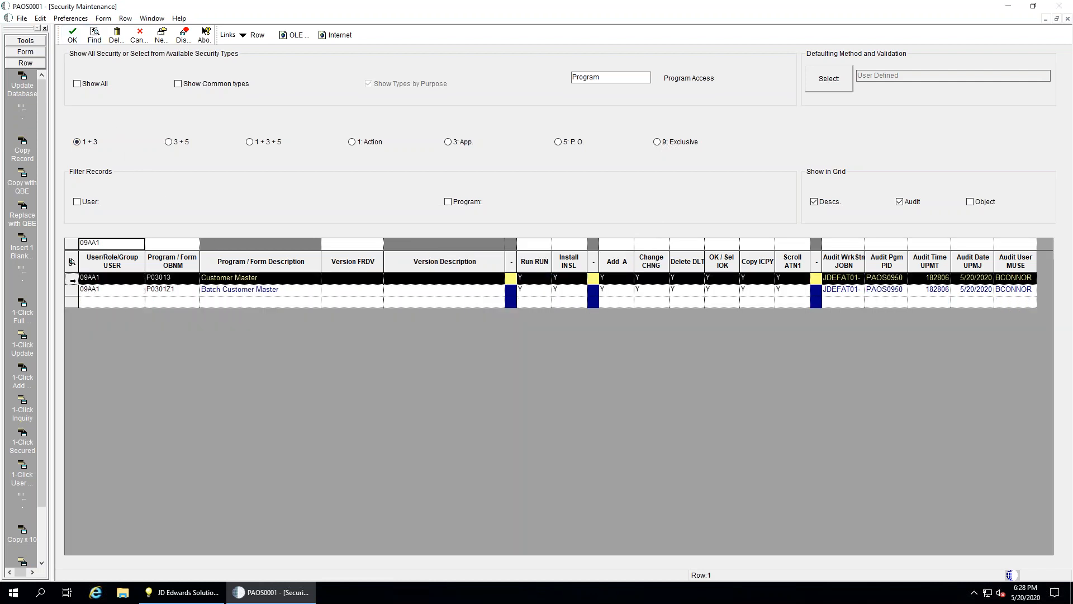
left_click(71, 289)
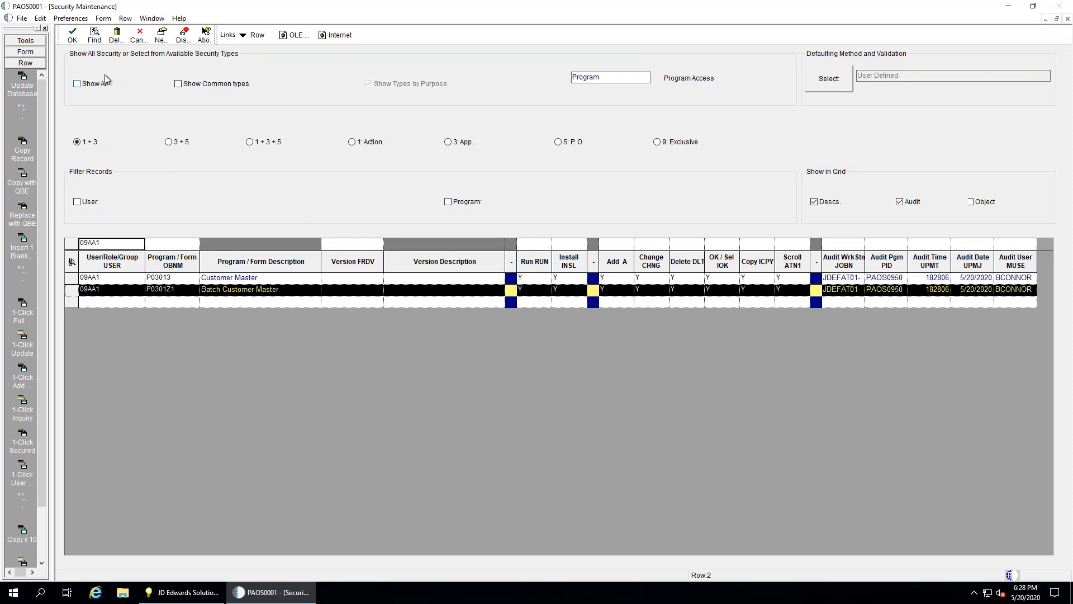
left_click(137, 36)
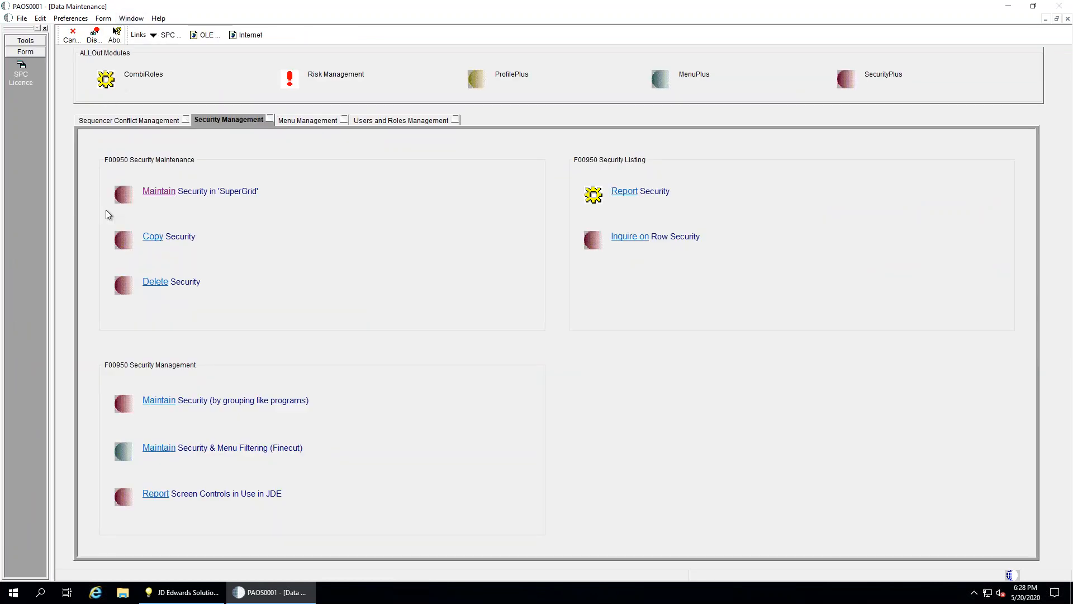
Cancel Copy Security, then load 09AA1 security records in SuperGrid and select Customer Master
left_click(150, 240)
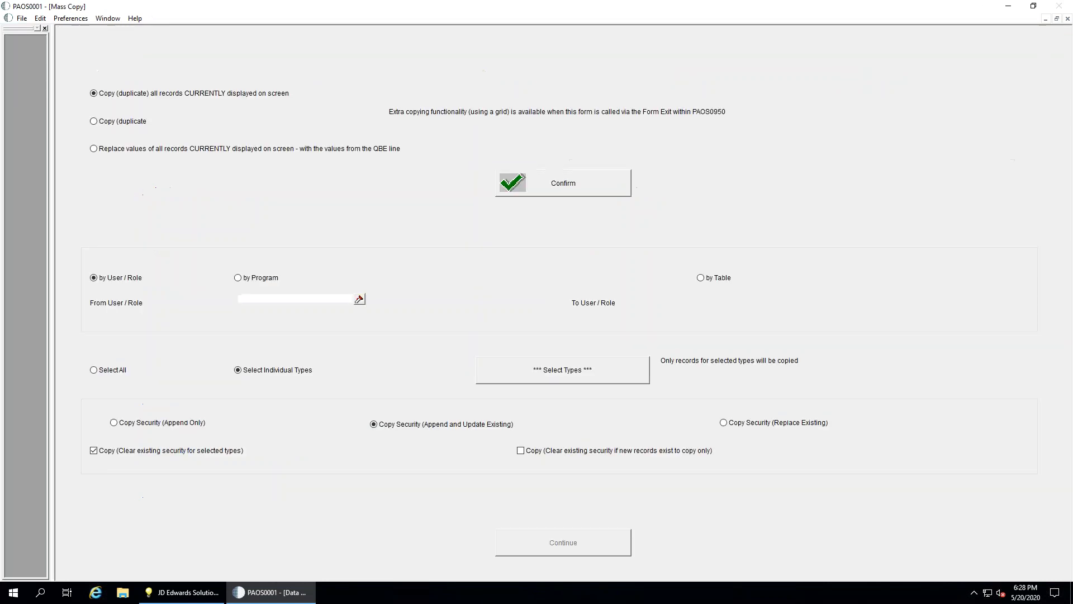
left_click(76, 40)
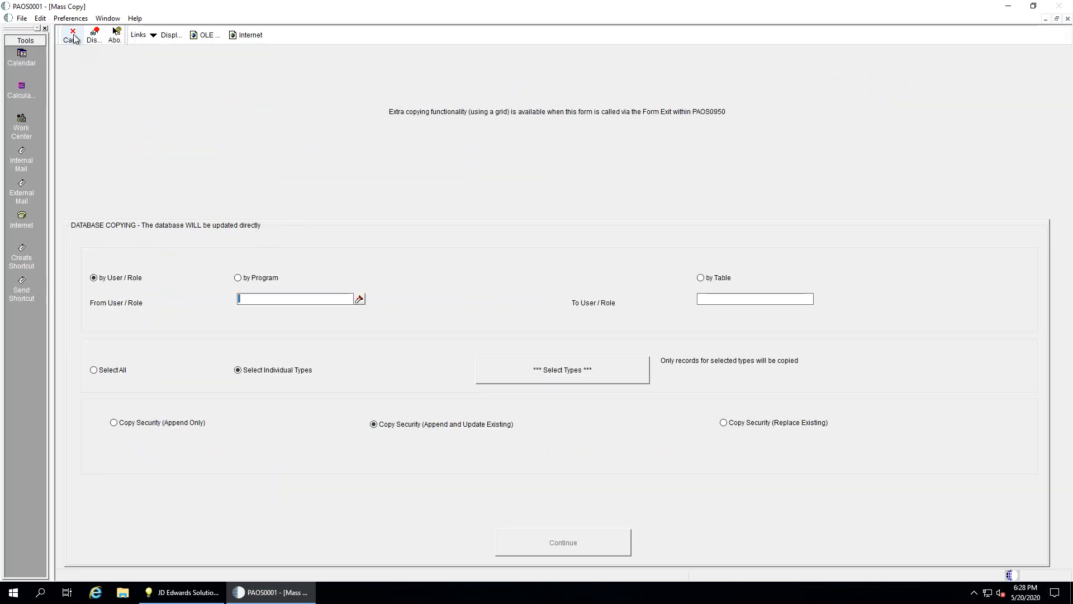
left_click(150, 191)
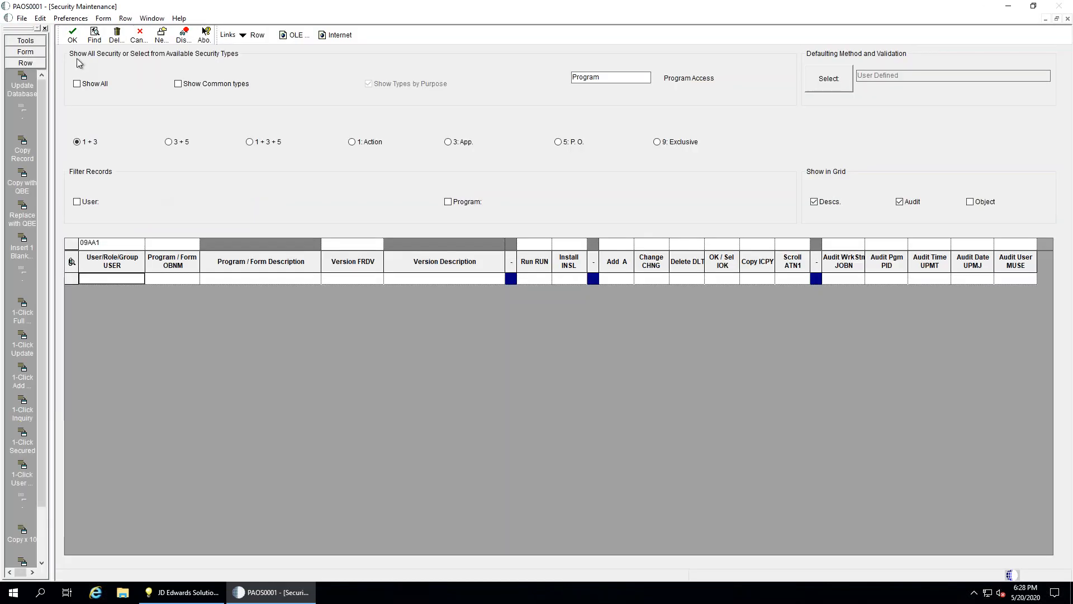
left_click(94, 35)
left_click(87, 278)
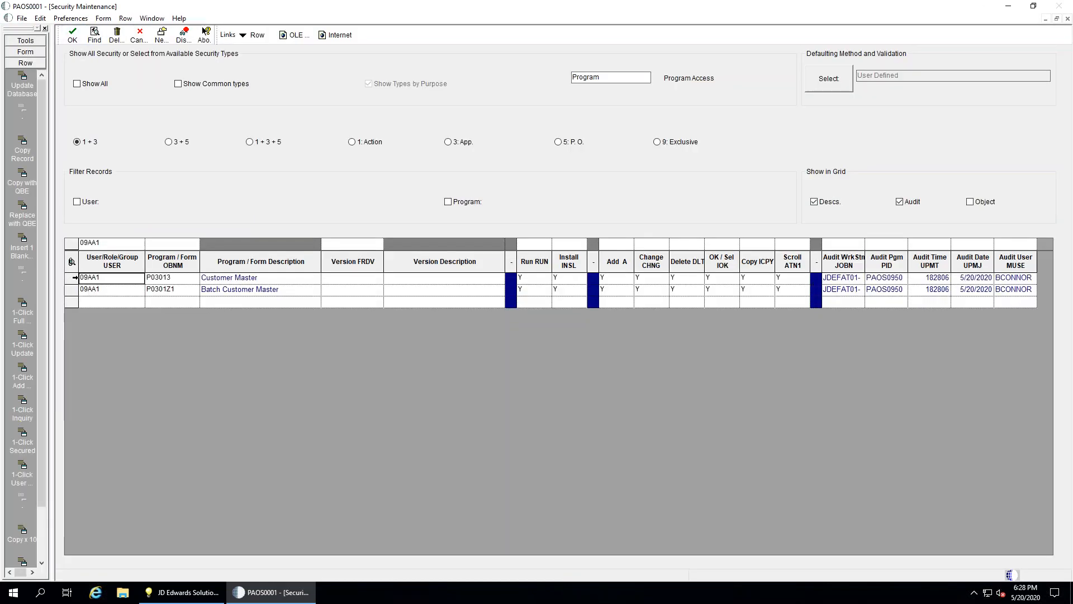
In Copy Options, toggle by Program then back to by User, check 5: P.O., and cancel
left_click(126, 19)
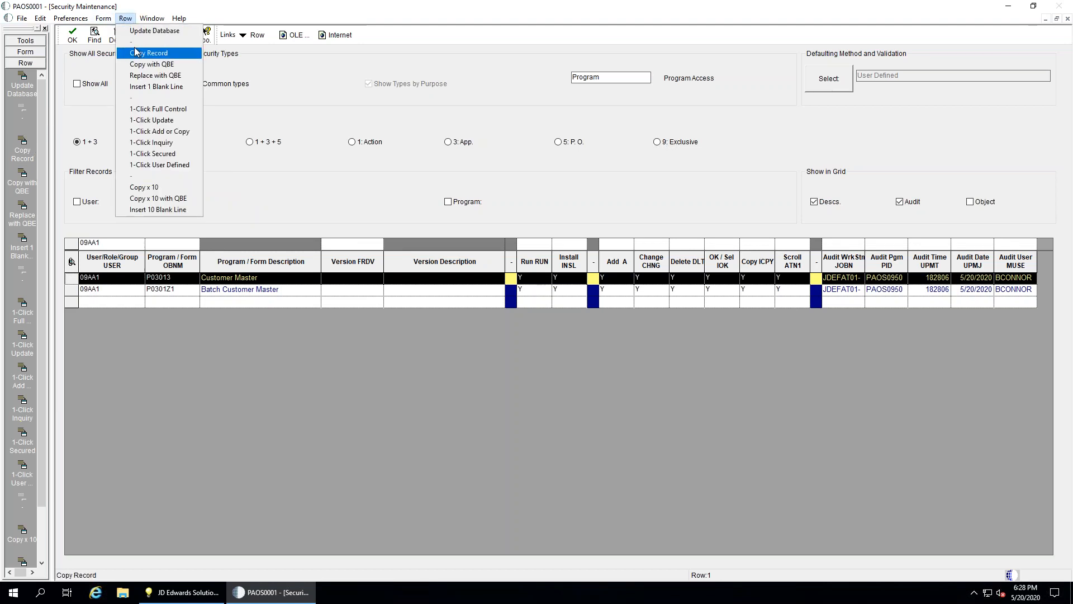
mouse_move(103, 18)
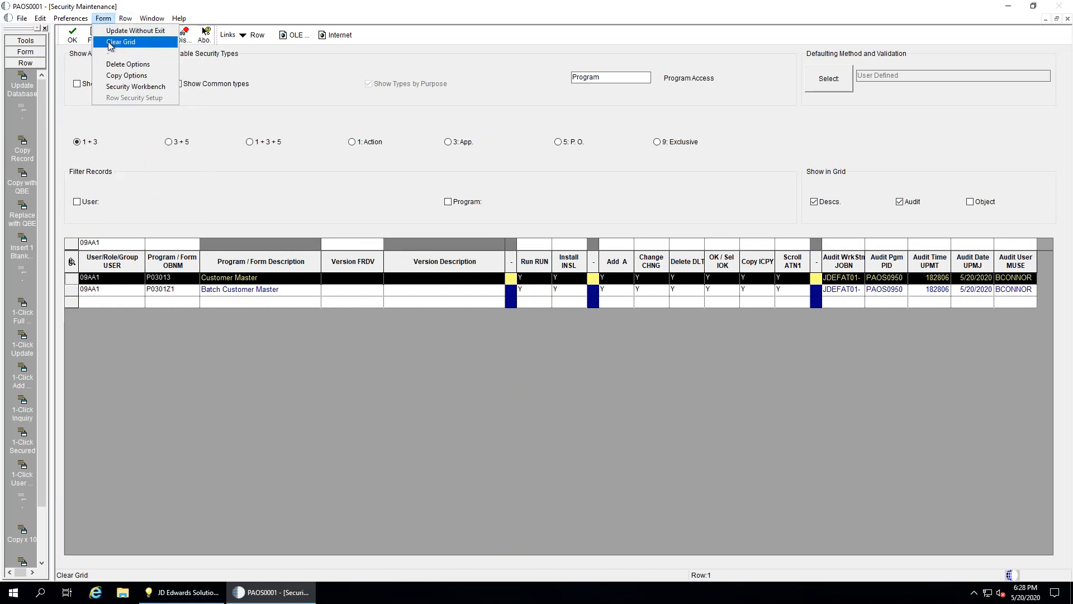
left_click(124, 75)
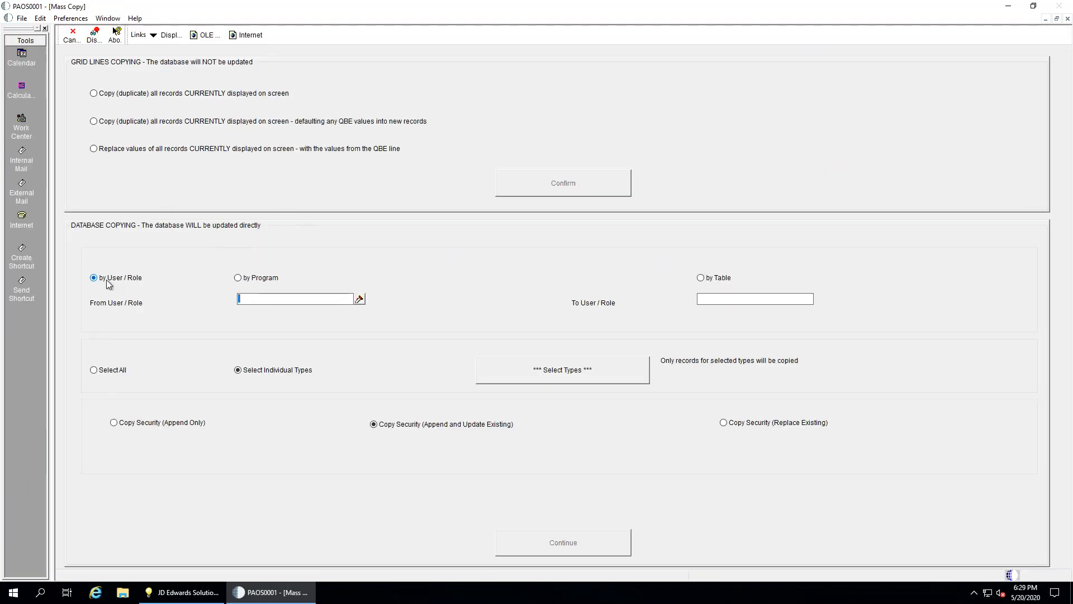
left_click(245, 278)
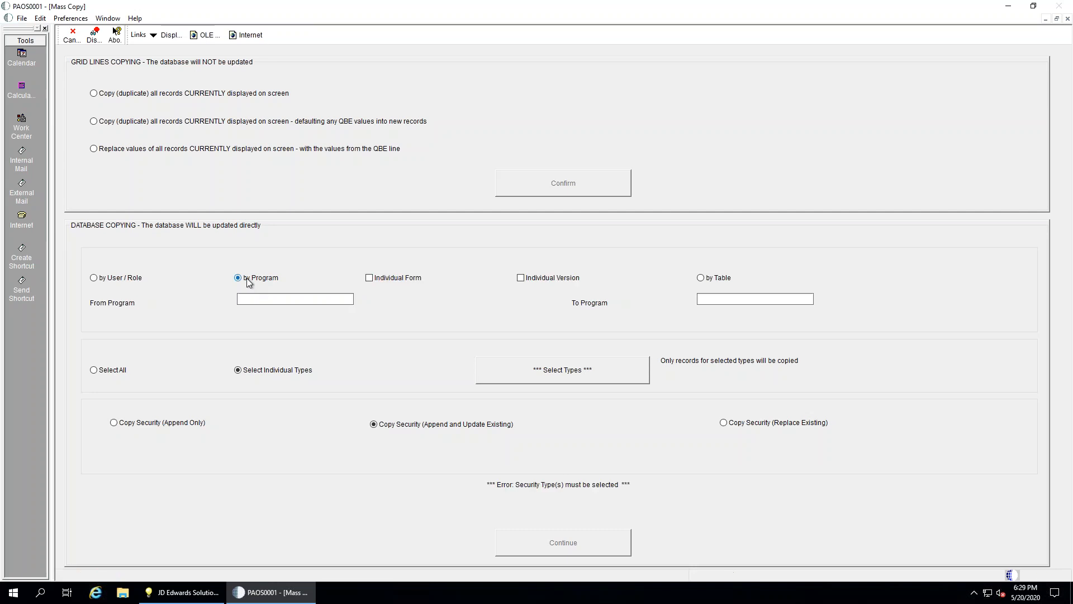
left_click(134, 279)
left_click(568, 372)
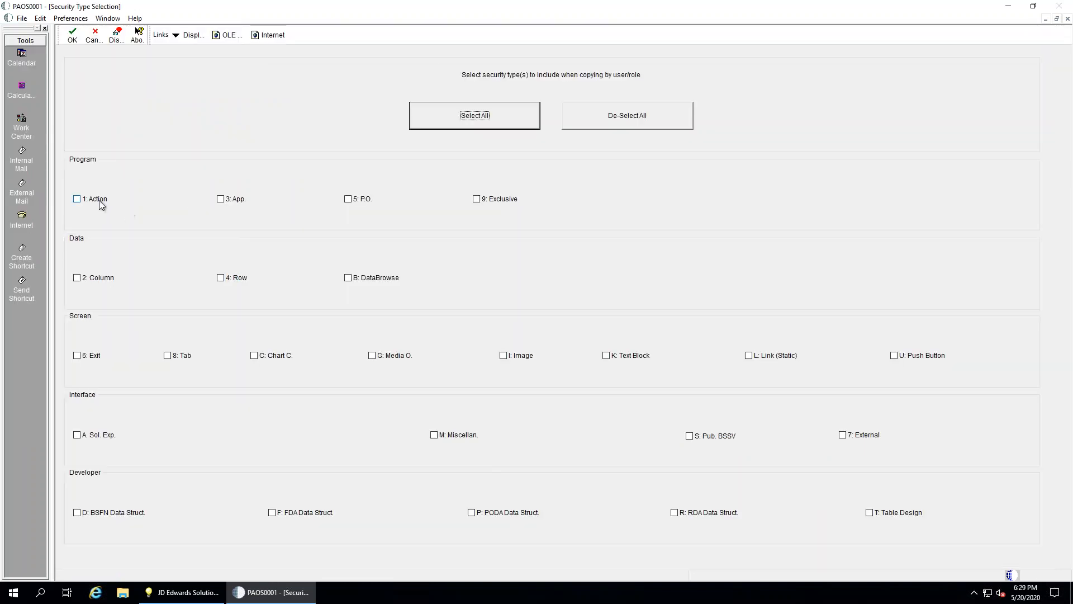
left_click(353, 202)
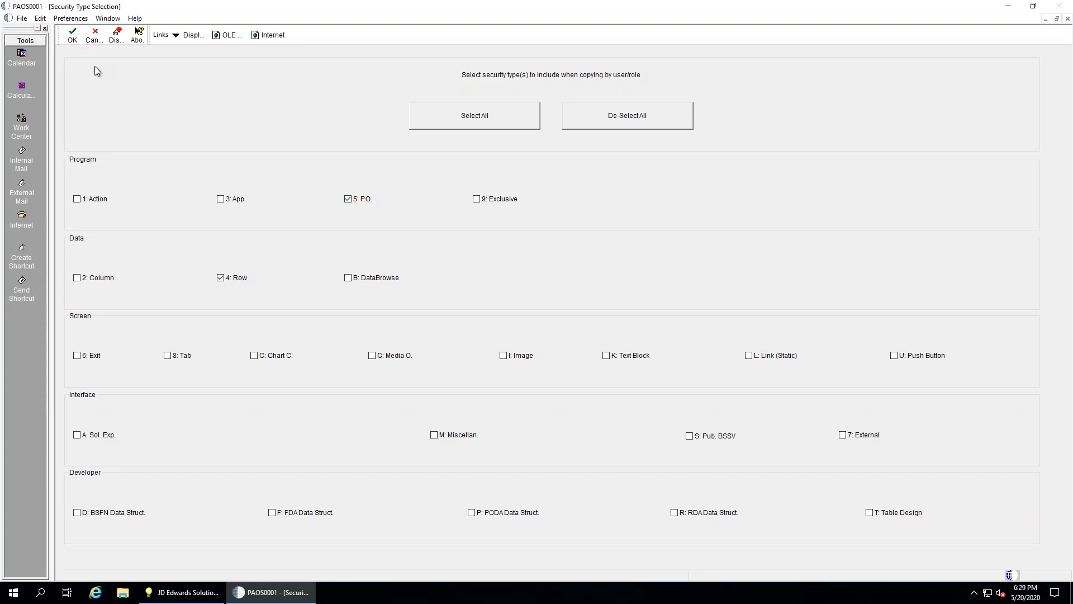
left_click(95, 35)
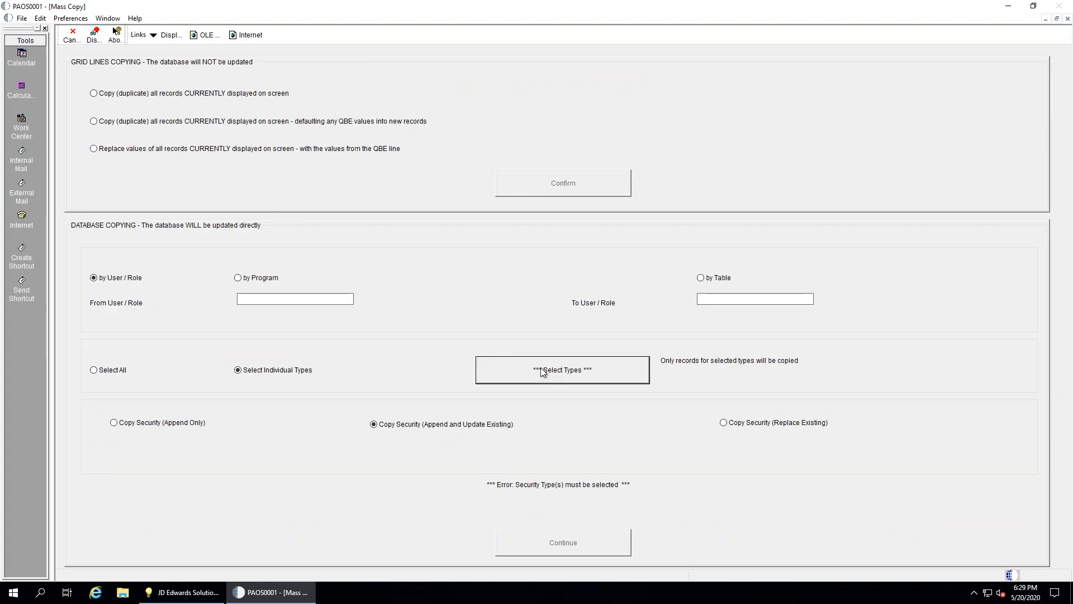
Close the Mass Copy options and Security Maintenance, back to the Security Management tab
left_click(75, 37)
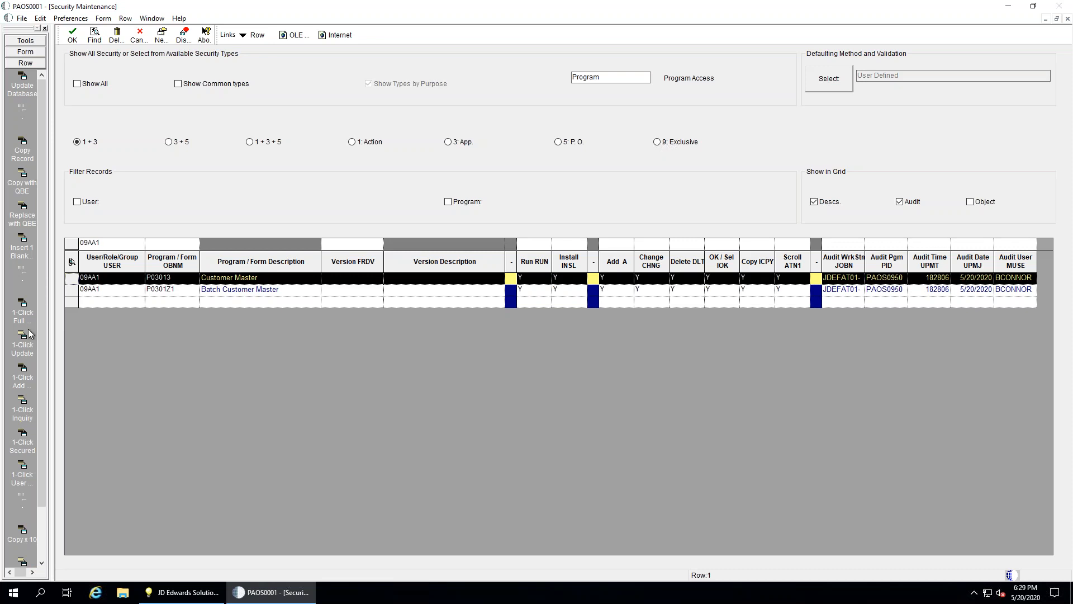
left_click(136, 39)
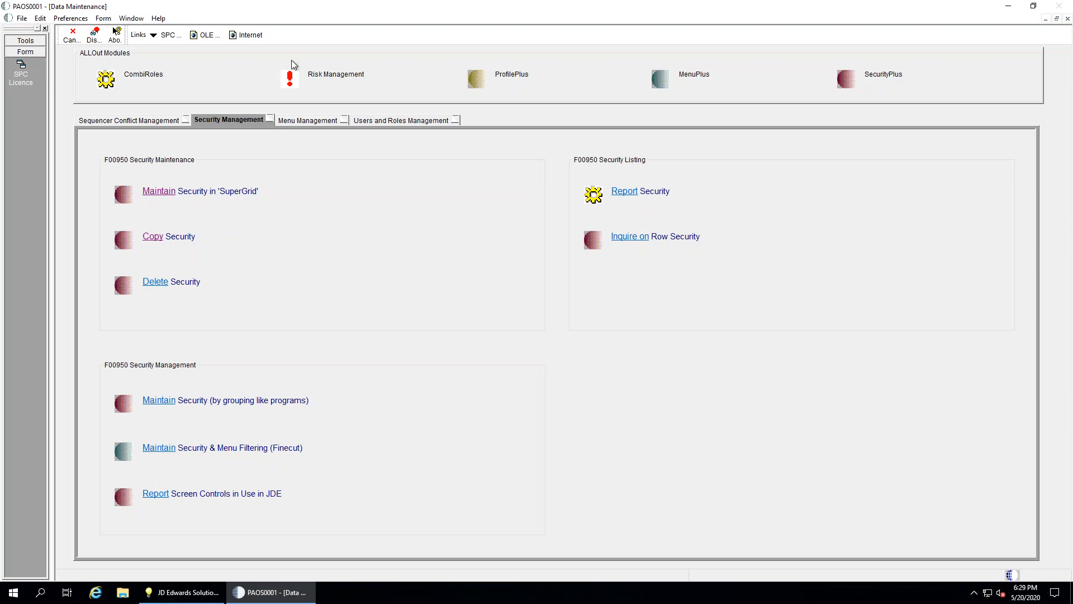
Leave Data Maintenance and open Fix/Merge Change Control configuration under Project Tools
left_click(73, 34)
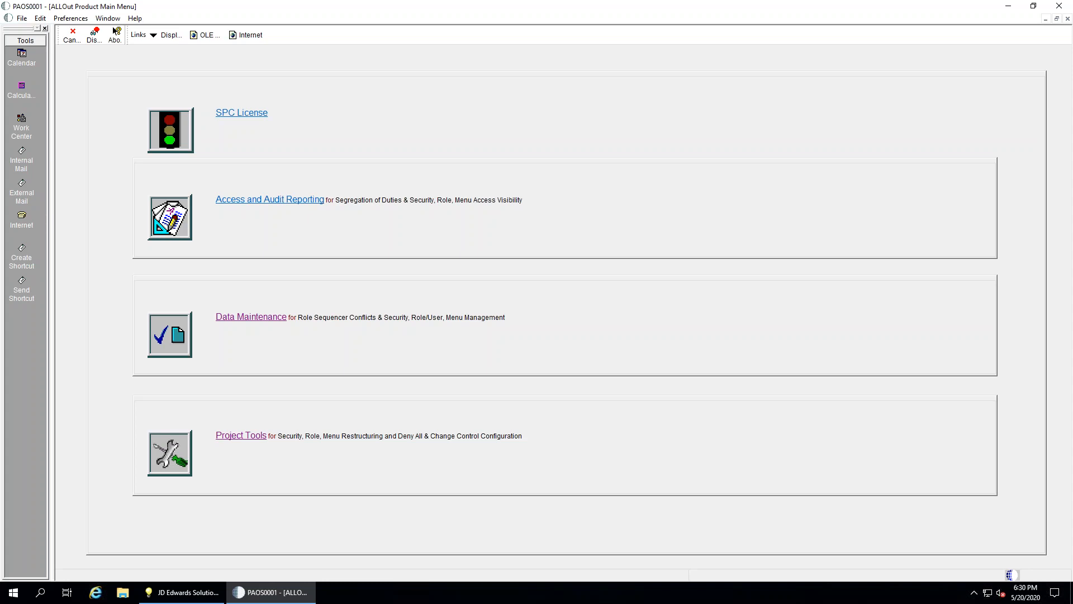
left_click(241, 436)
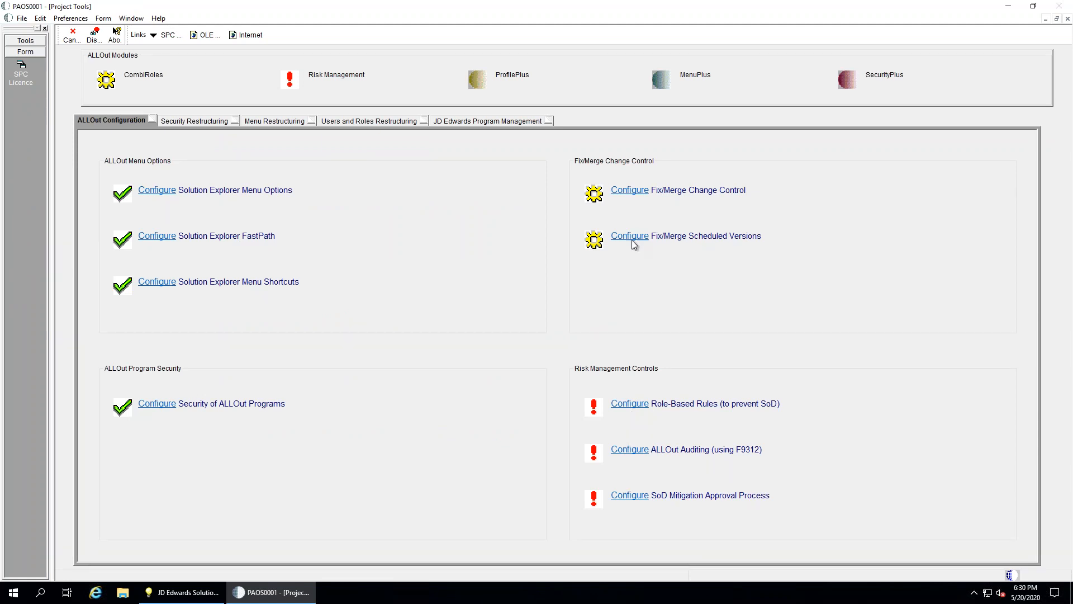
left_click(624, 192)
Review the S of D Validation, Promotion and Approving tabs, then cancel the configuration
left_click(221, 121)
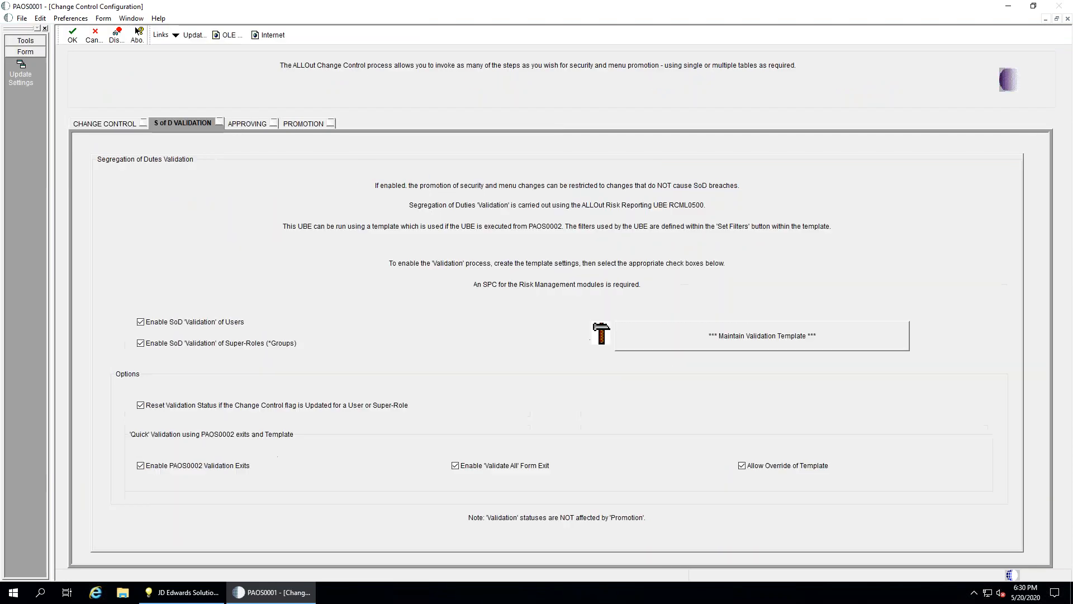
left_click(294, 121)
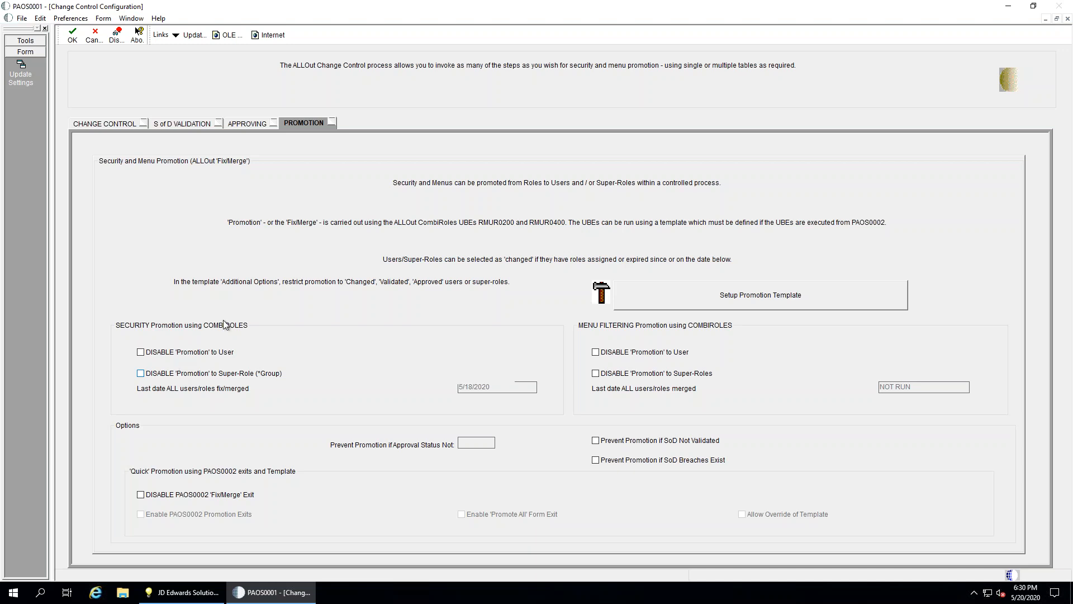
left_click(251, 127)
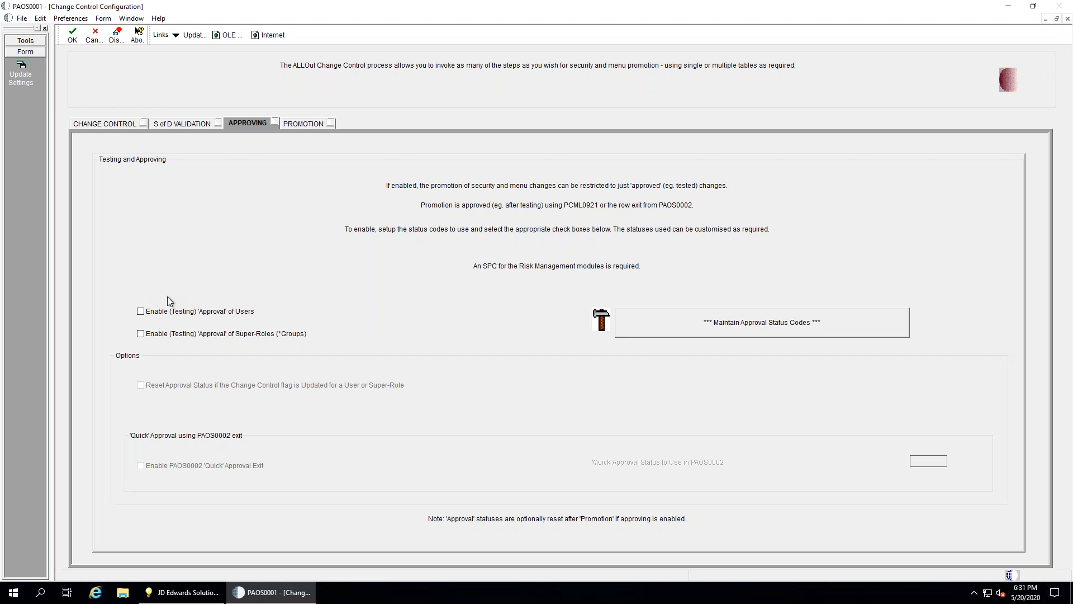
left_click(182, 126)
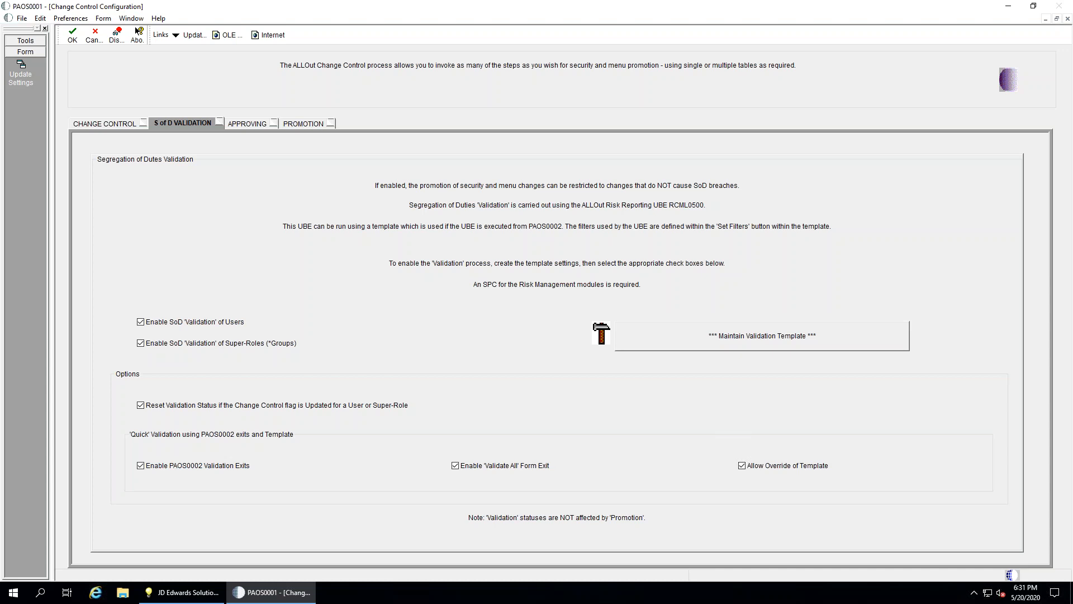
left_click(95, 36)
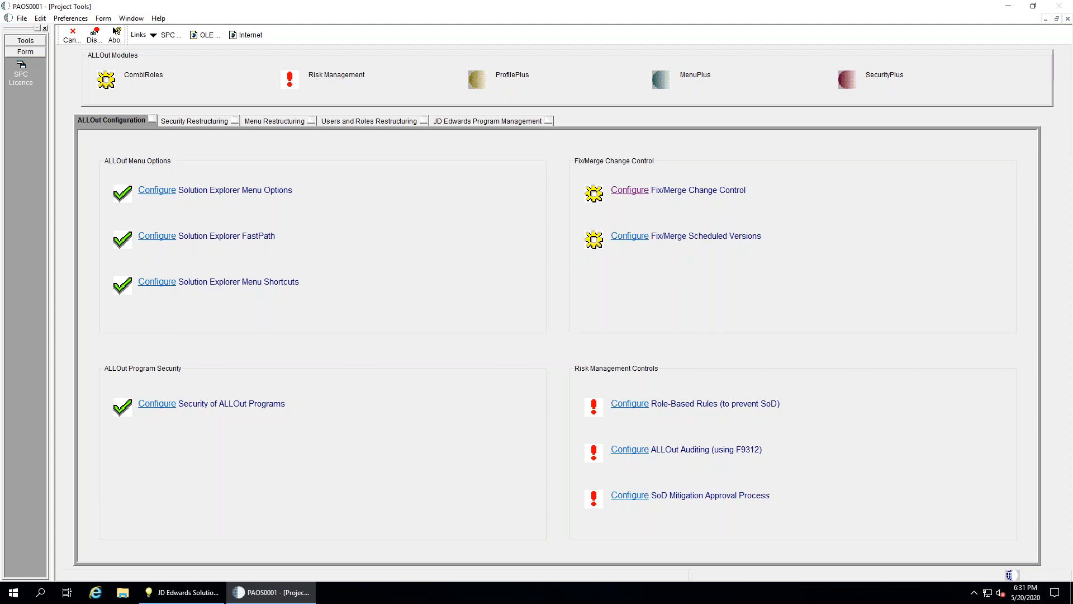
Go from Project Tools to Data Maintenance's Users and Roles Management and open Maintain Users
left_click(72, 34)
left_click(261, 317)
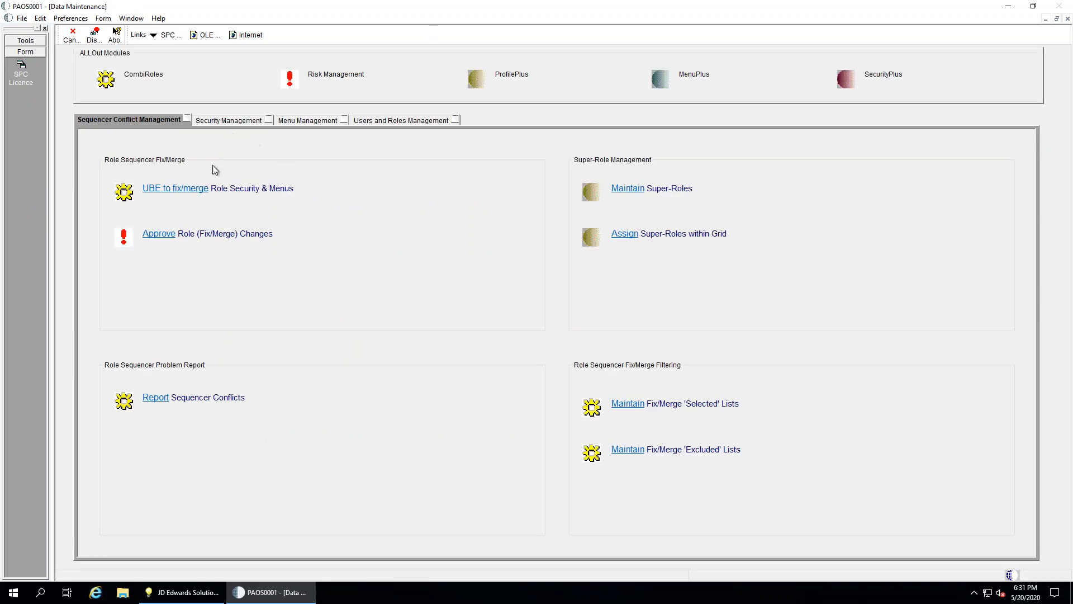
left_click(395, 121)
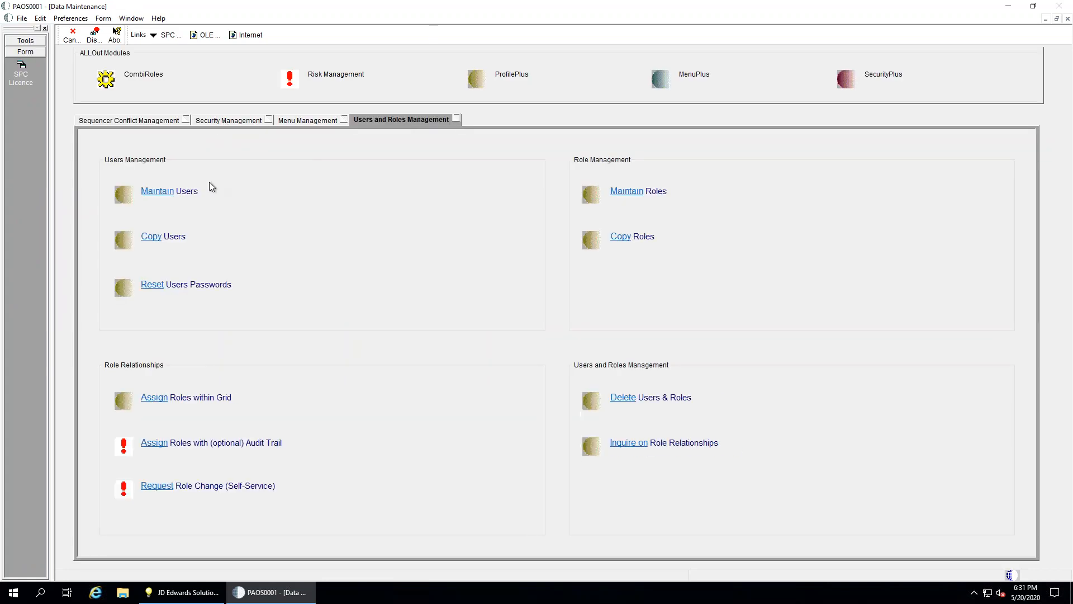
left_click(164, 193)
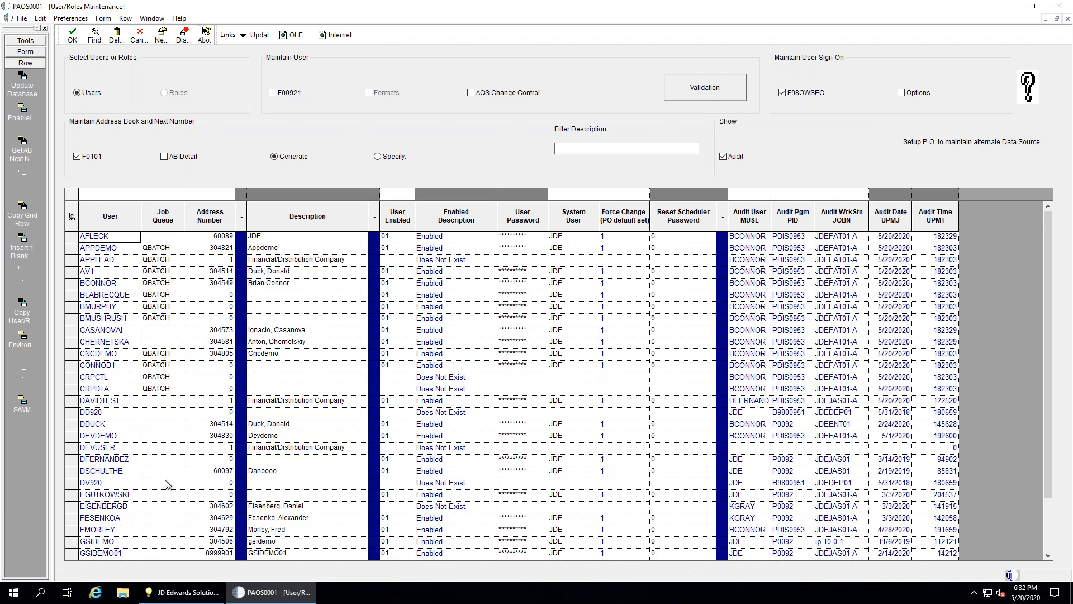
Select the DV920 user row, scroll to the end of the list, and close the grid
left_click(158, 488)
scroll(161, 494, "down", 15)
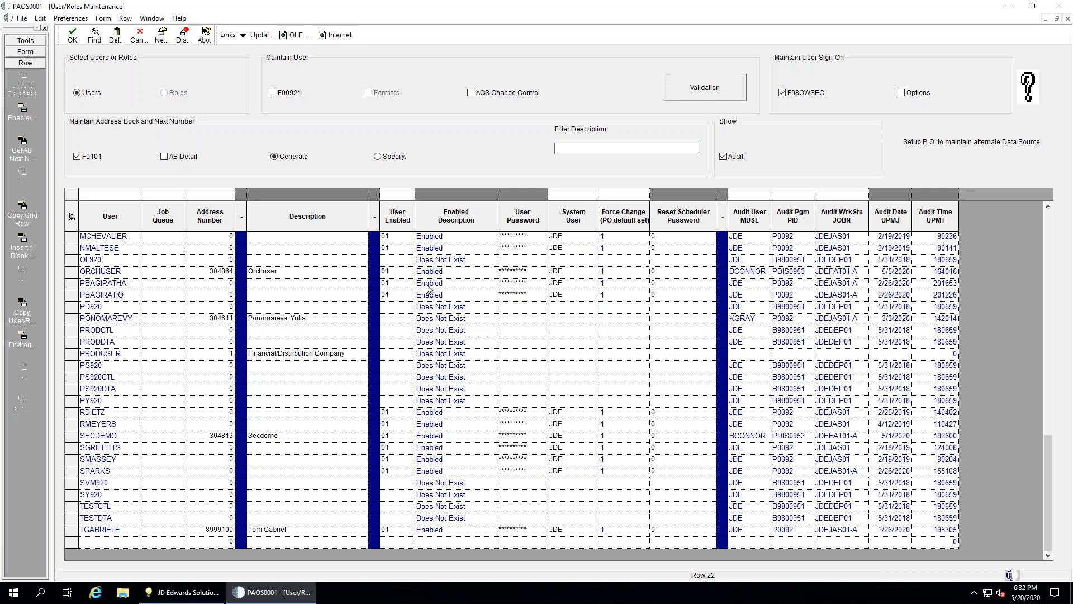
left_click(140, 35)
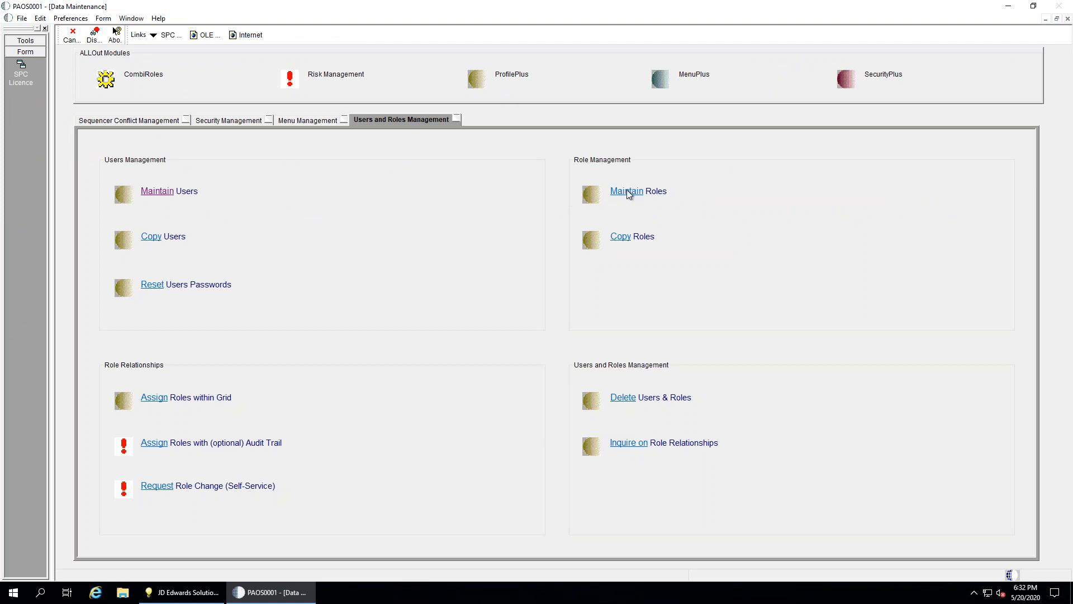
Open Maintain Roles, select the Address Book Master role, close it, and show Security Management
left_click(626, 192)
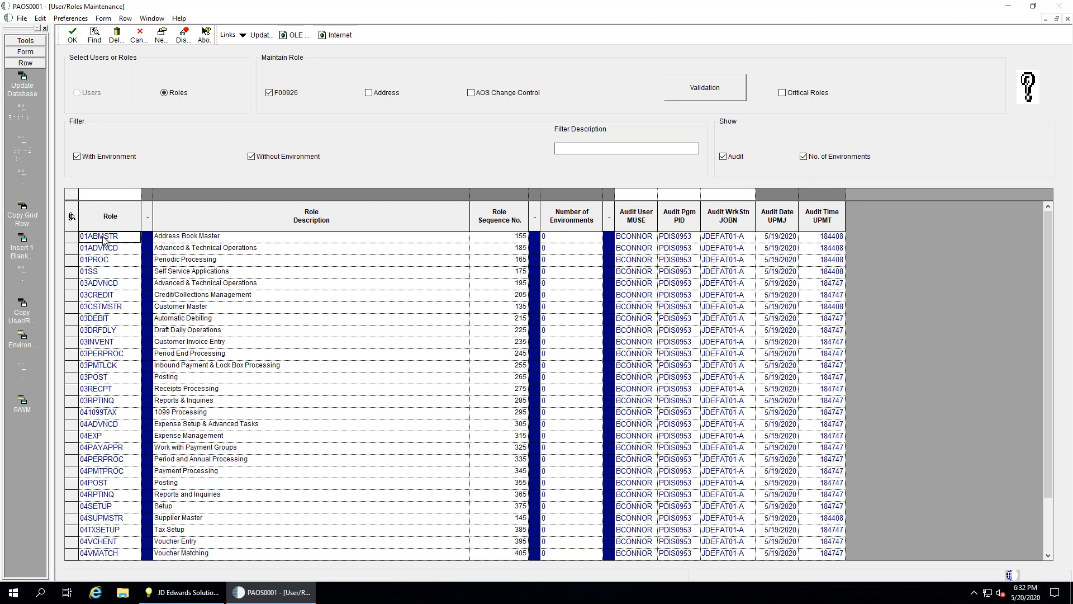
left_click(189, 239)
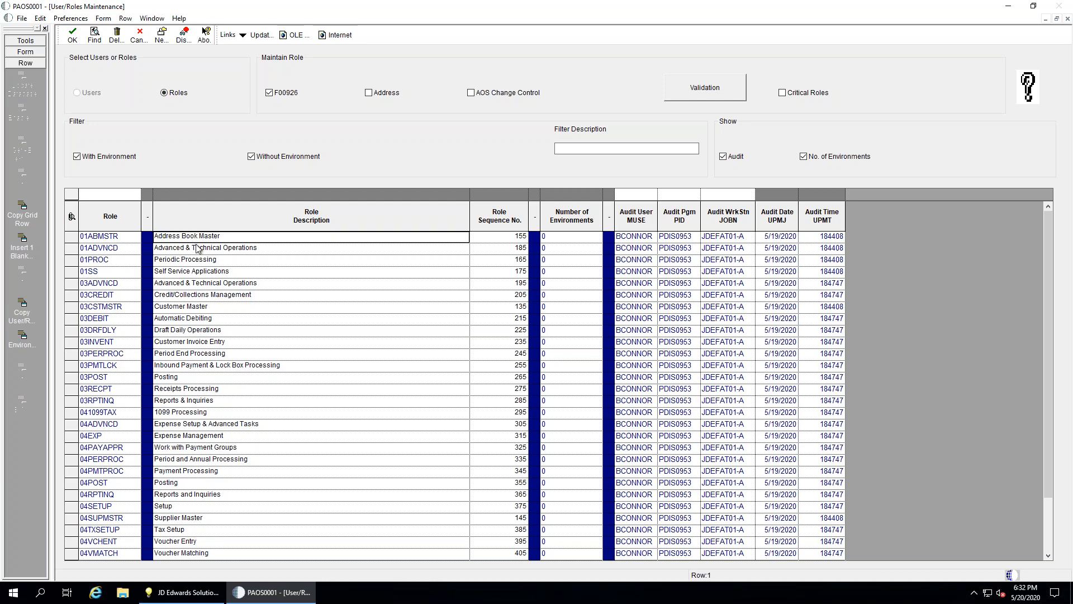
left_click(140, 37)
left_click(232, 120)
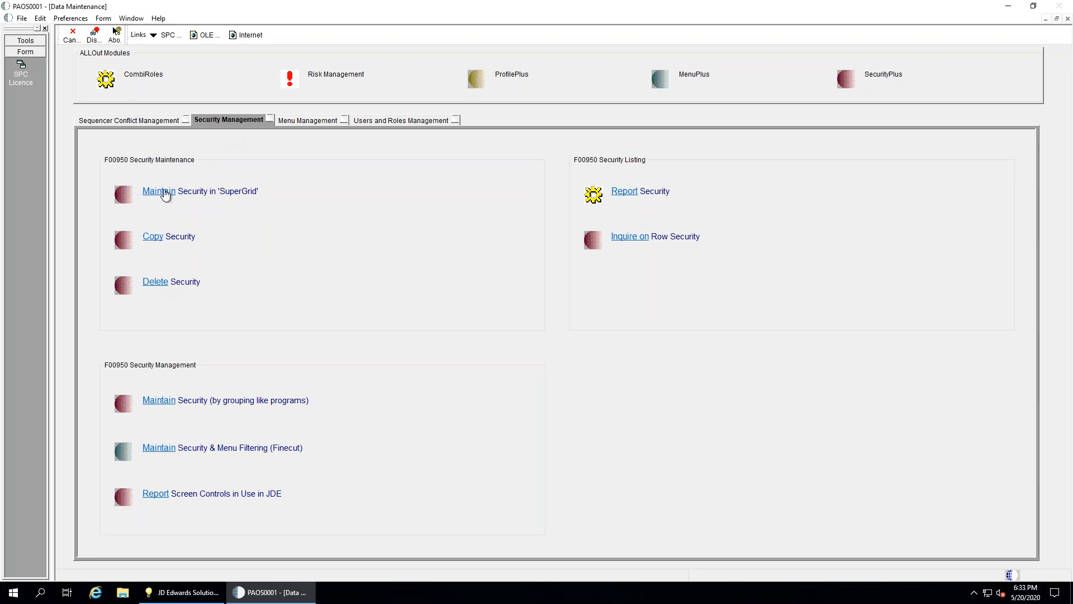
View the Menu Management options, then cancel back to the ALLOut Product Main Menu
left_click(298, 121)
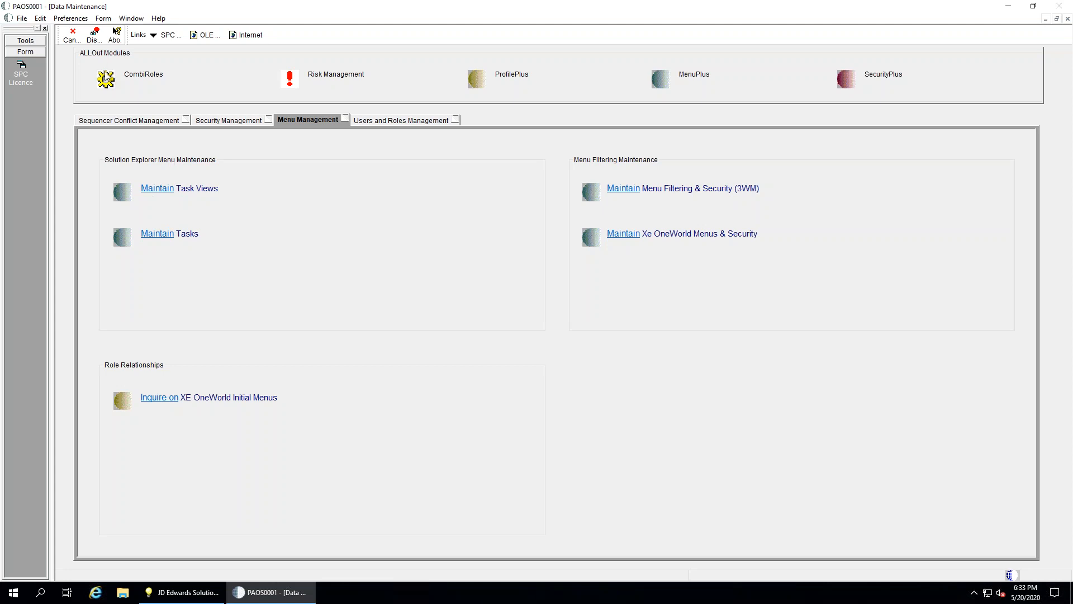
left_click(76, 37)
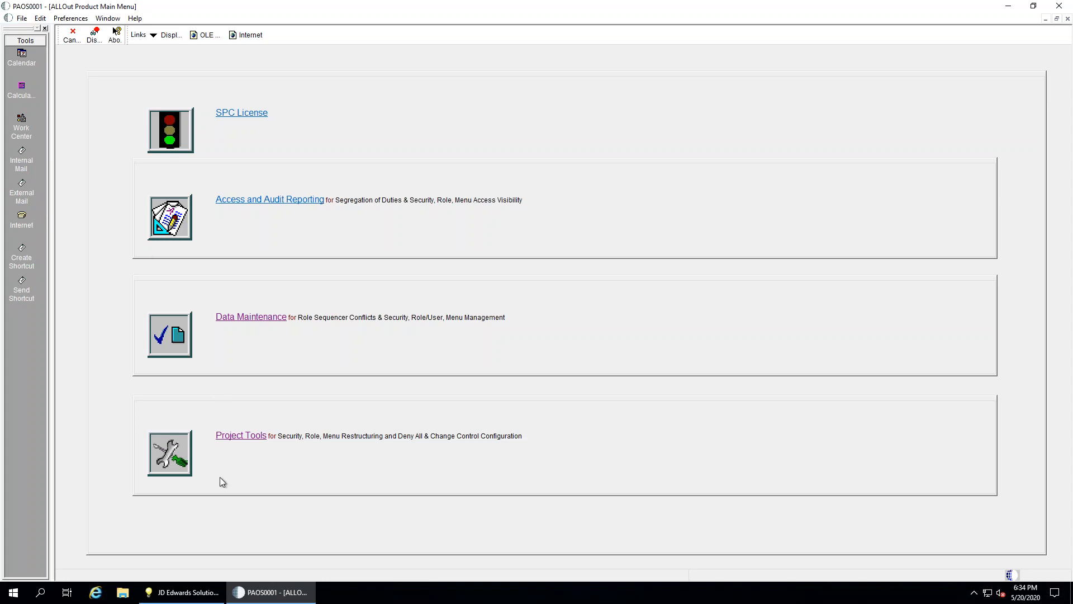
Switch to Solution Explorer and launch Object Management Workbench with the OMW fast path
left_click(210, 598)
left_click(129, 35)
type("OMW")
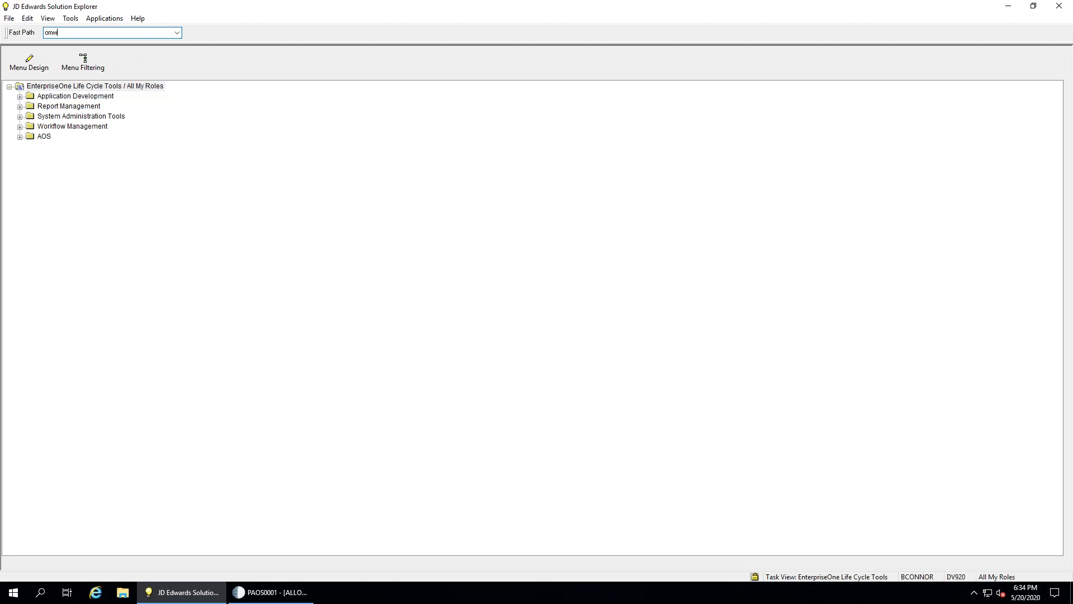
key("Return")
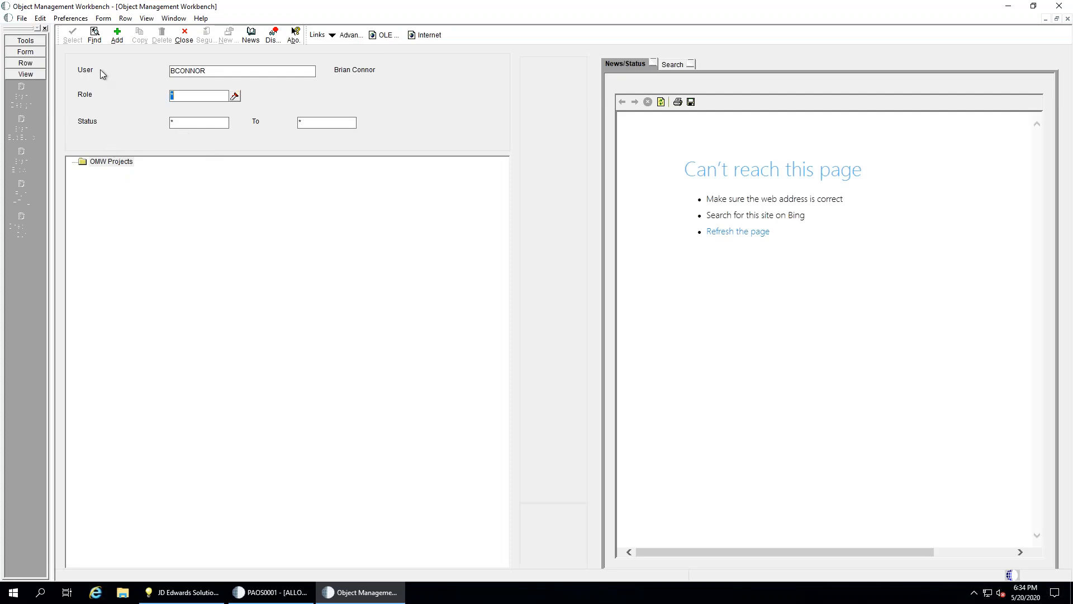
List the default project's objects and confirm R980011|SEC0002 Rebuild APPL XREF is Checked In
left_click(94, 33)
left_click(94, 182)
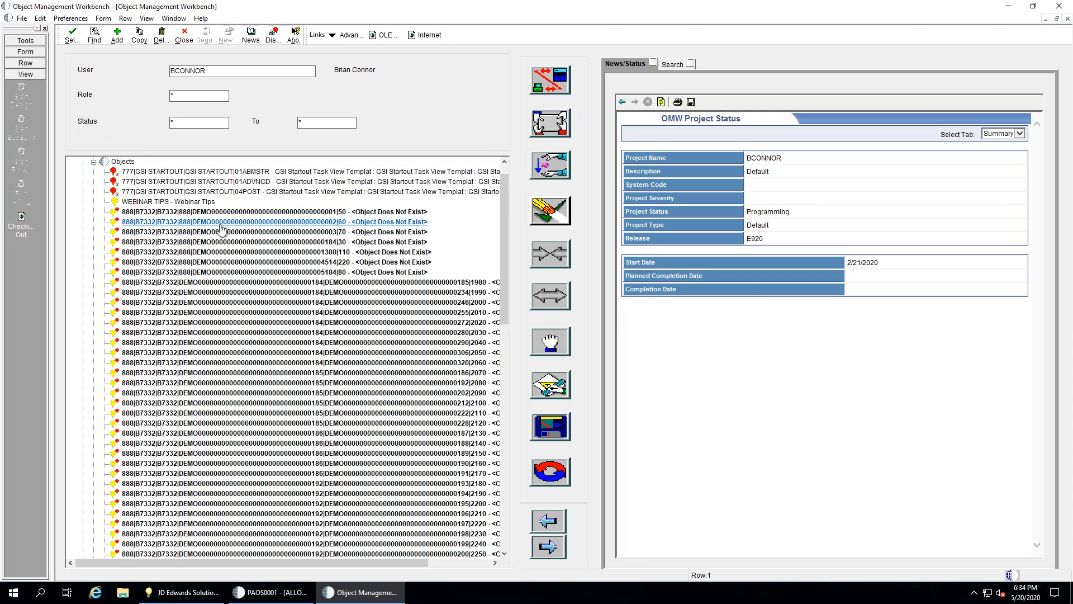
scroll(222, 229, "down", 15)
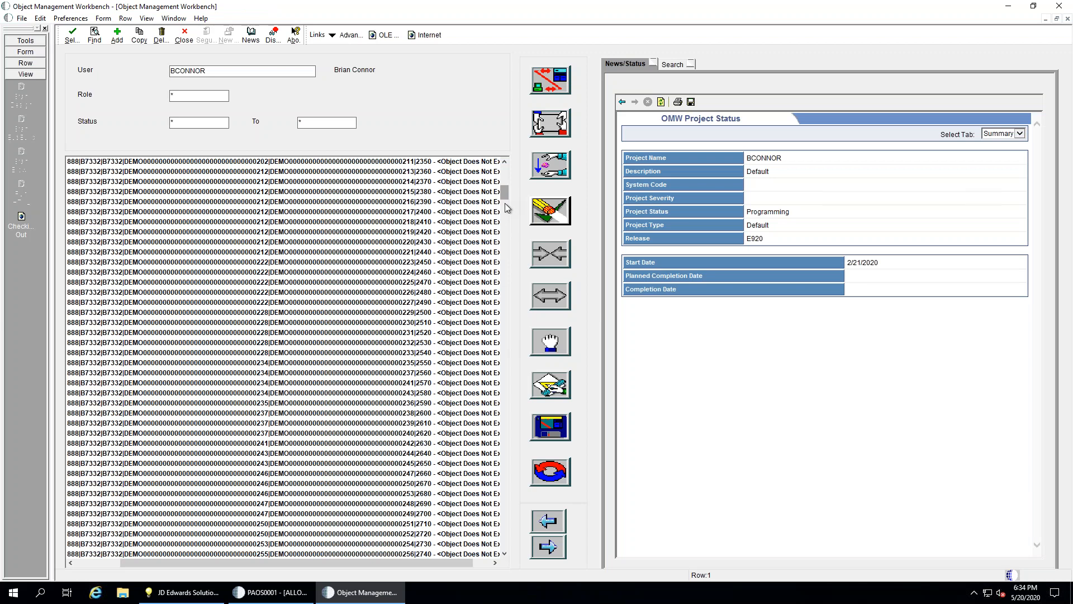
left_click_drag(505, 204, 505, 542)
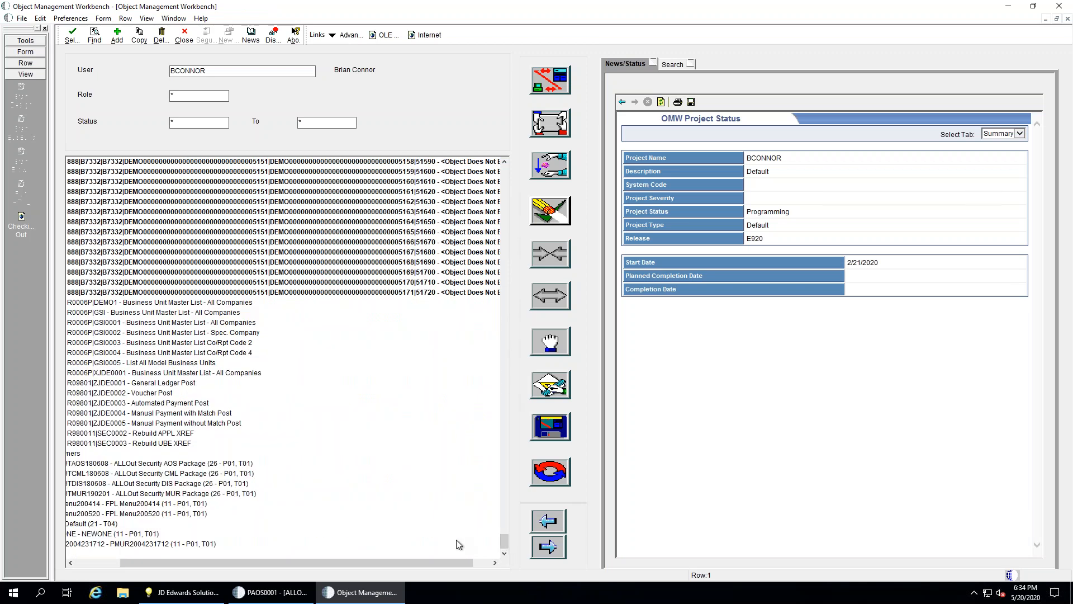
left_click_drag(350, 563, 309, 565)
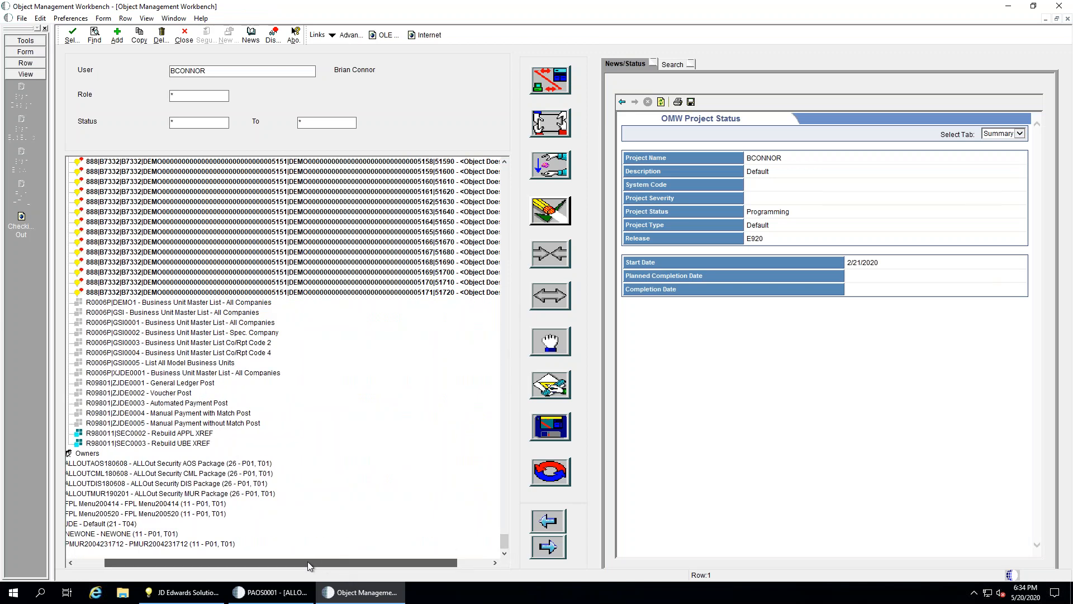
left_click(212, 322)
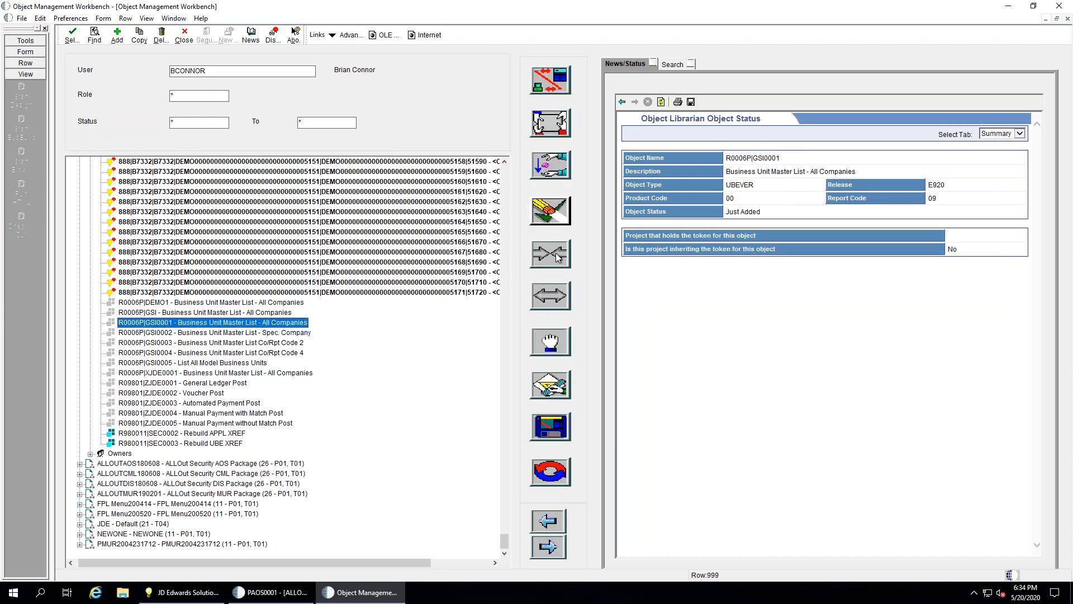
left_click(551, 298)
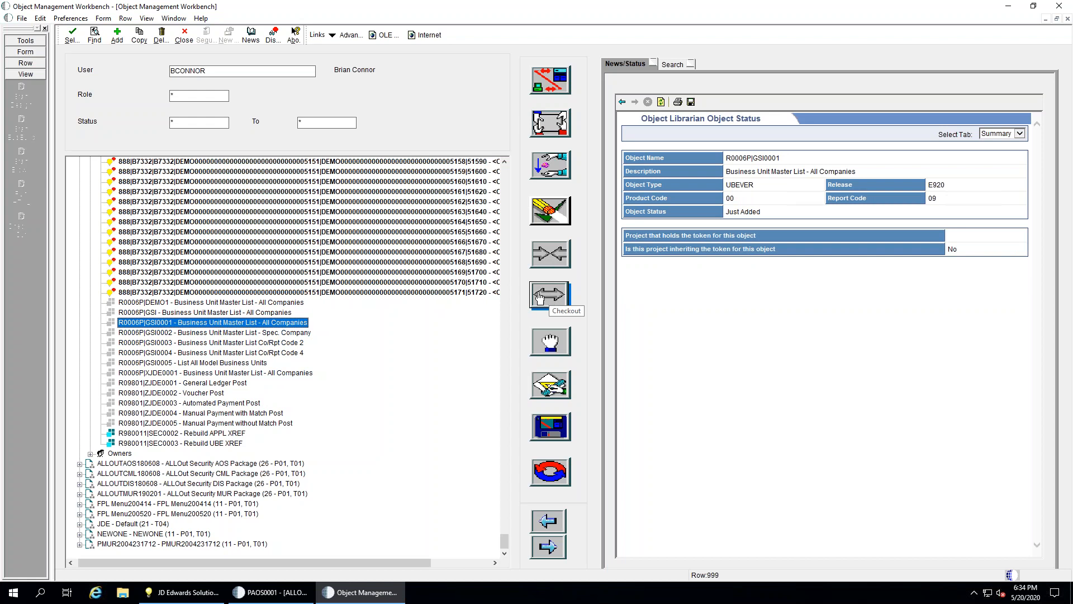
left_click(205, 434)
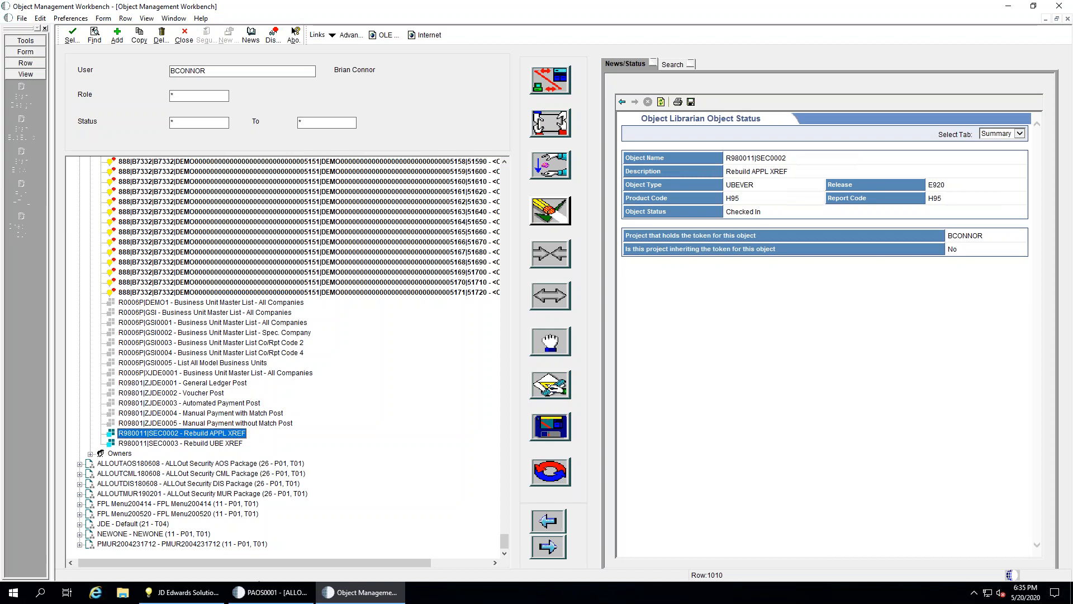
Return to the ALLOut Product Main Menu and review the SPC License information, then close it
left_click(261, 593)
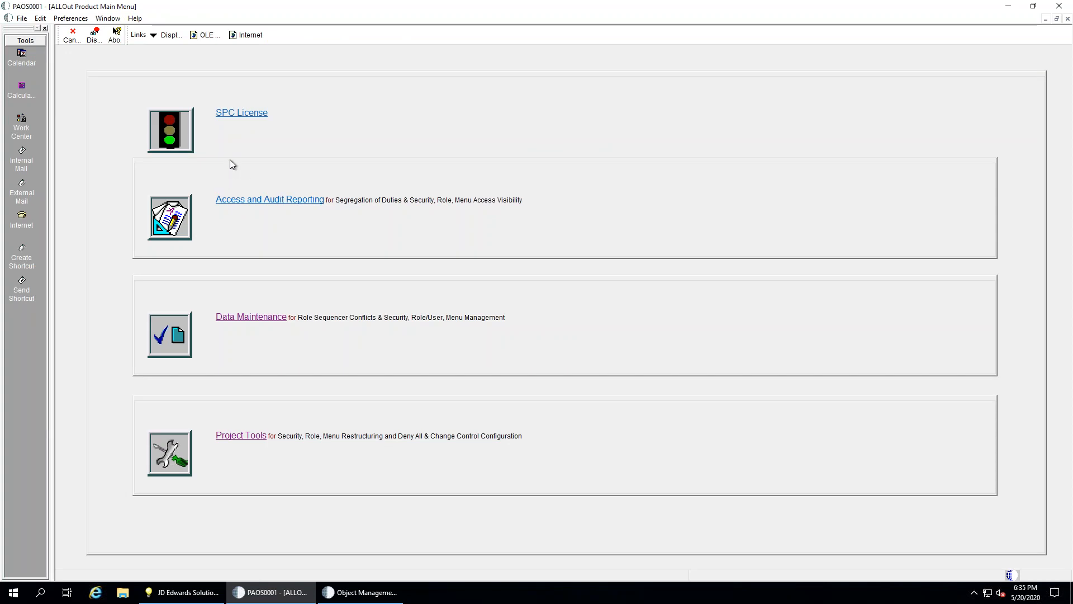
left_click(240, 115)
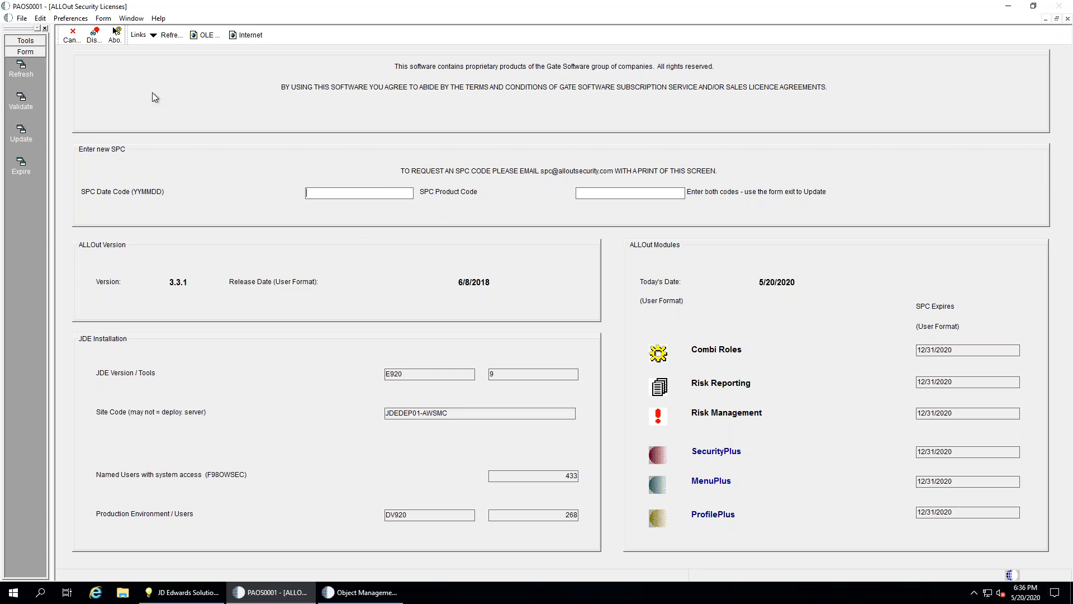
left_click(73, 36)
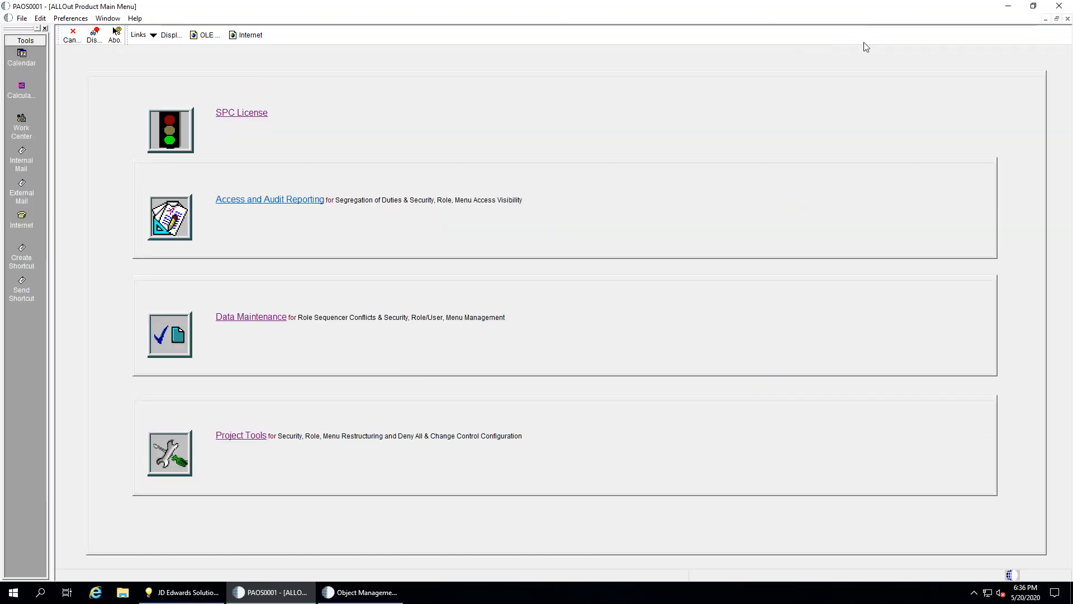
Minimize the remote session, maximize the JD Edwards browser, and launch PAOS0001 via fast path
mouse_move(710, 2)
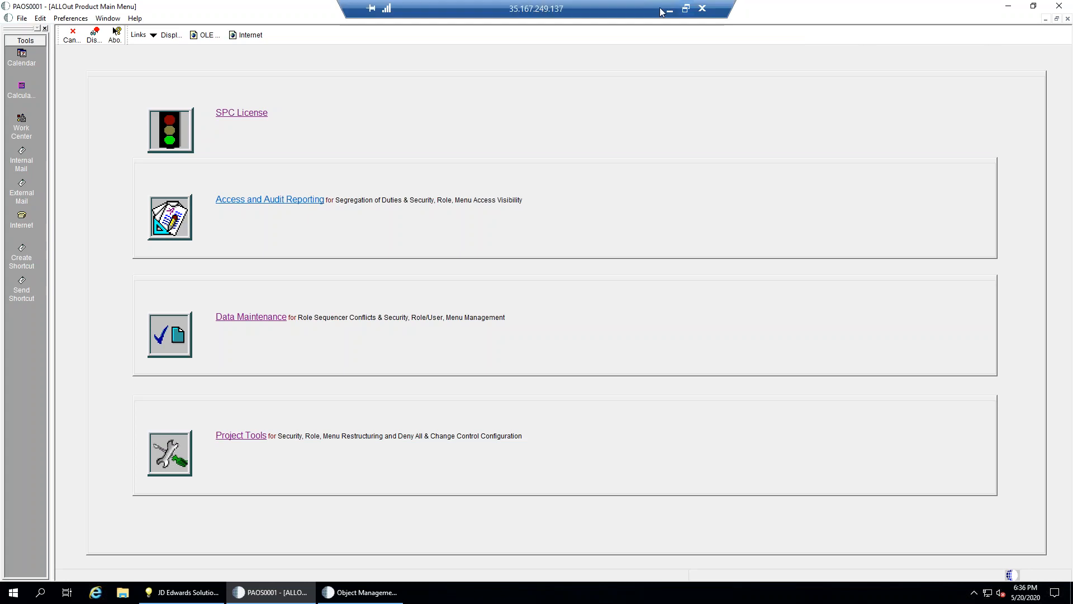
left_click(671, 10)
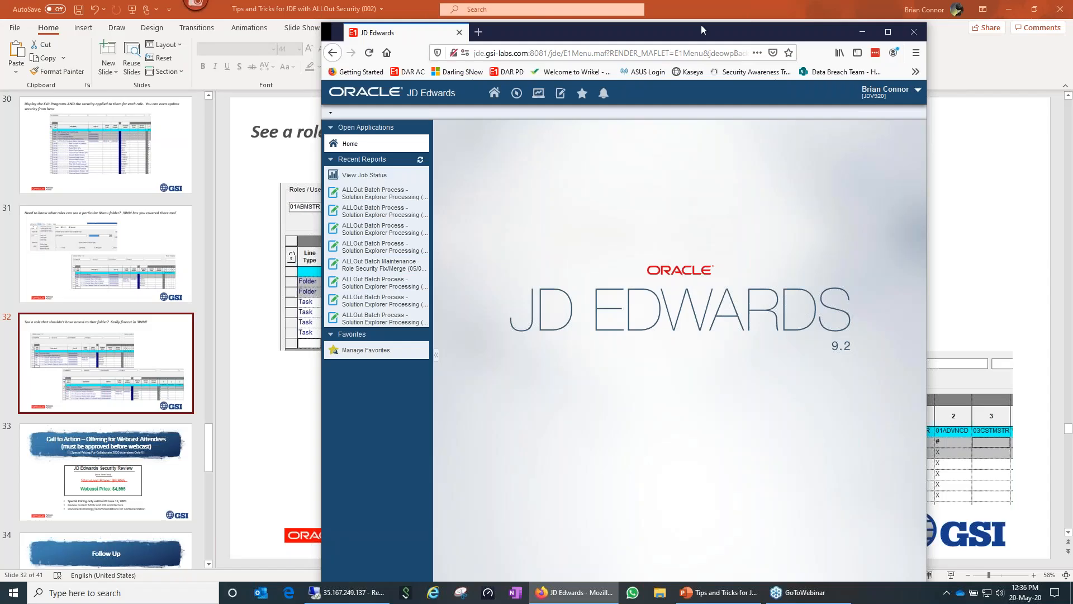
left_click(1013, 9)
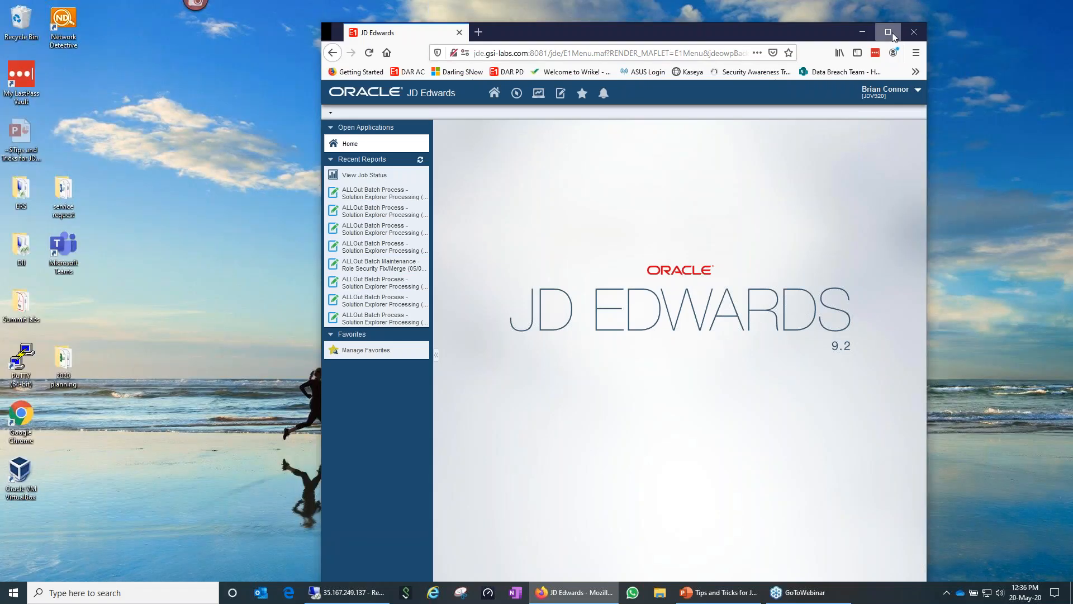
left_click(887, 32)
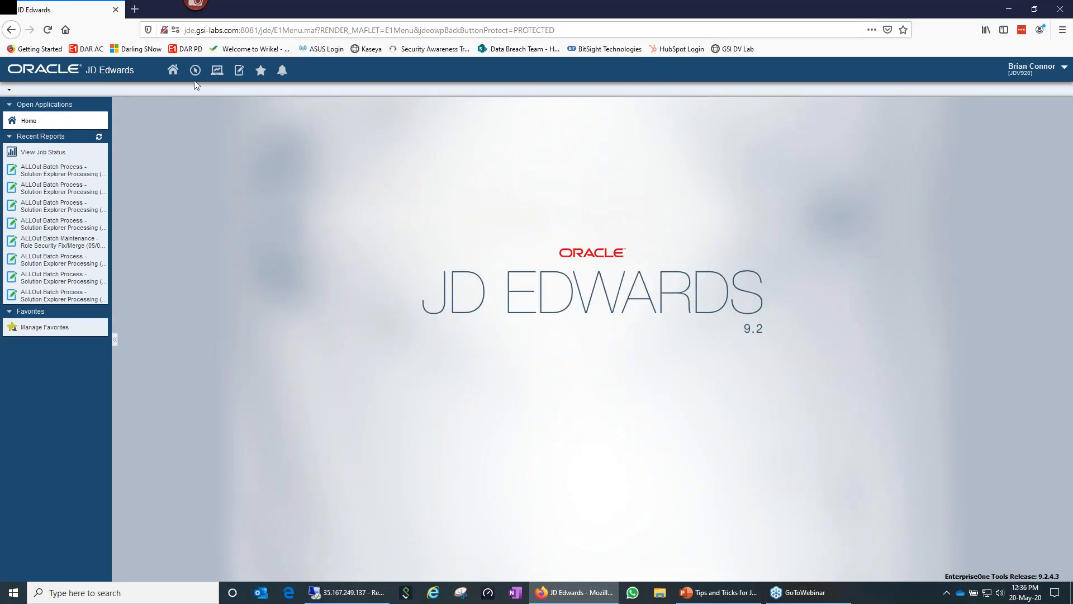
left_click(196, 71)
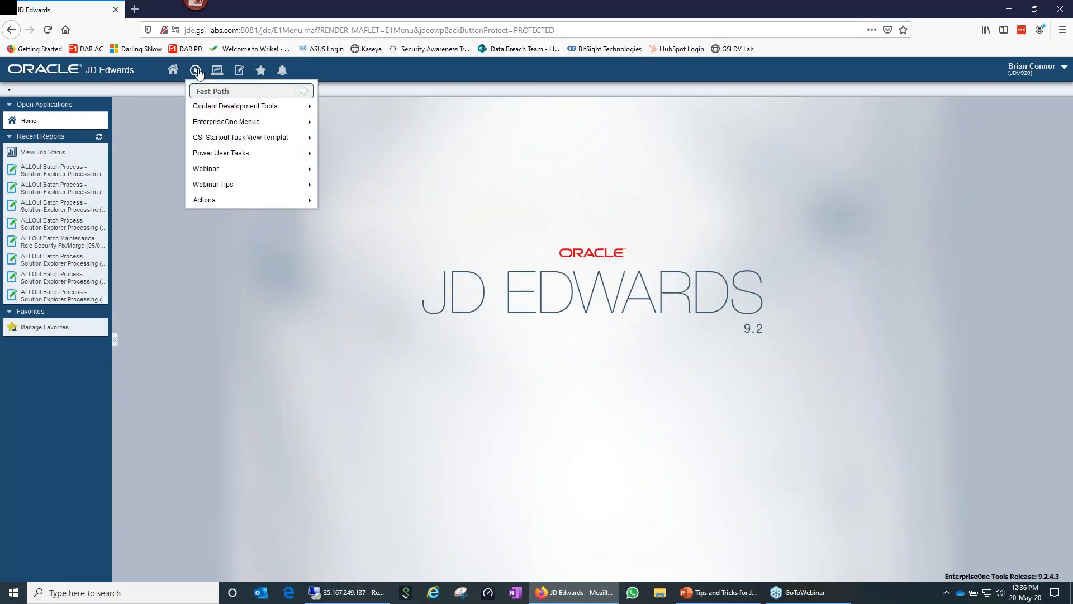
type("paos0001")
key("Return")
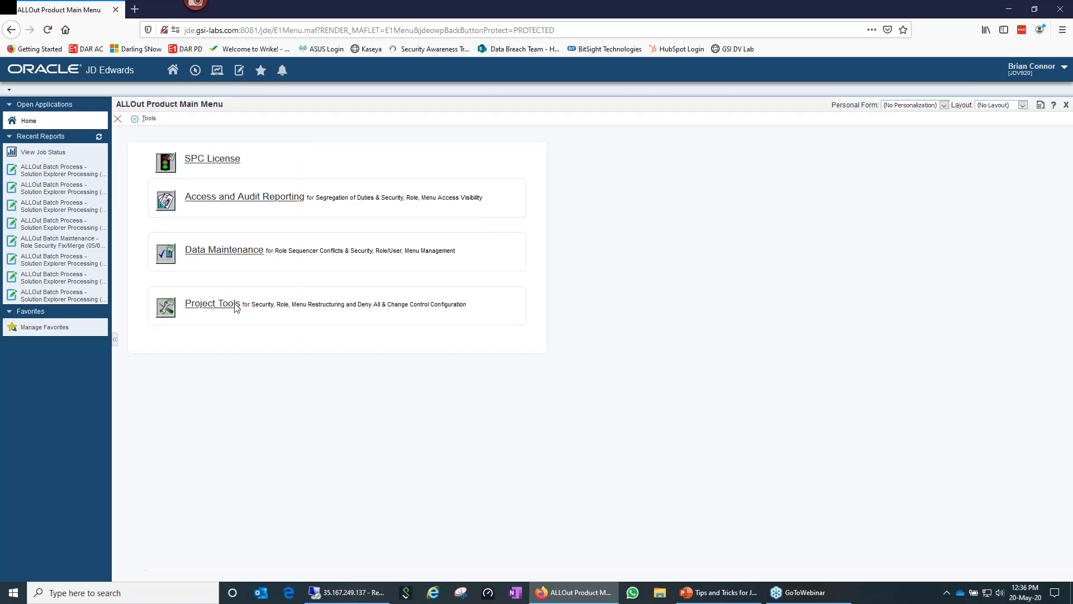
In Project Tools under JD Edwards Program Management, open Maintain E1 versions
left_click(196, 309)
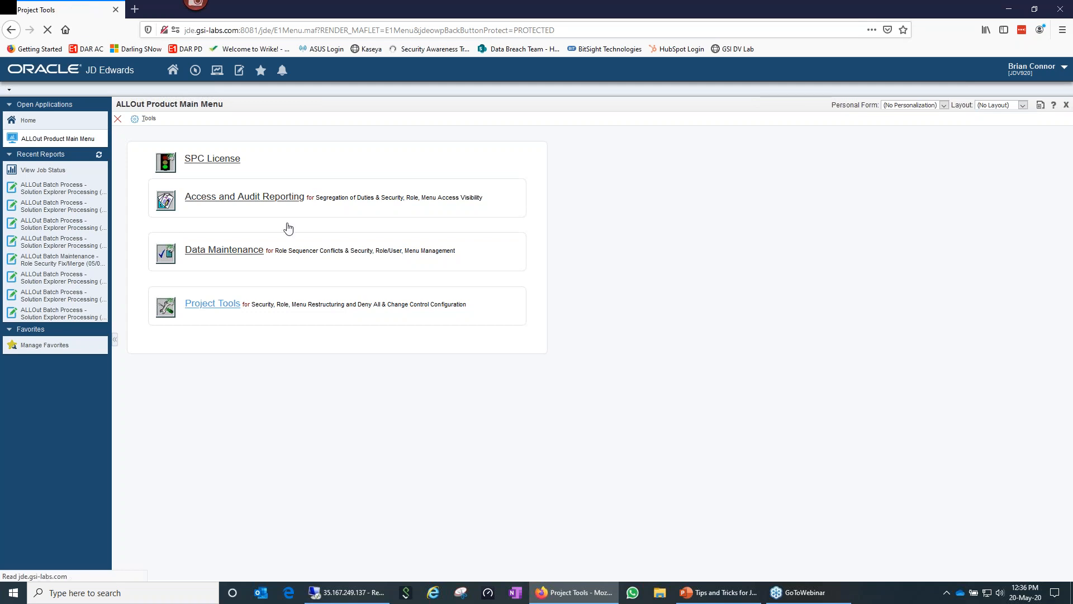
left_click(487, 165)
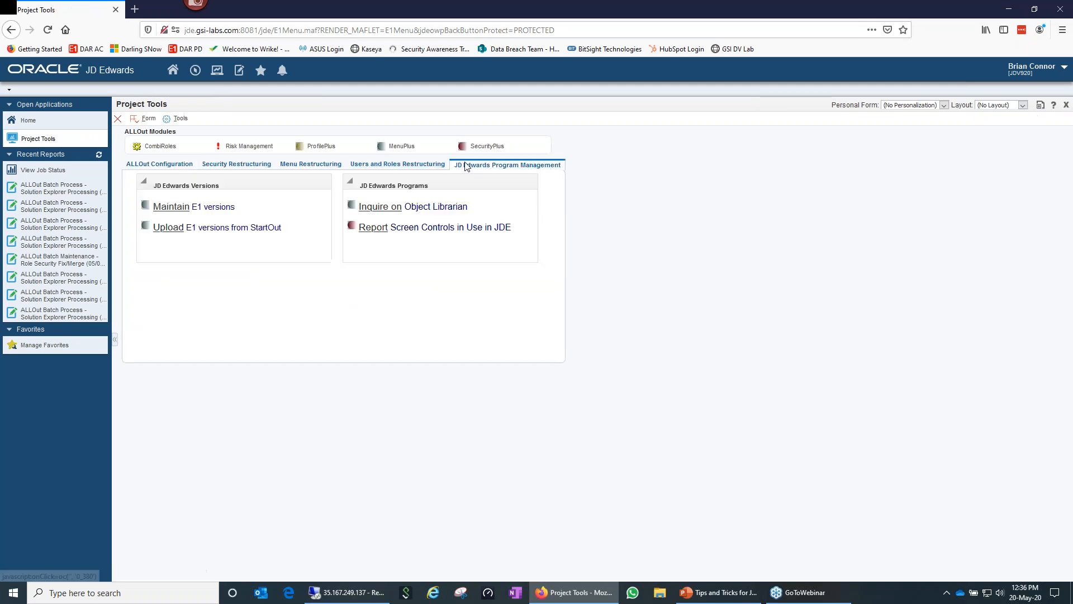
left_click(167, 208)
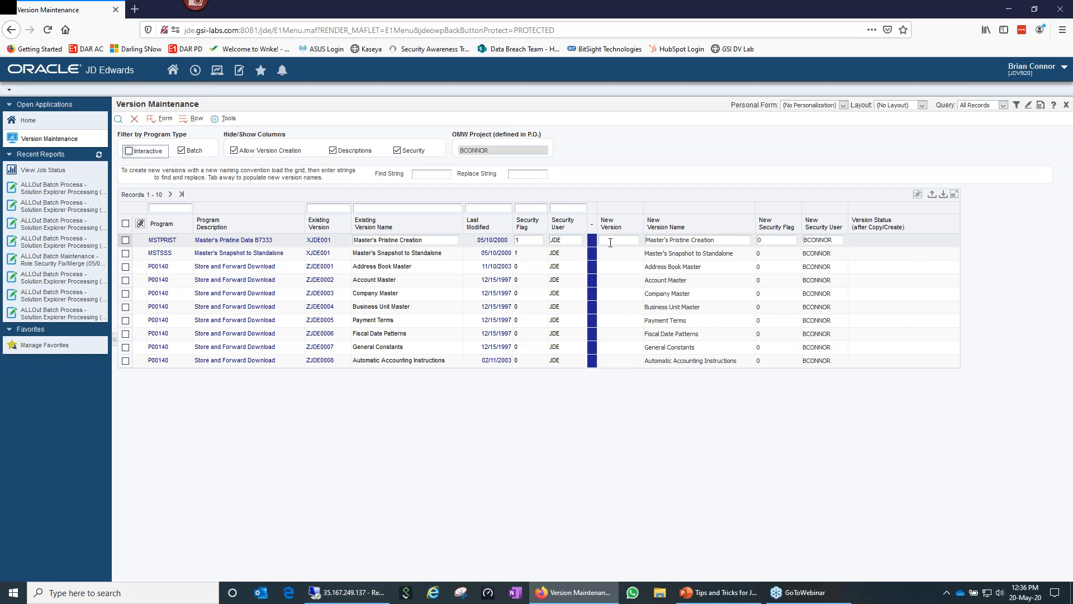
Inspect a row's New Version and the Business Unit Master and MSTSSS security flags, then close Version Maintenance
left_click(611, 242)
left_click(519, 307)
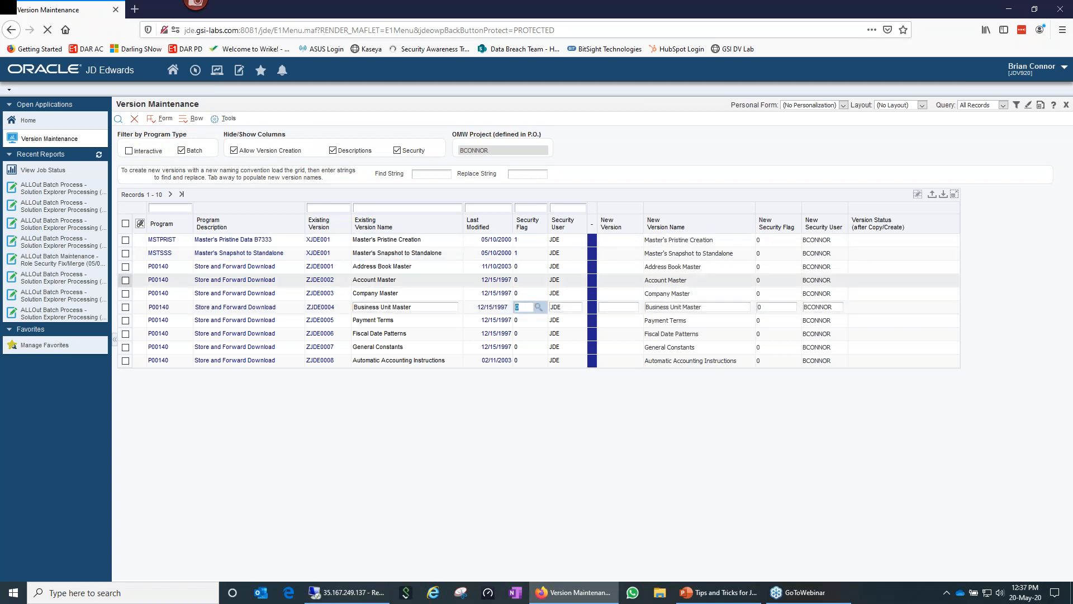
left_click(520, 253)
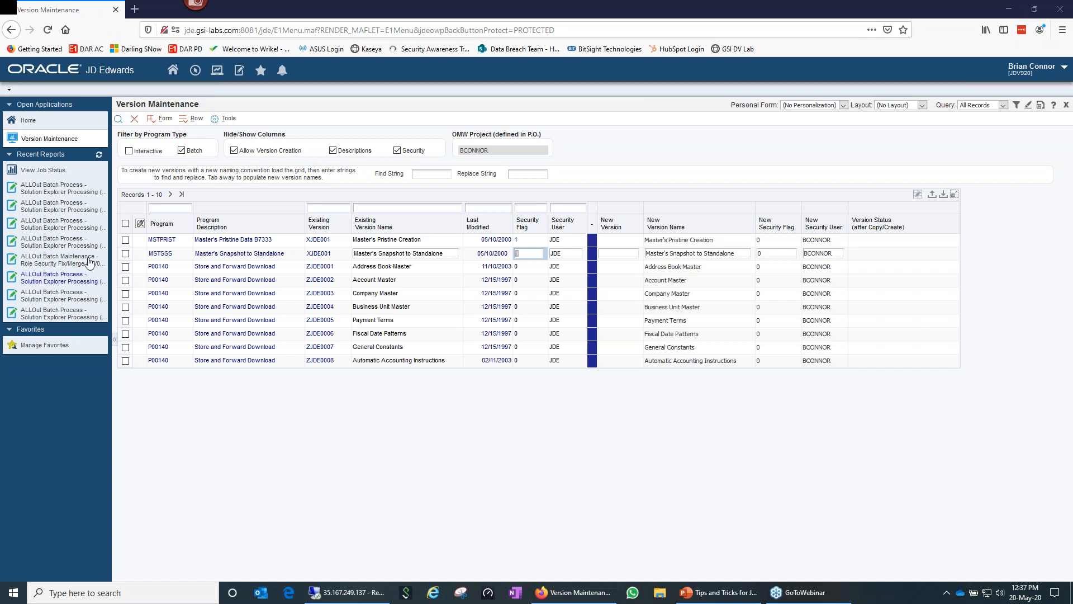
left_click(136, 121)
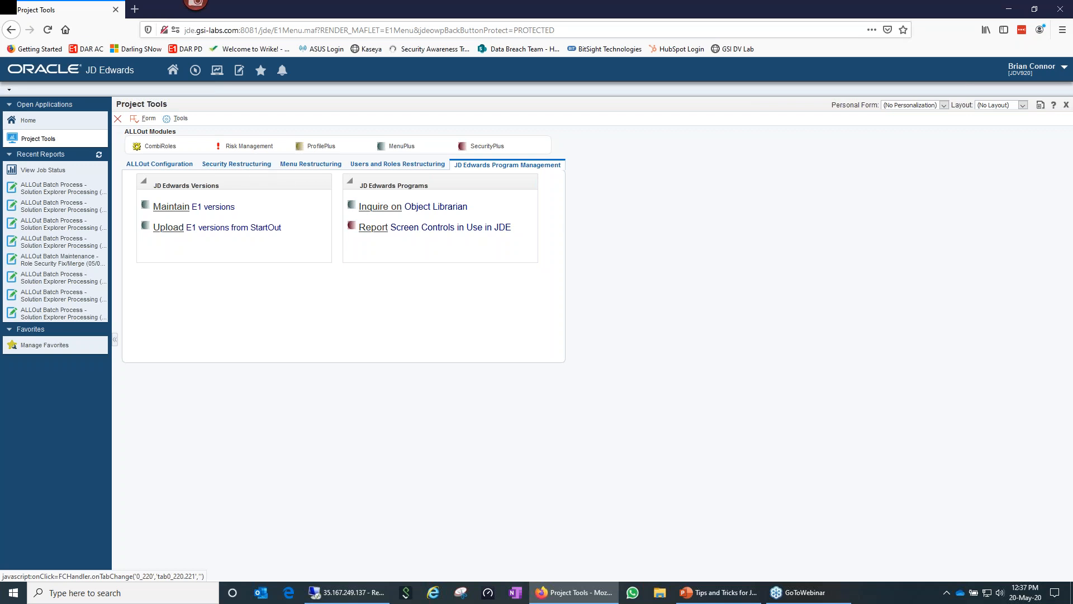
View the Menu Restructuring tools, then open Project Tools in the remote ALLOut session
left_click(293, 167)
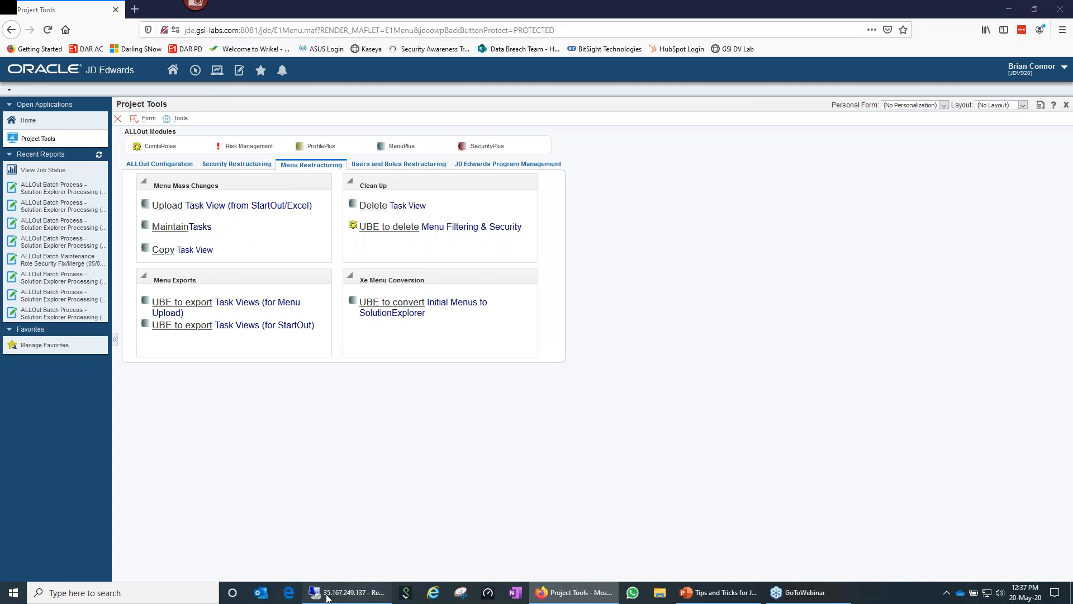
left_click(348, 592)
left_click(230, 436)
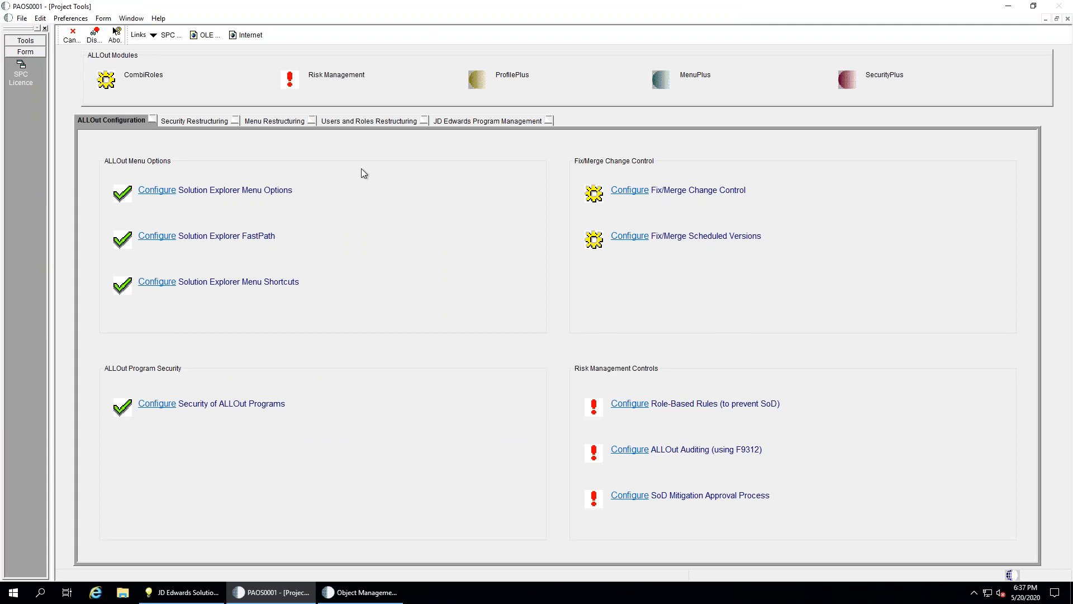
Under Menu Restructuring > Users and Roles Restructuring, open Maintain Users & Roles (System Workbench)
left_click(291, 122)
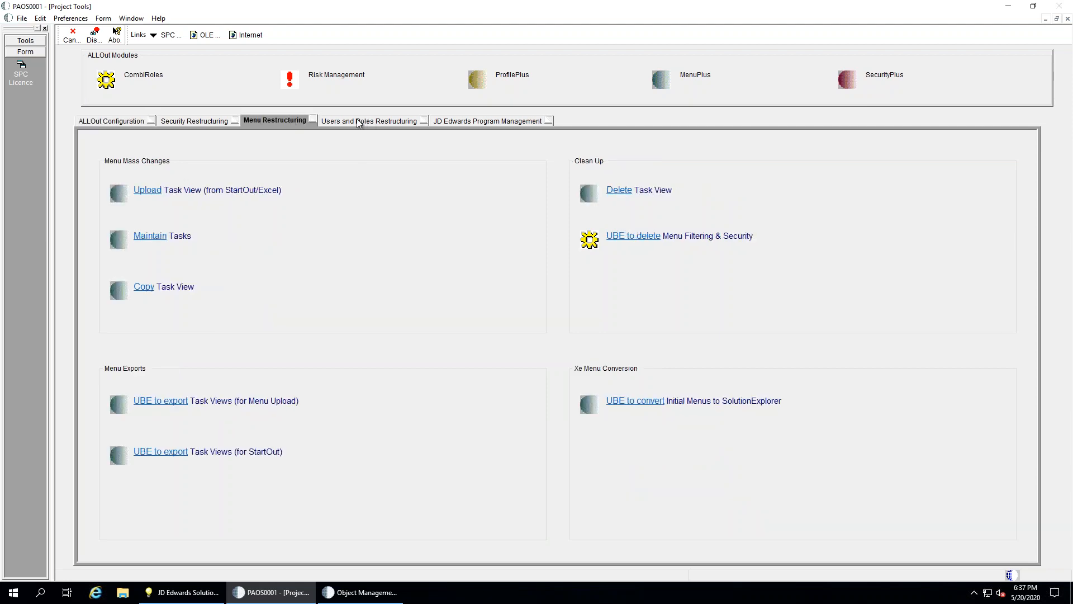
left_click(359, 122)
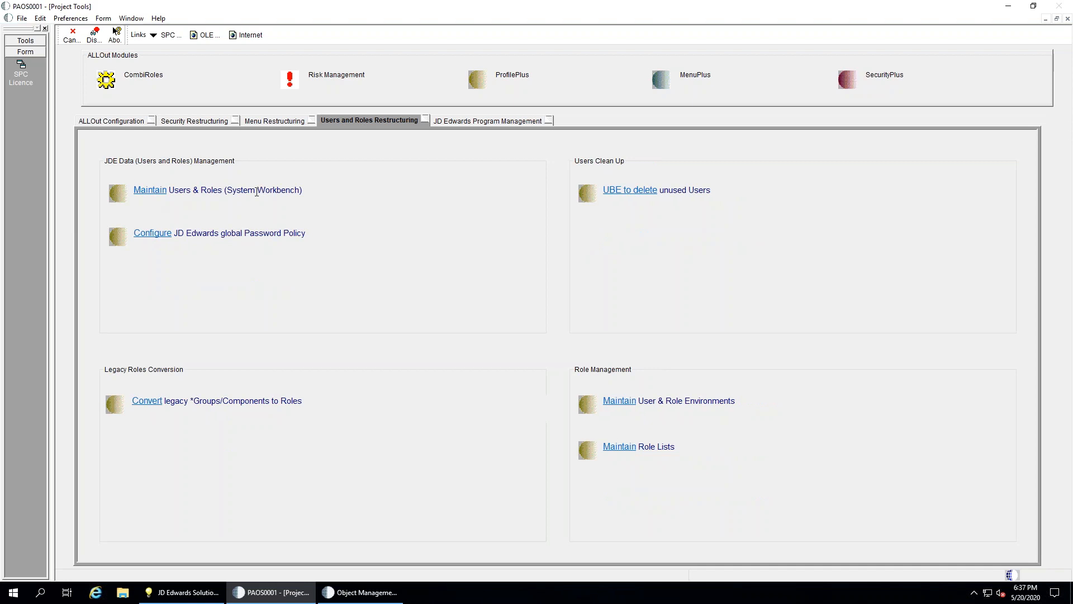
left_click(148, 192)
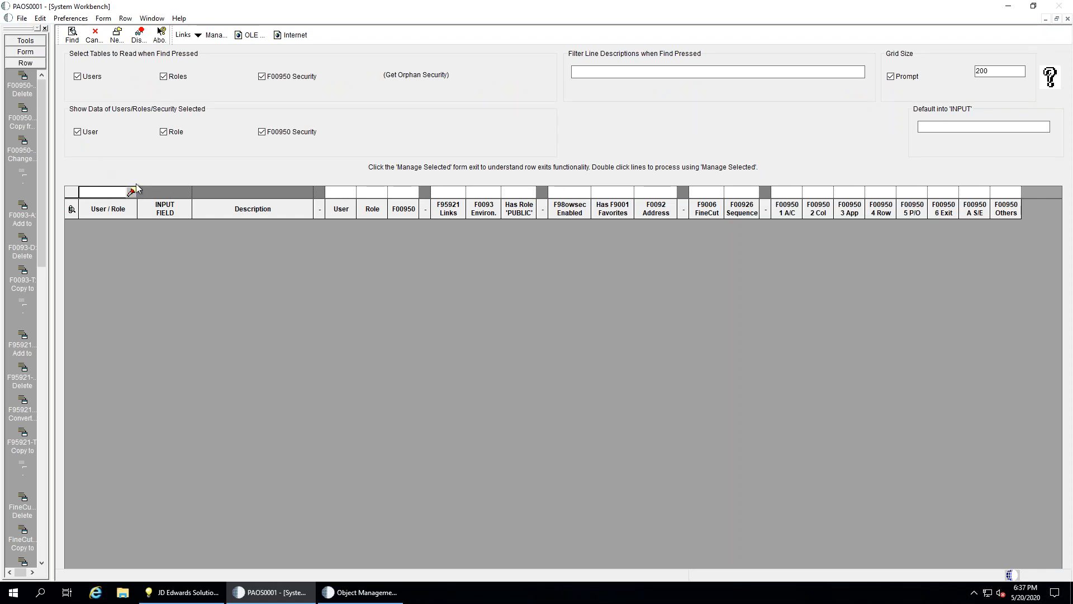
Search with Role filtered to Y, then add F00950 filtered to N and search again
left_click(372, 193)
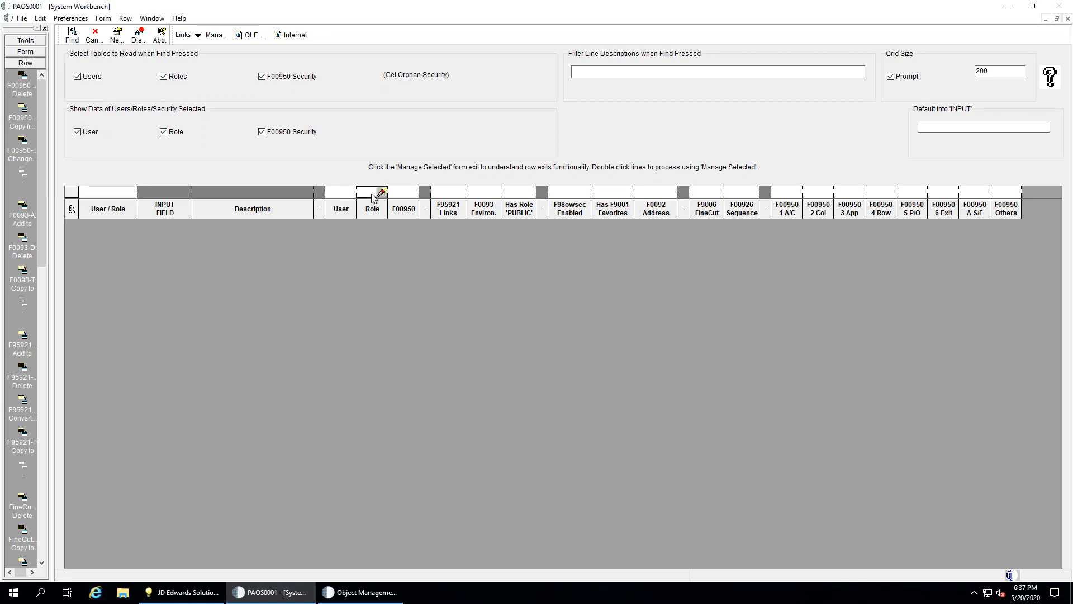
type("Y")
left_click(73, 35)
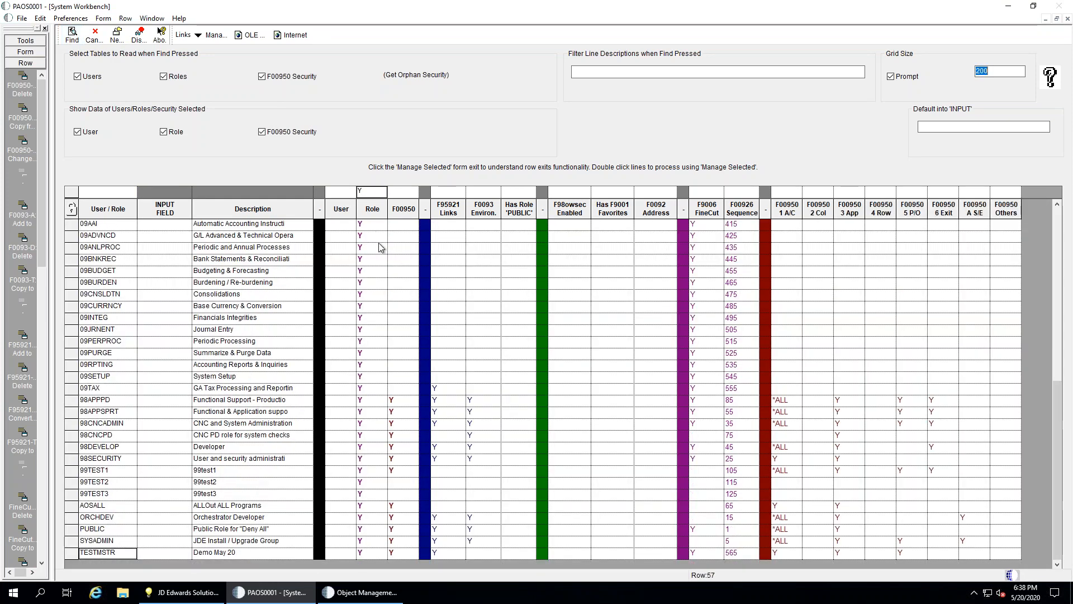
left_click(404, 193)
type("N")
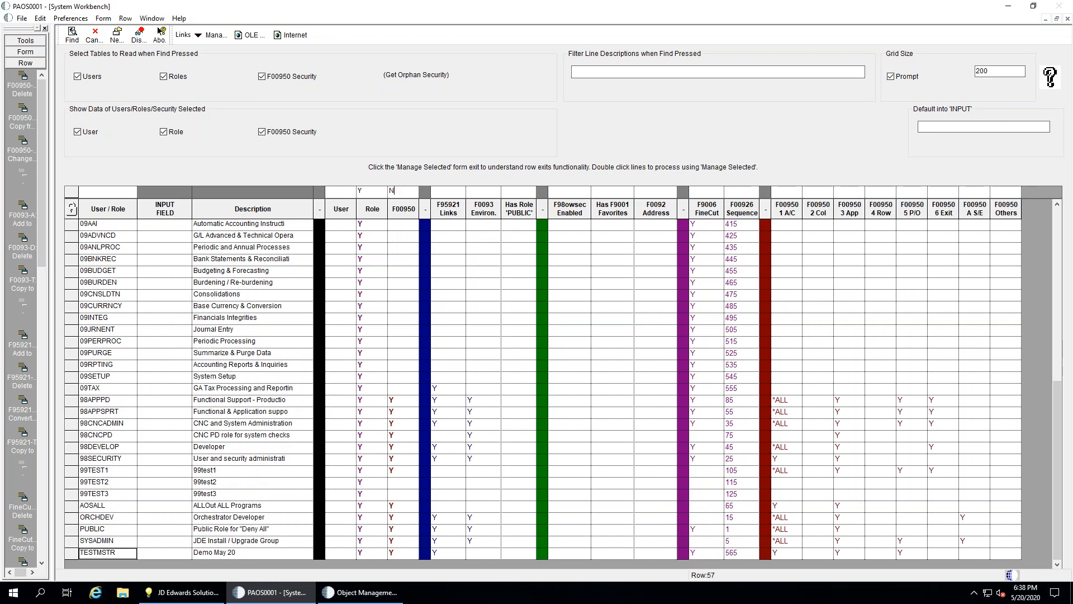
left_click(71, 35)
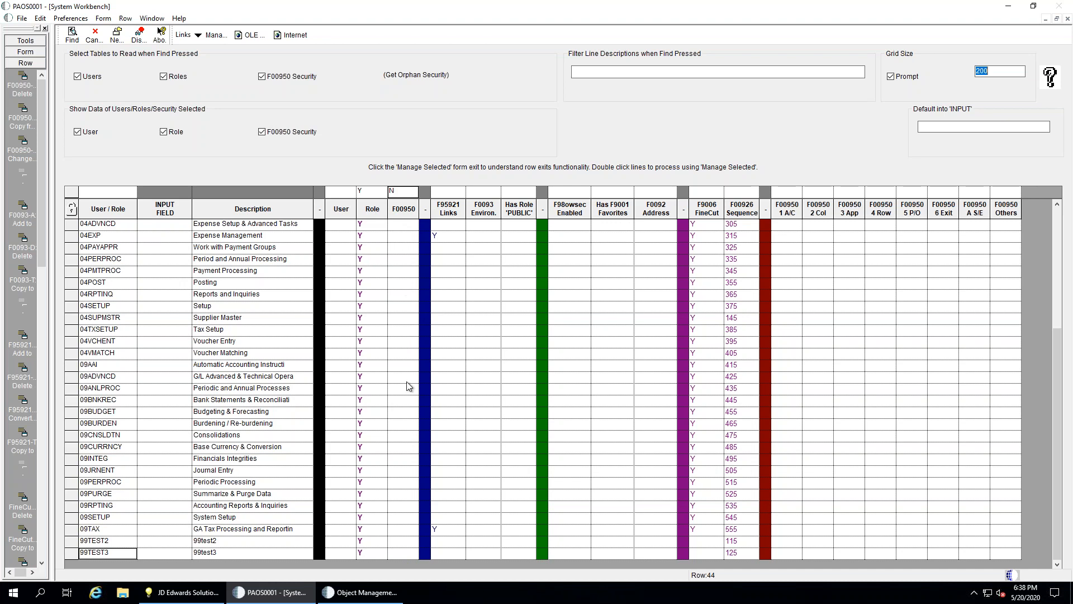
Check row 04EXP's F95921 Links value and search with F95921 Links filtered to Y
left_click(449, 237)
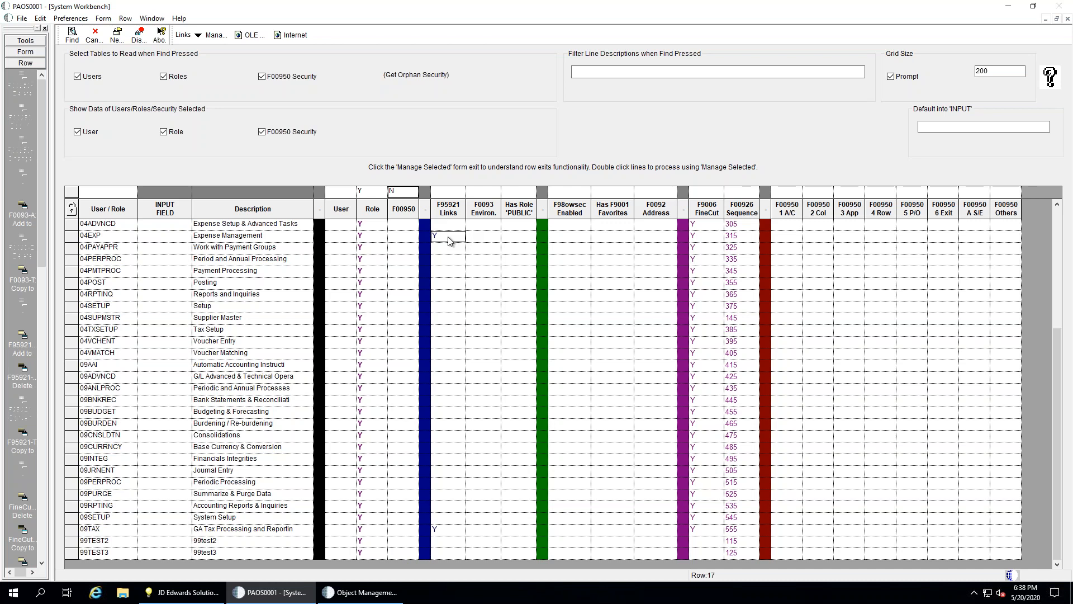
left_click(444, 192)
type("Y")
left_click(72, 35)
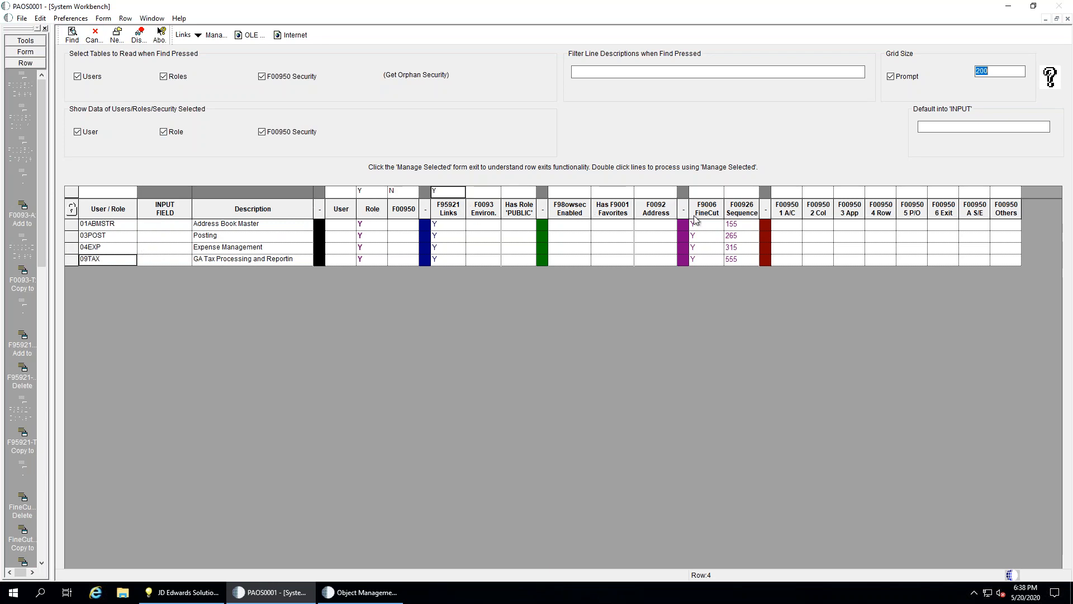
Clear the F00950 and F95921 filters, search with F9006 FineCut = N, and select 98CNCPD through 99TEST3
left_click(406, 194)
key("BackSpace")
left_click(447, 192)
key("BackSpace")
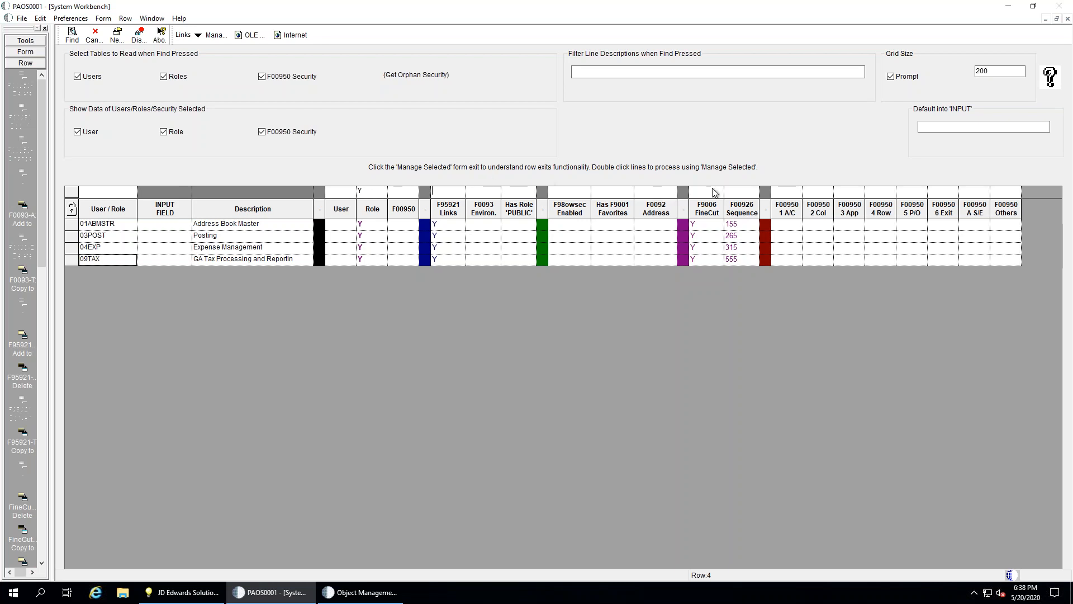
left_click(714, 192)
type("N")
left_click(74, 36)
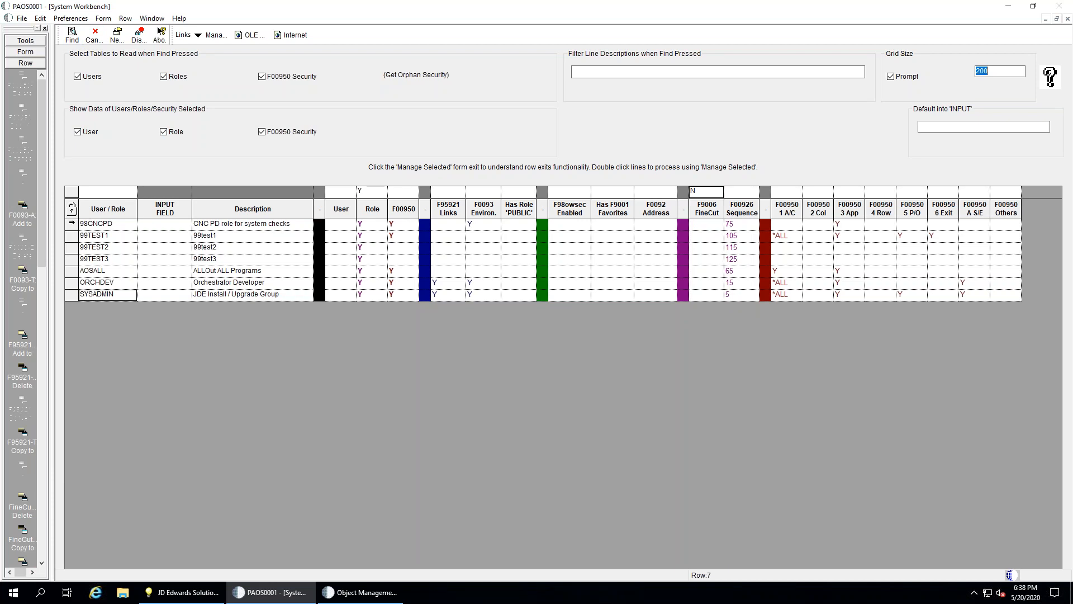
left_click_drag(70, 224, 72, 264)
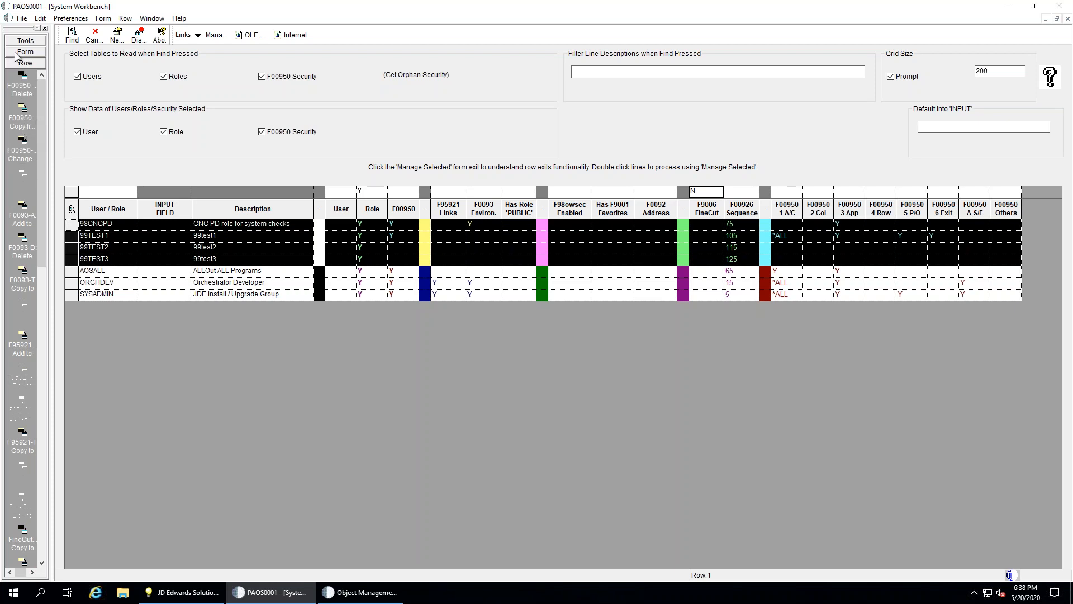
Check all rows, pick the AOSALL, ORCHDEV and SYSADMIN roles, and preview the update form
left_click(22, 63)
left_click(21, 107)
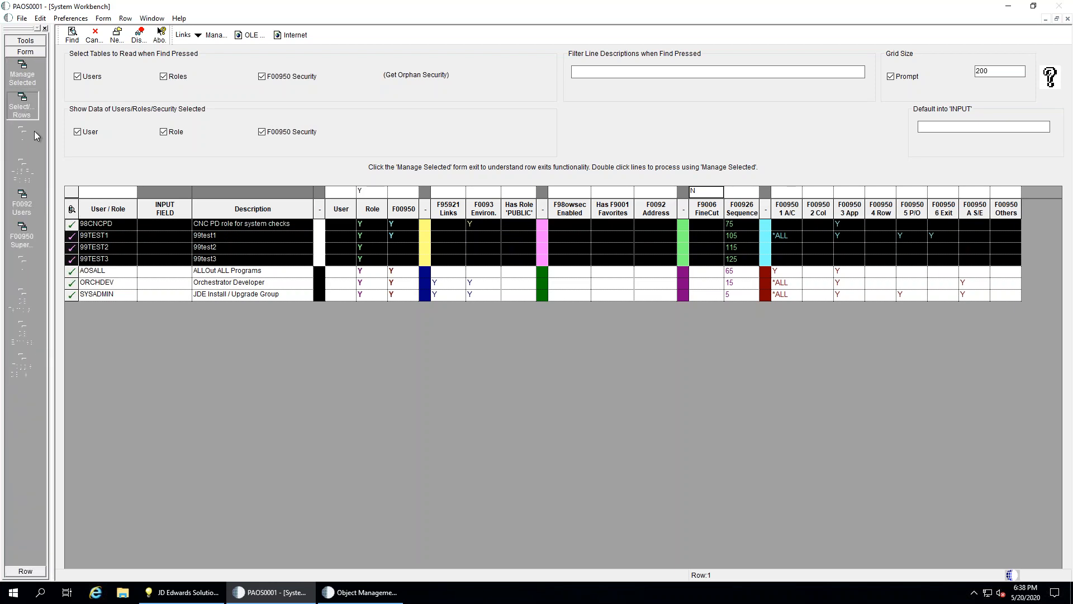
left_click(71, 272)
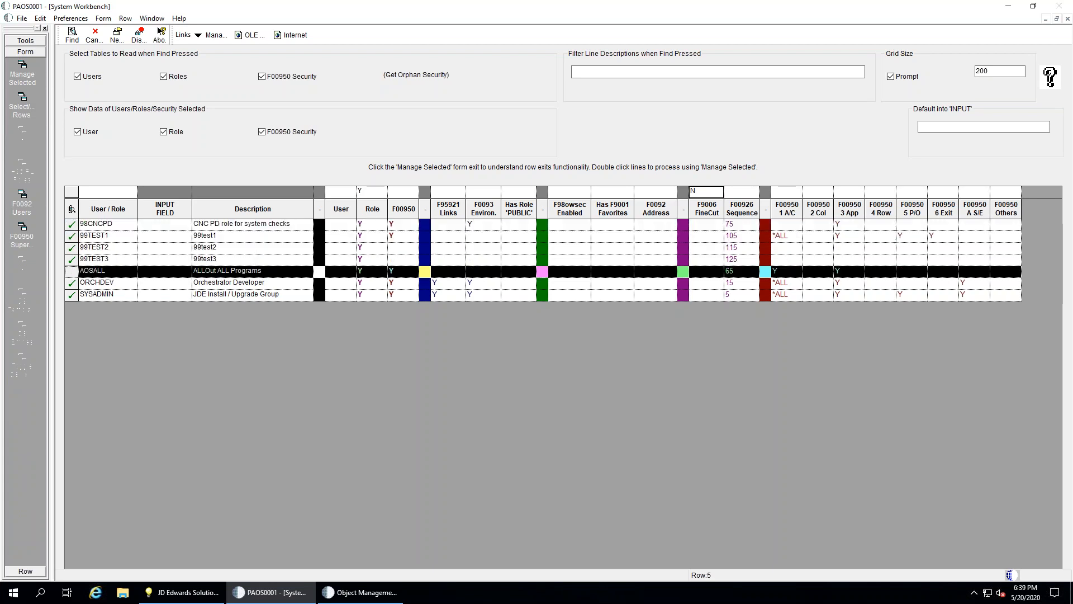
left_click(73, 284)
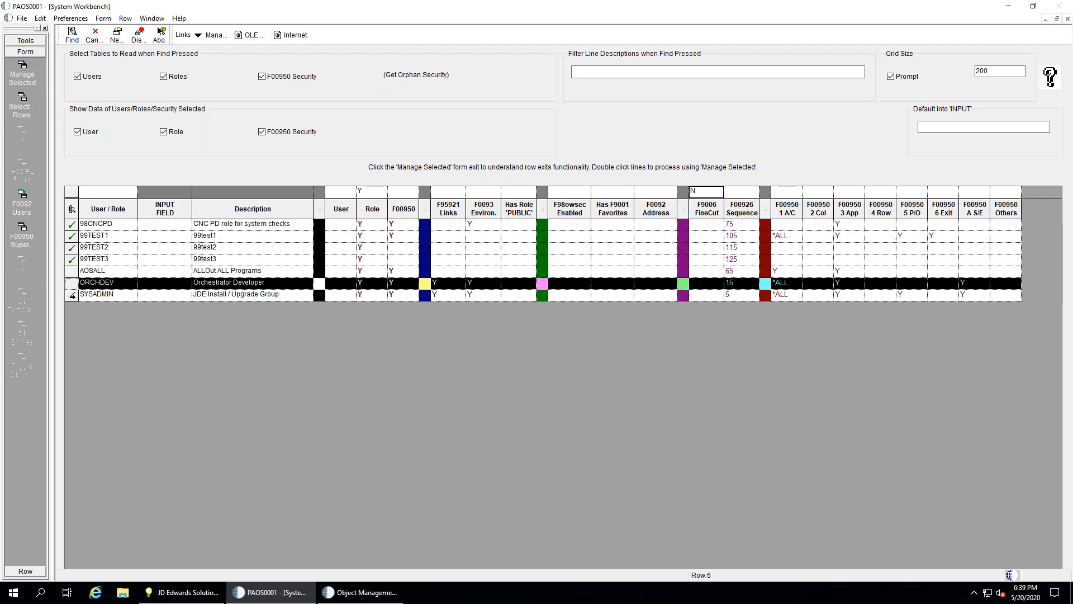
left_click(73, 295)
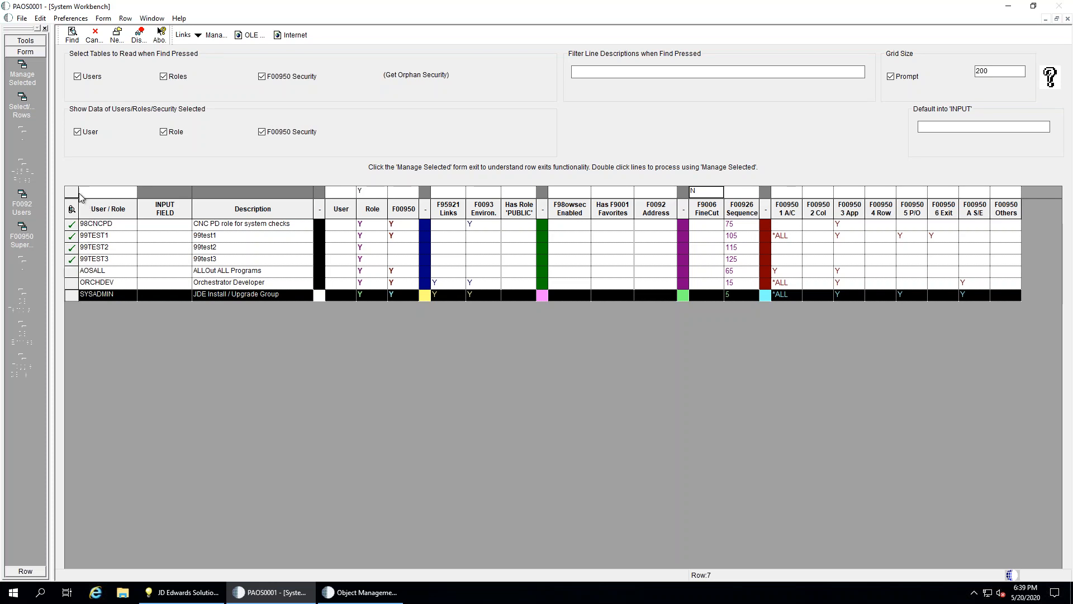
left_click(22, 74)
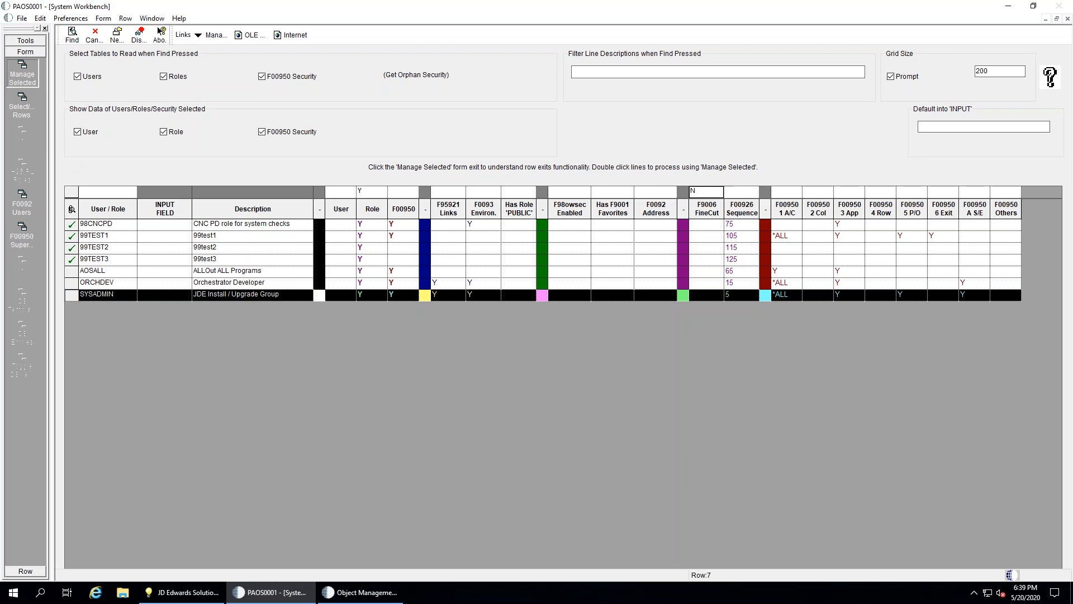
left_click(73, 34)
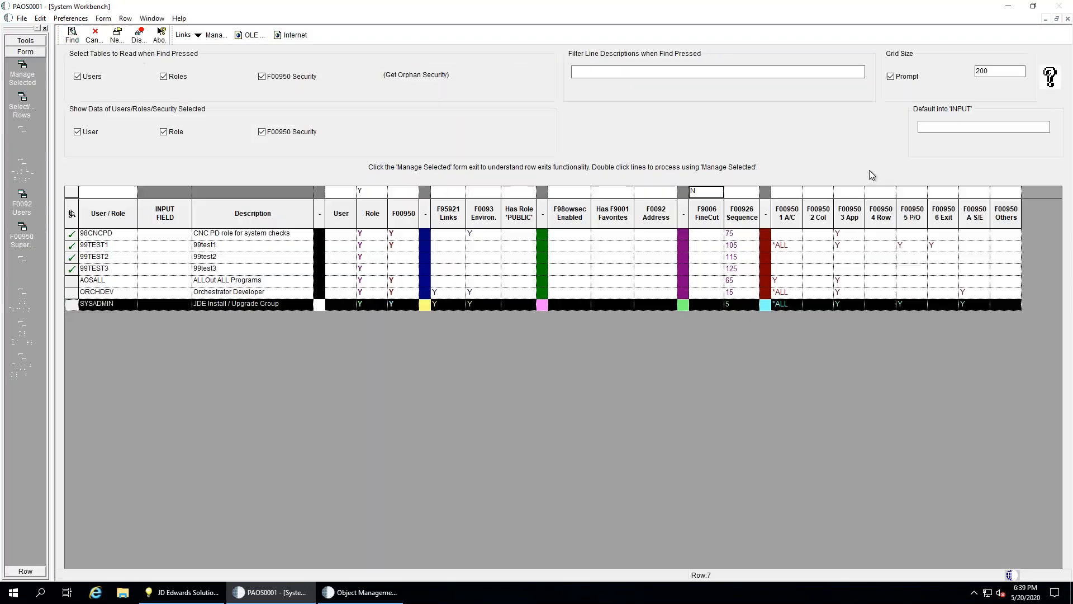
Set every row's INPUT FIELD to 777 and open Update Selected Lines
type("777")
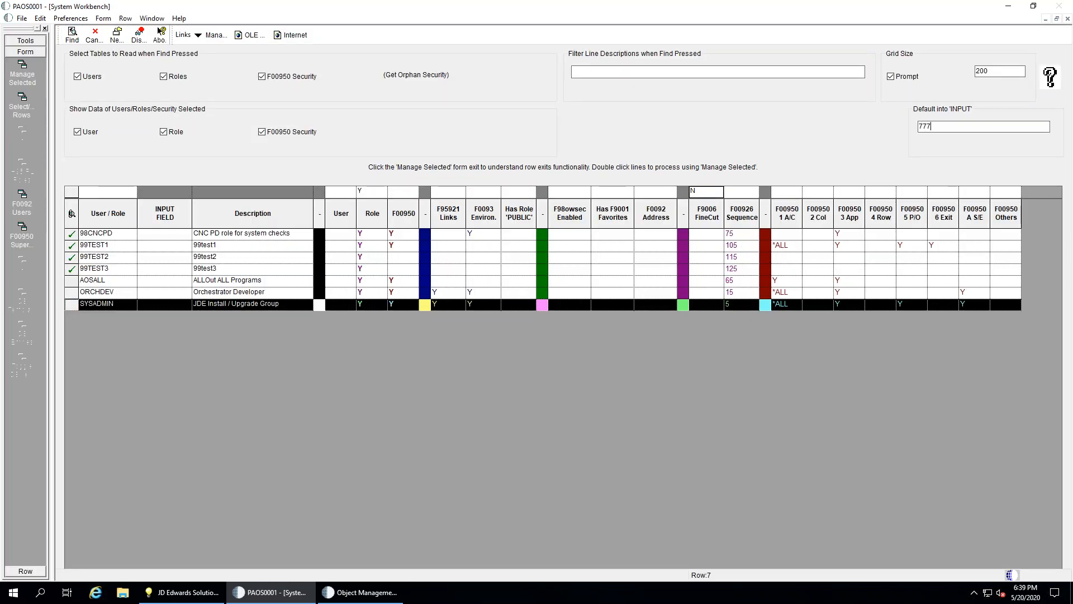
key("Tab")
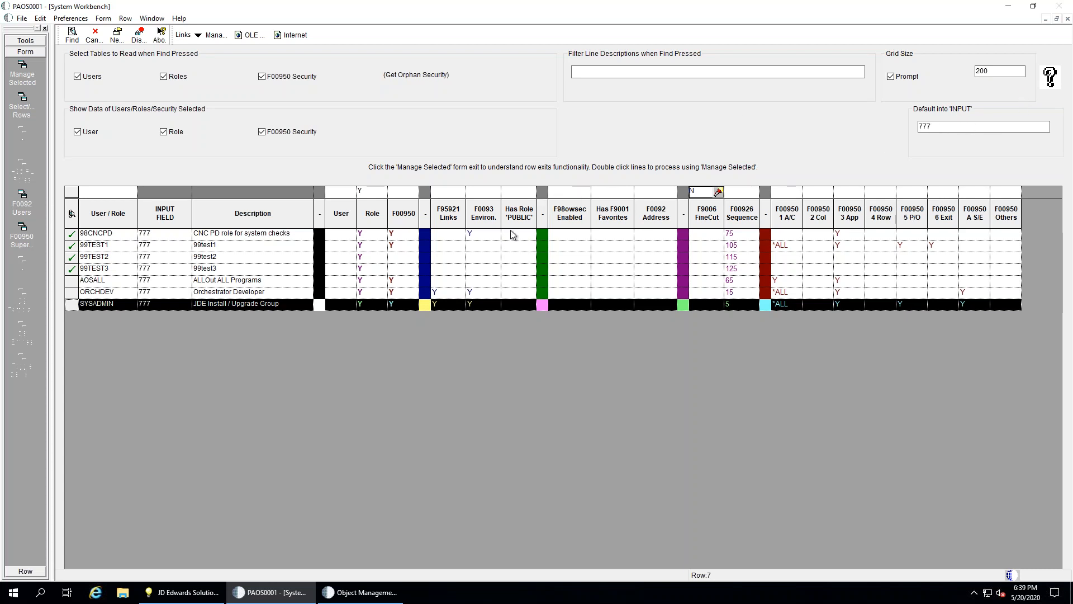
left_click(18, 68)
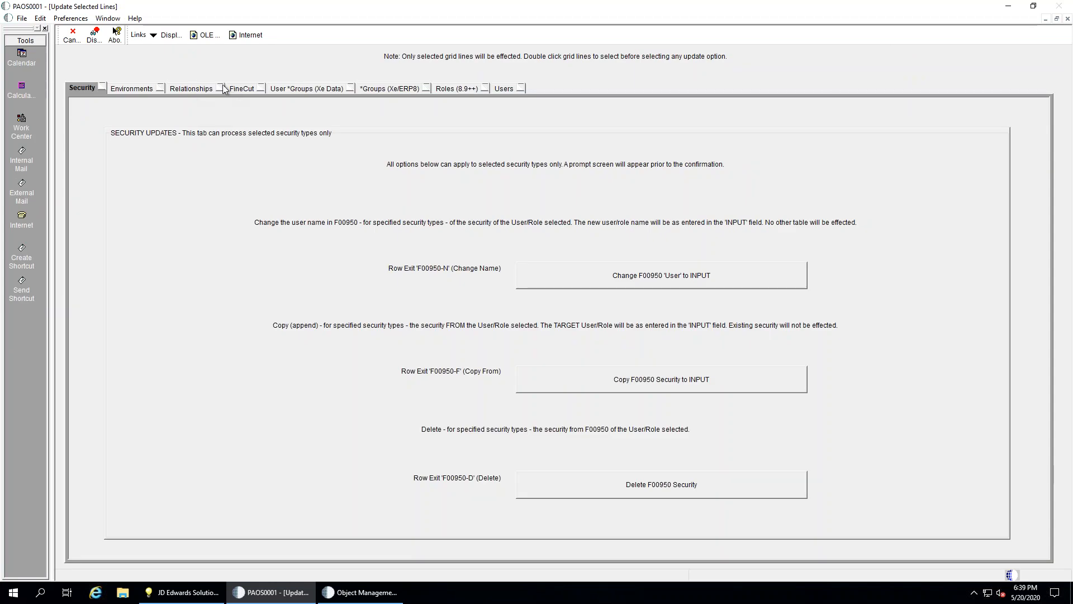
Show the FineCut menu filtering update options, then bring Solution Explorer forward
left_click(234, 88)
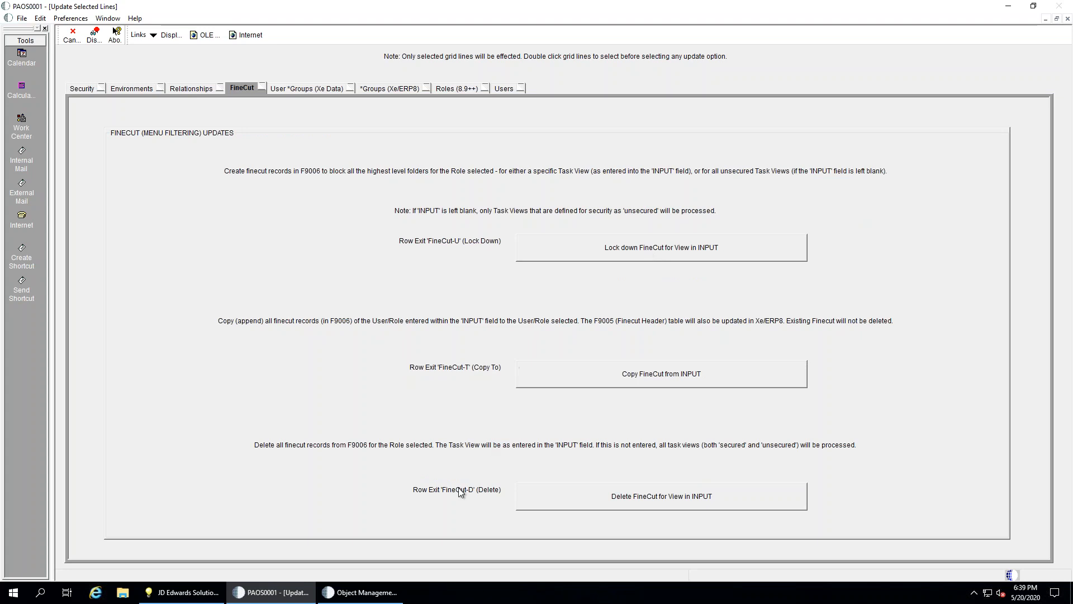
left_click(182, 593)
In Solution Explorer, turn on menu filtering and select the GSI Startout task view
left_click(75, 59)
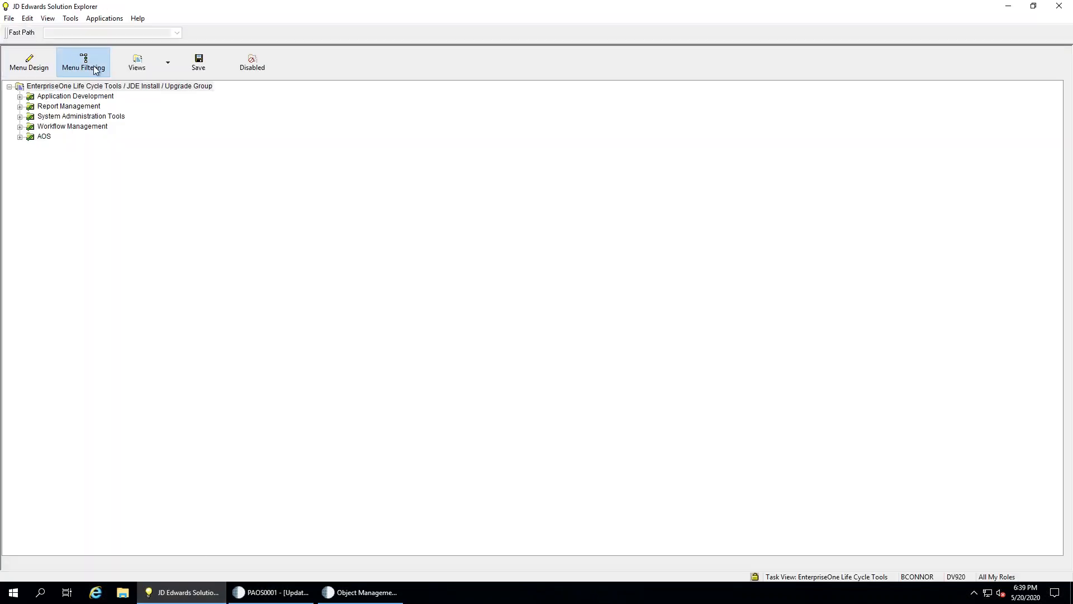
left_click(169, 60)
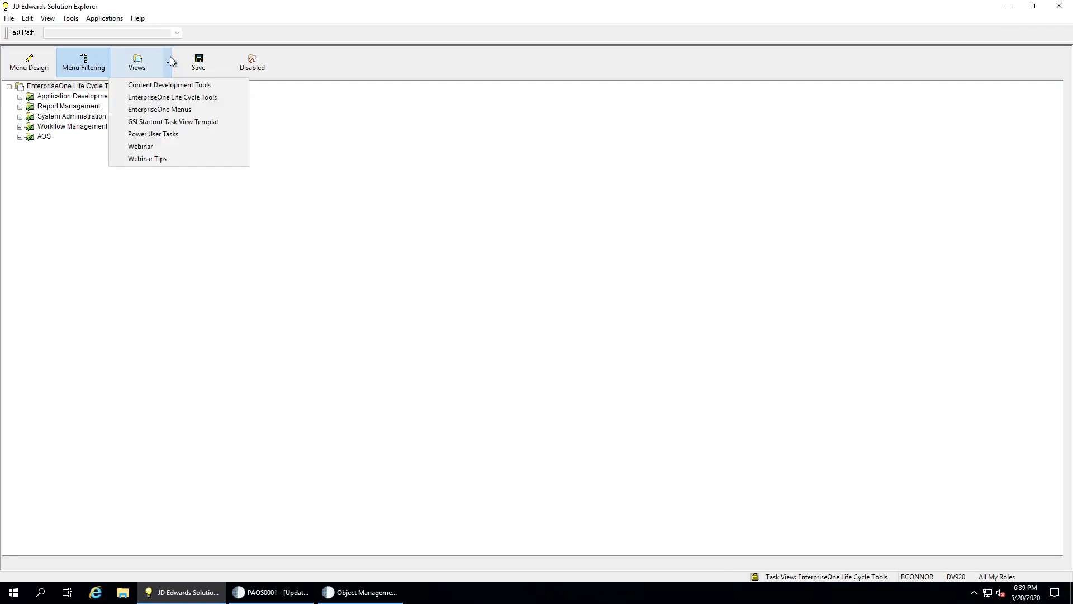
left_click(173, 123)
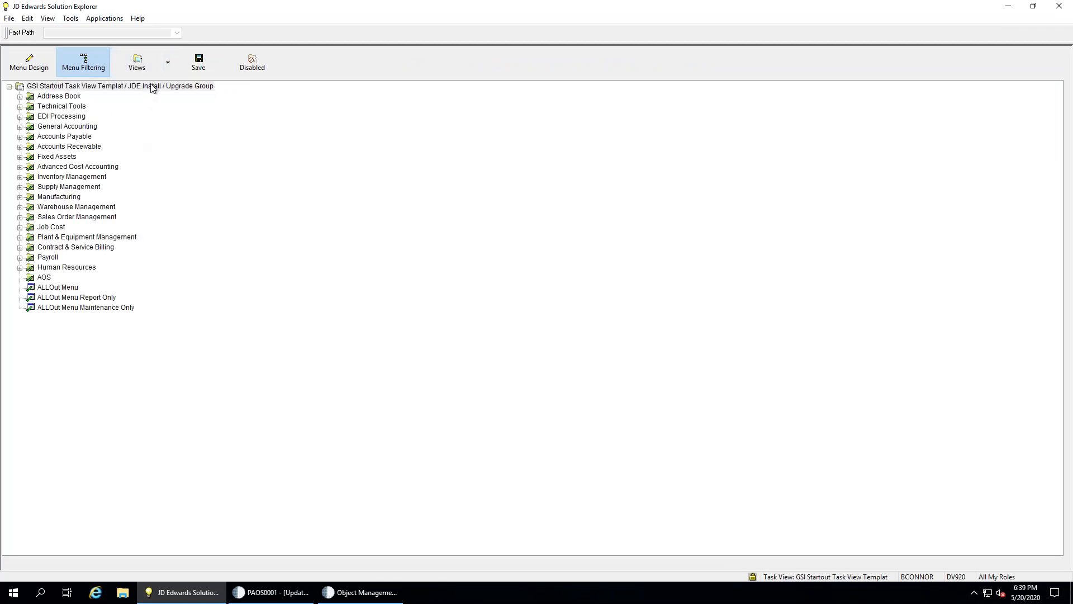
left_click(298, 599)
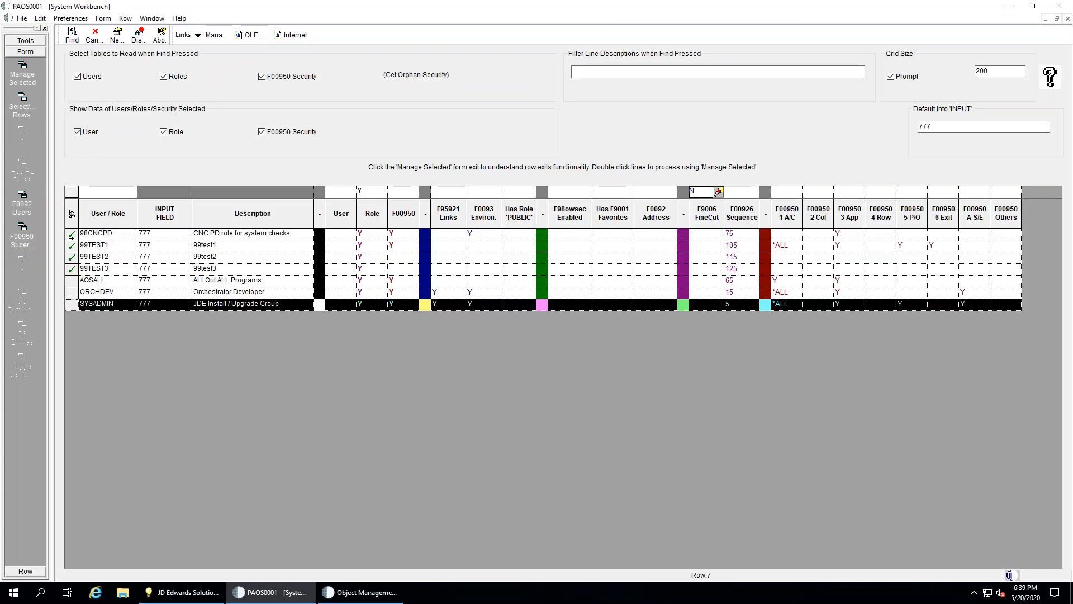
left_click(185, 593)
Filter the task view by role 98CNCPD using View By Role on the root
right_click(100, 87)
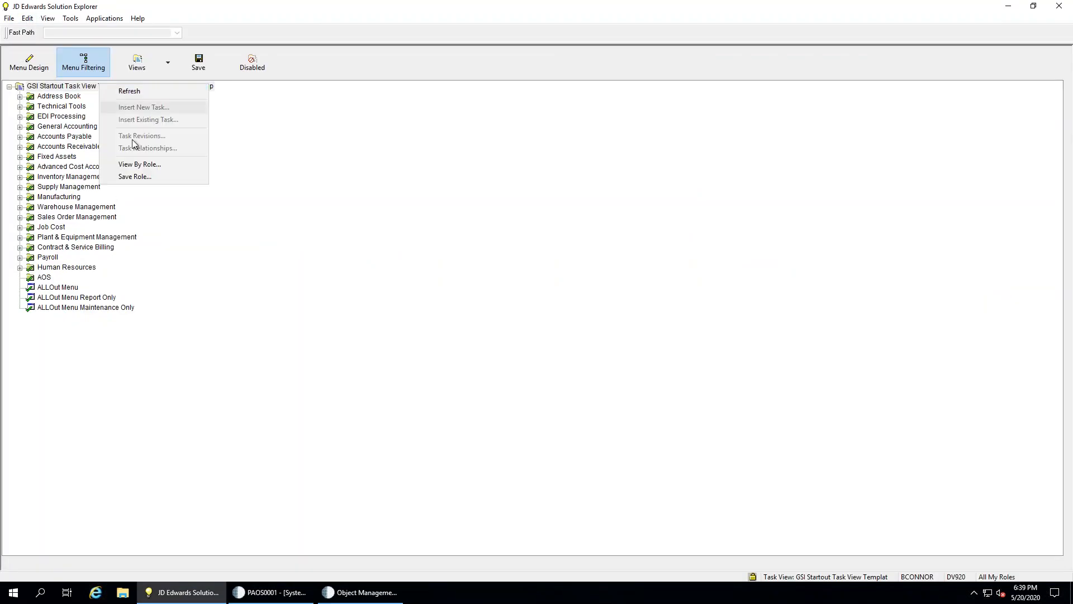
left_click(135, 177)
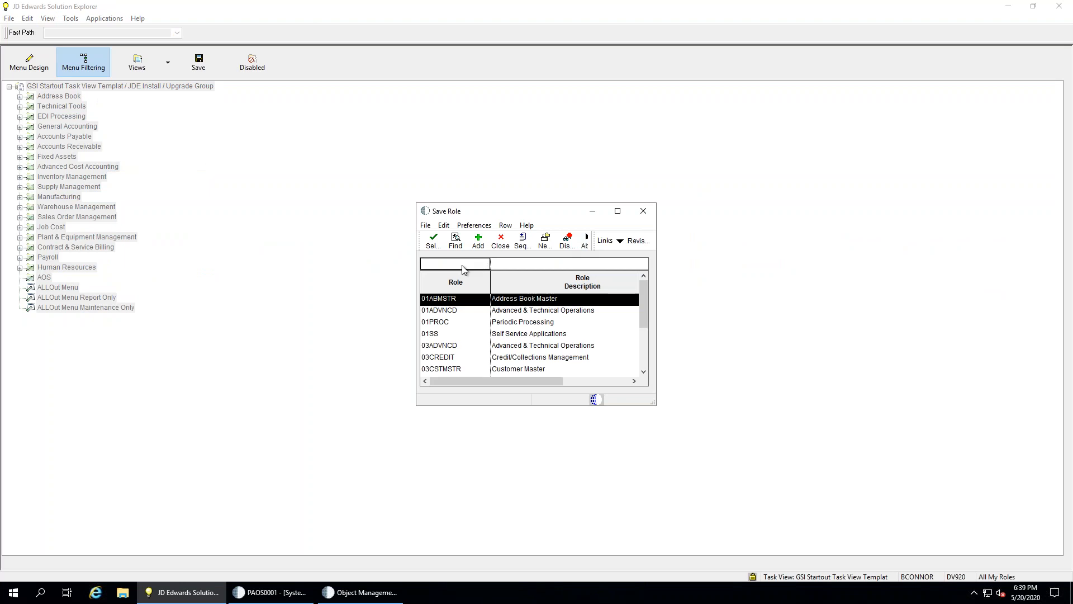
type("98CNCPD")
key("Return")
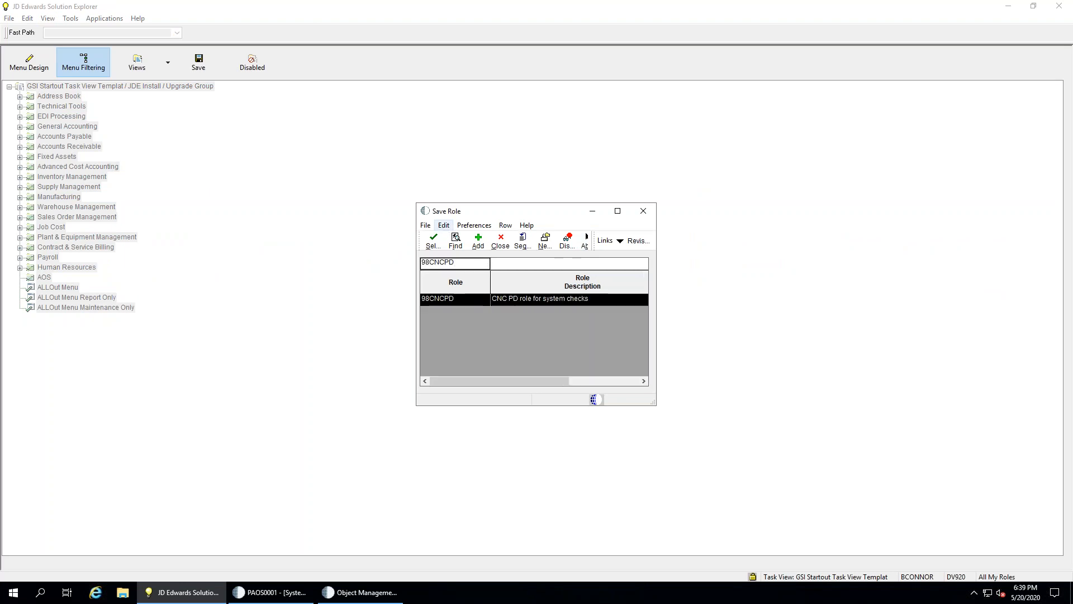
left_click(434, 240)
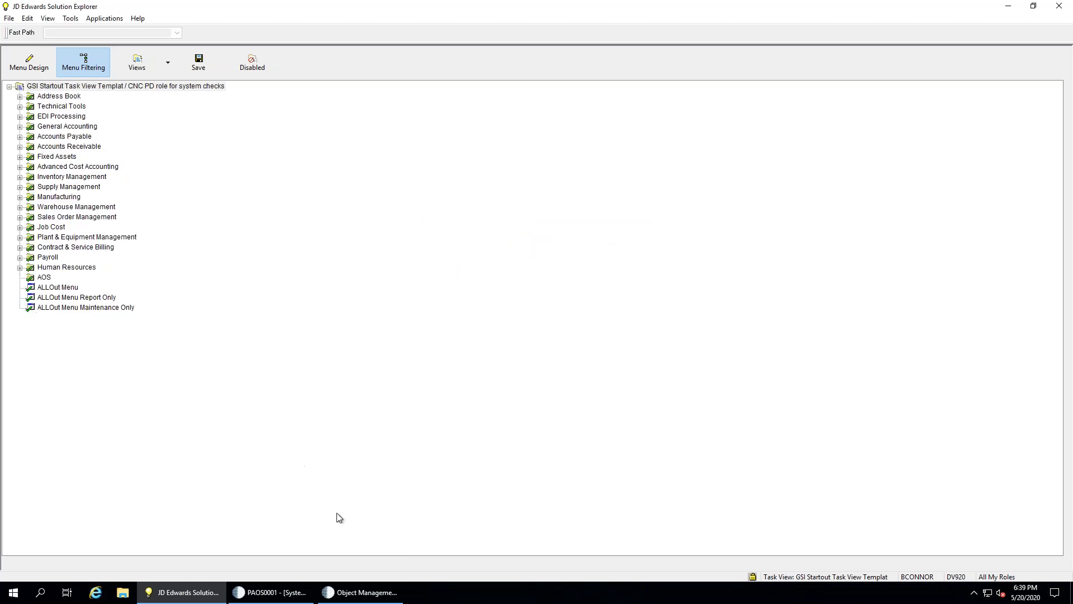
In the ALLOut update form, lock down FineCut for view 777 and confirm the database update
left_click(277, 593)
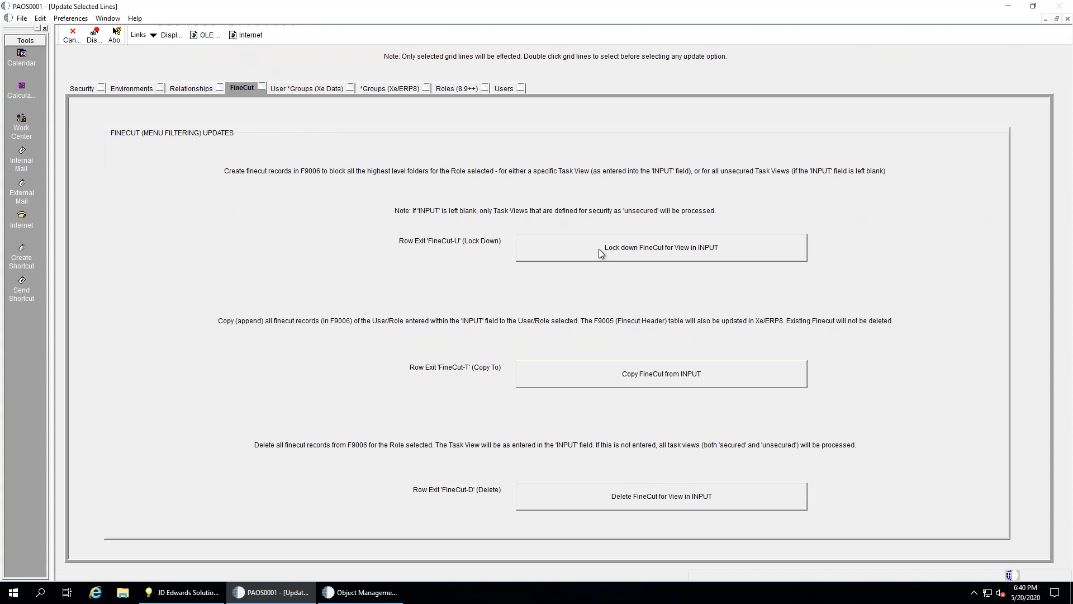
left_click(599, 249)
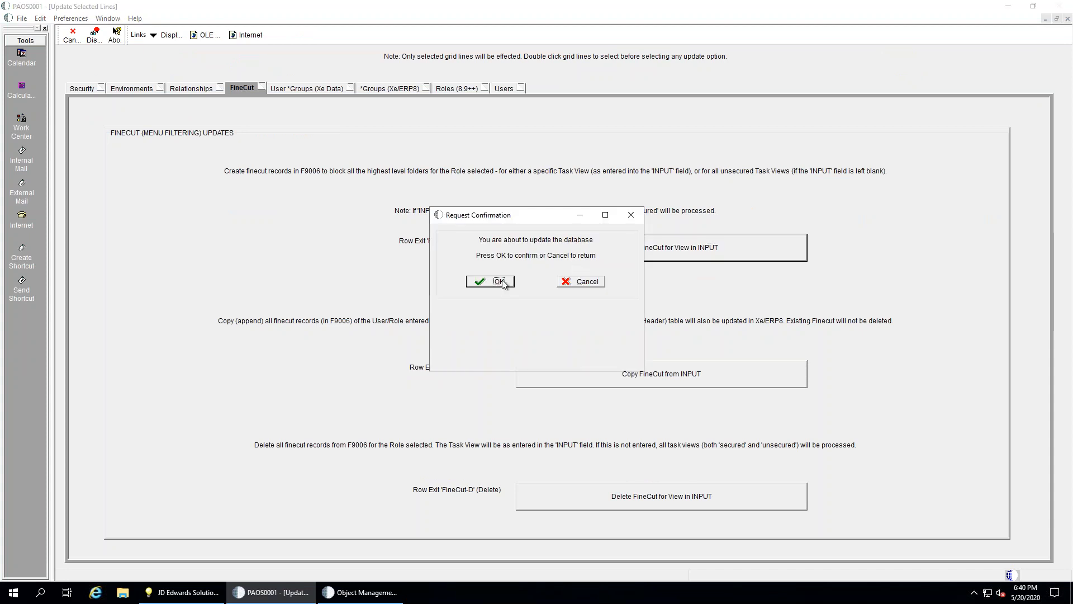
left_click(501, 282)
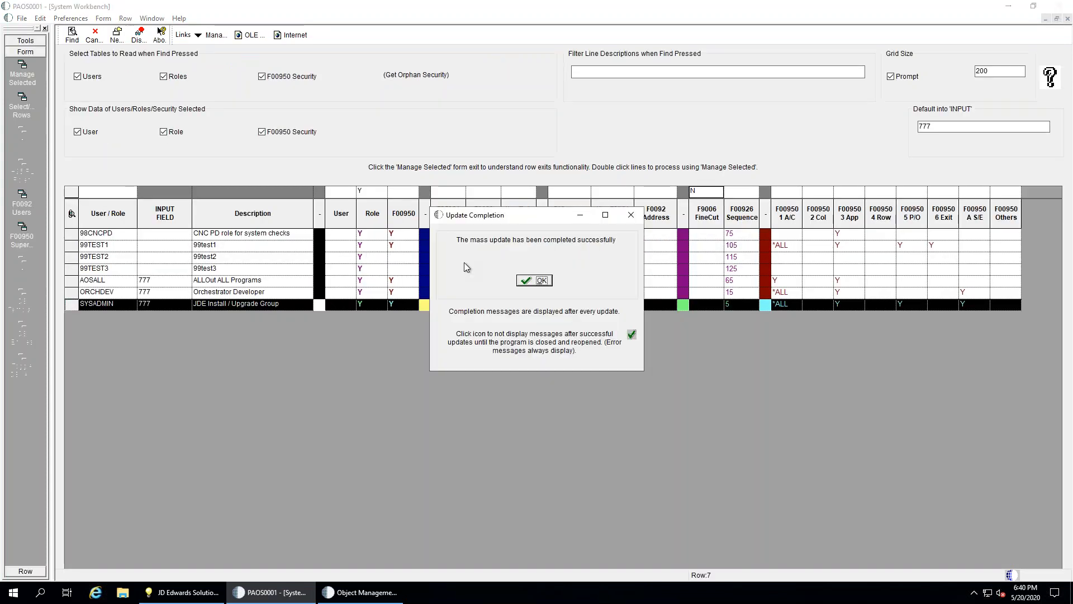
left_click(530, 281)
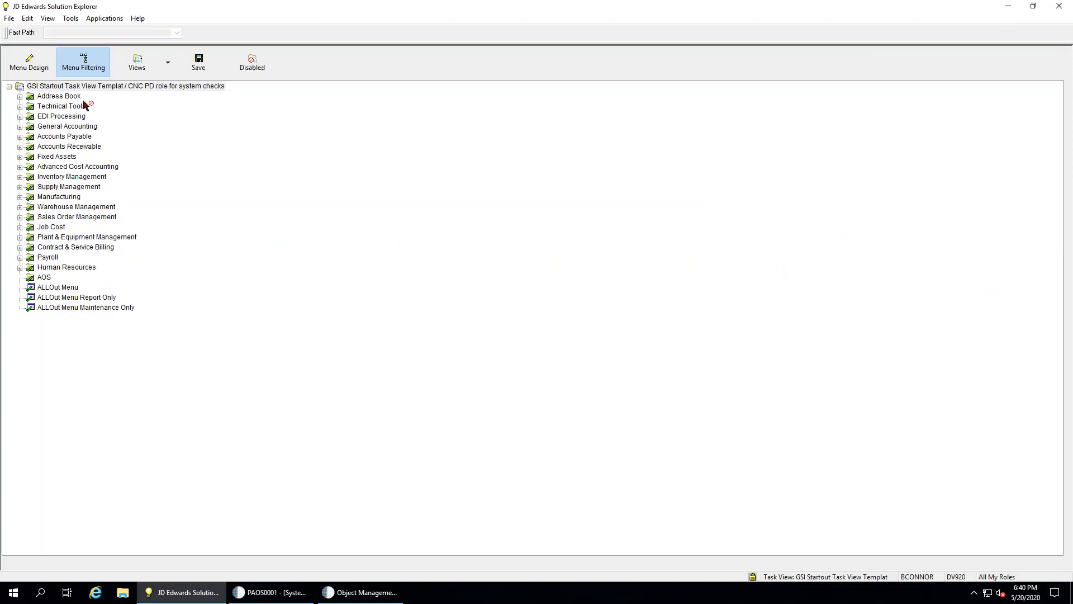
Refresh the role's menu tree to apply the FineCut lockdown, then return to Object Management Workbench
right_click(92, 85)
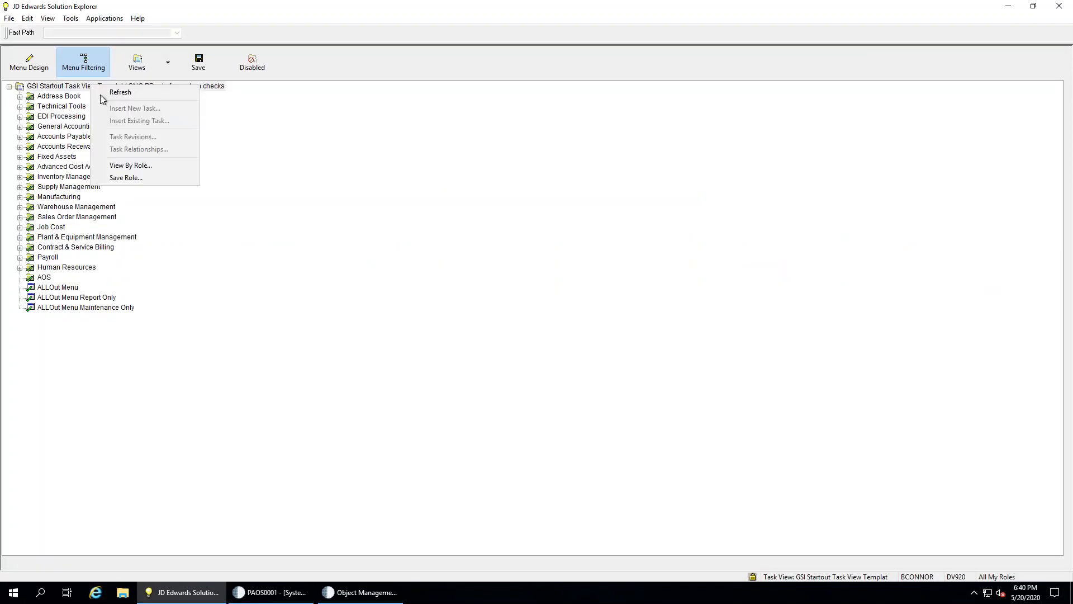
left_click(118, 93)
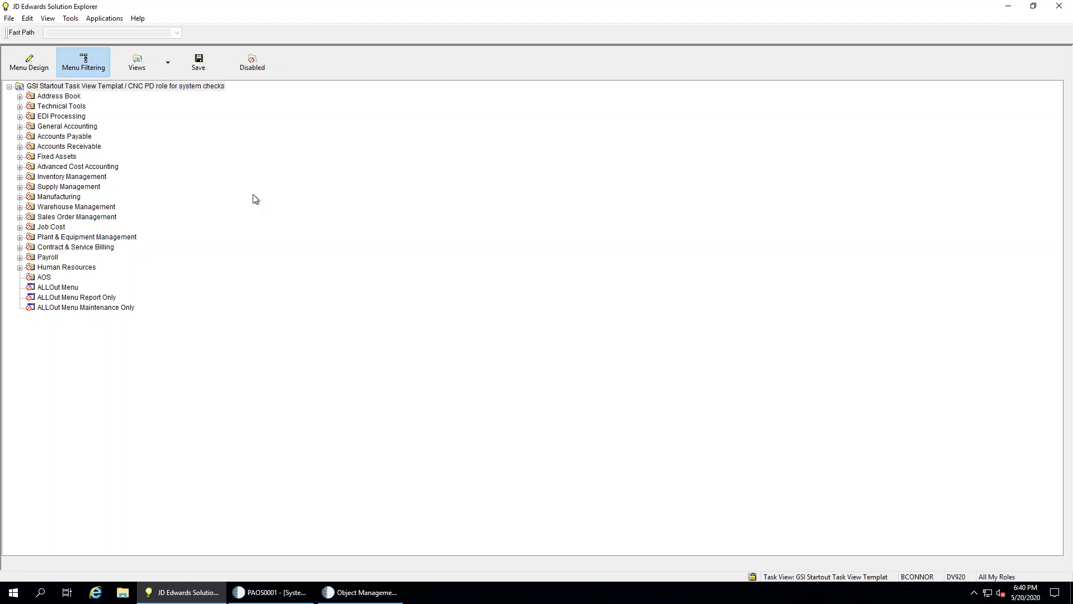
left_click(372, 597)
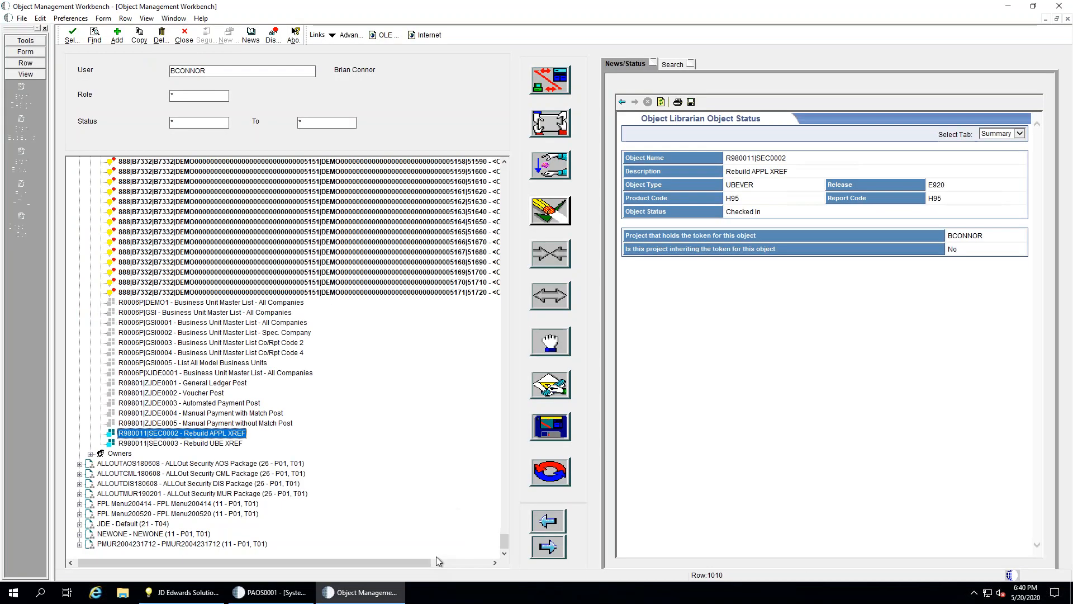
In PAOS0001, view the Environments and Relationships tabs under Manage Selected, then cancel back to the grid
left_click(290, 597)
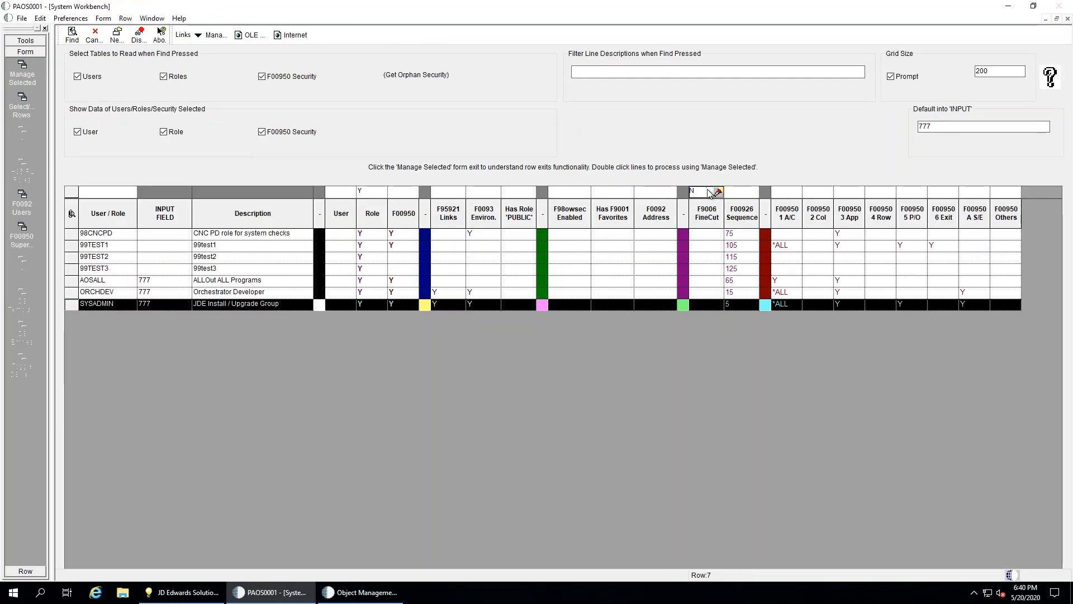
left_click(22, 75)
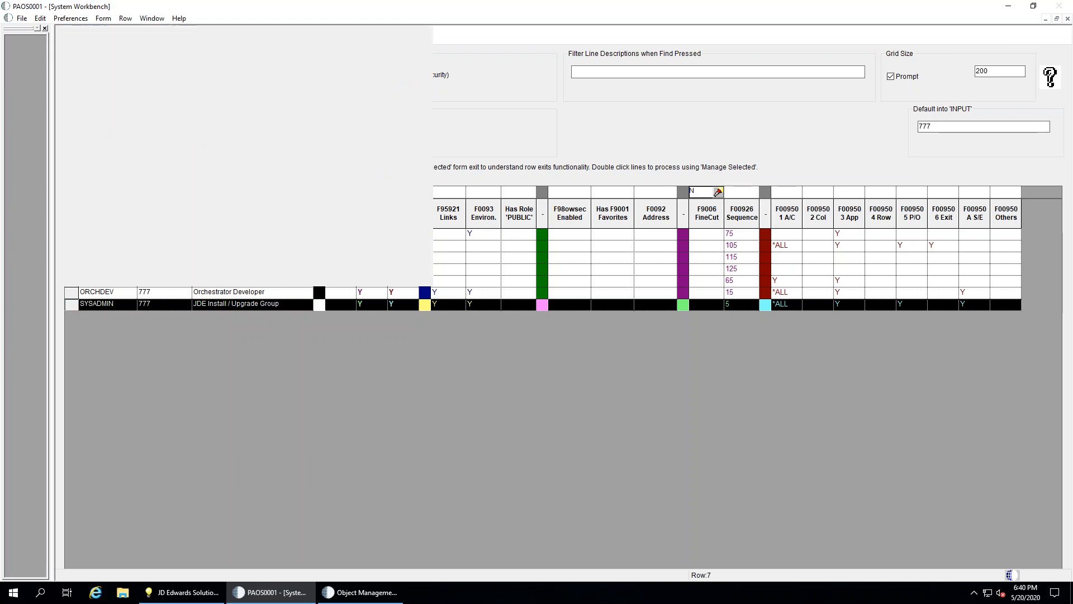
left_click(132, 89)
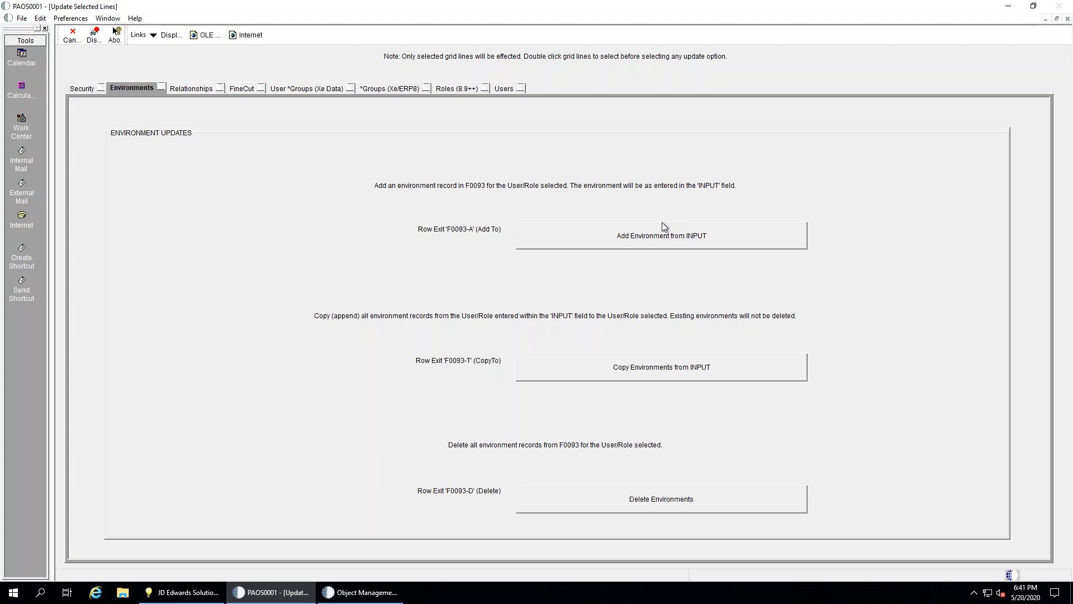
left_click(179, 89)
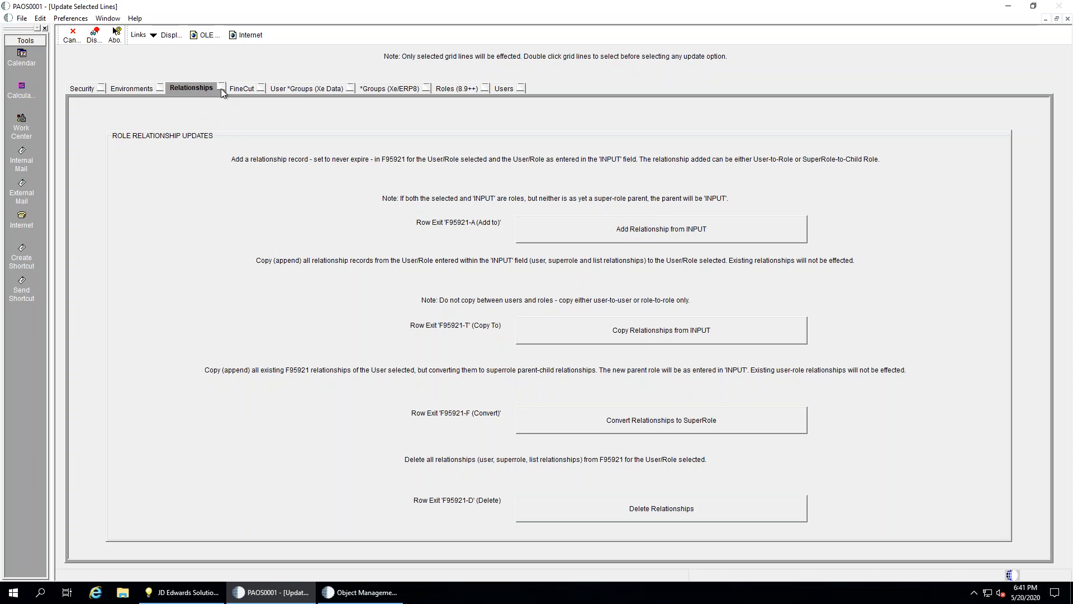
left_click(75, 34)
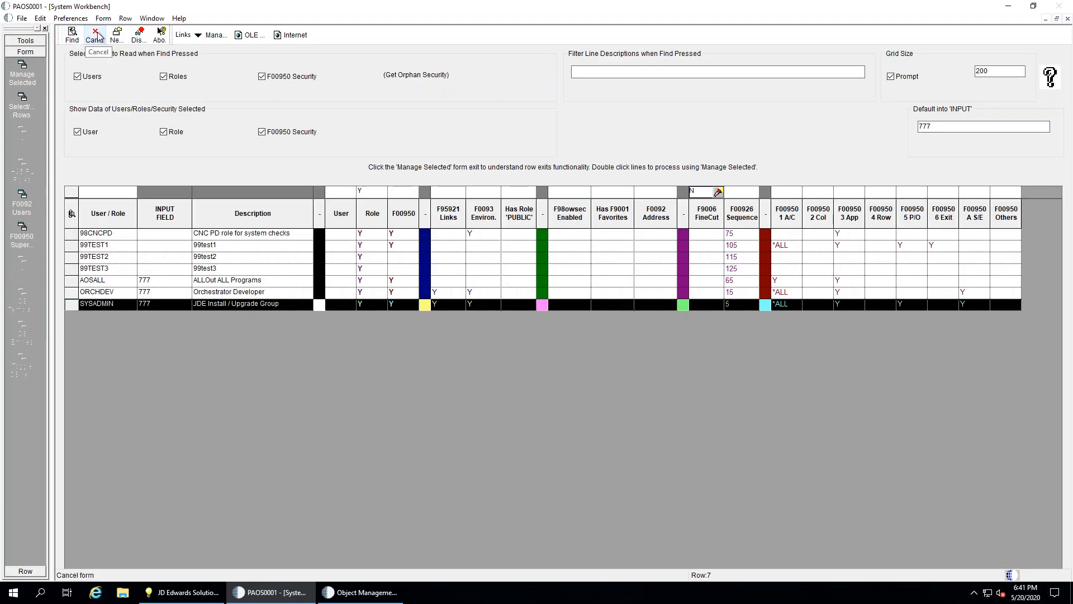
Cancel the System Workbench to return to the Users and Roles Restructuring tools in Project Tools
left_click(96, 35)
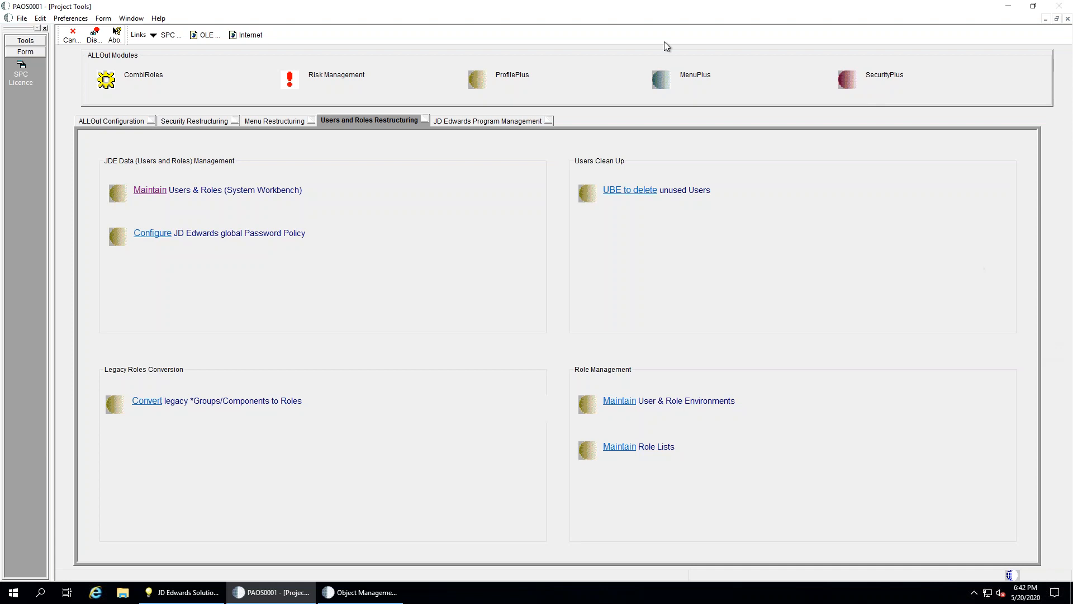
Go to Data Maintenance > Menu Management and open Maintain for Menu Filtering & Security (3WM)
left_click(72, 35)
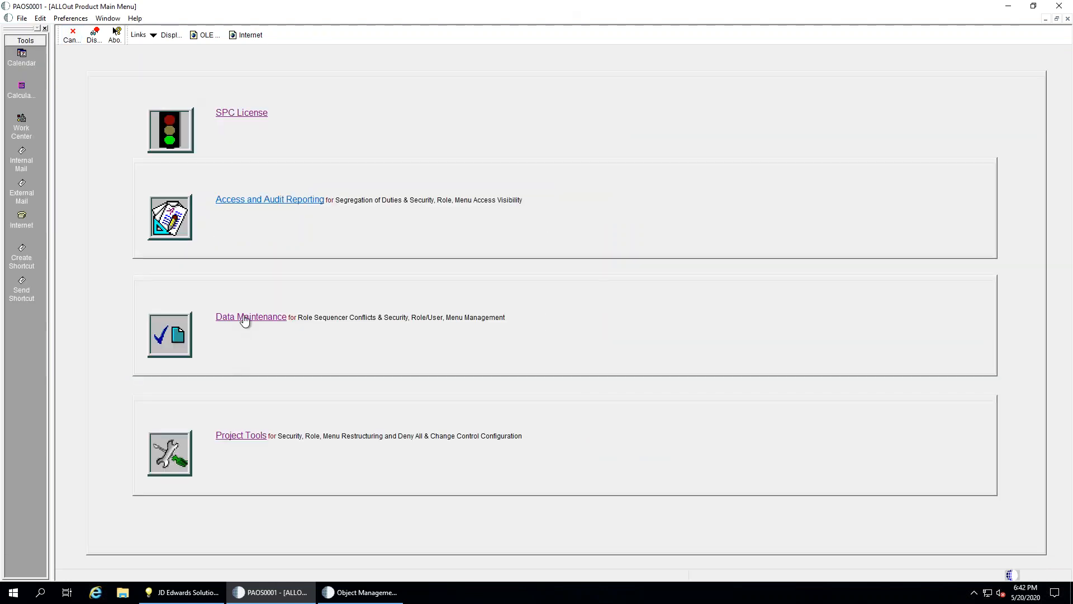
left_click(245, 318)
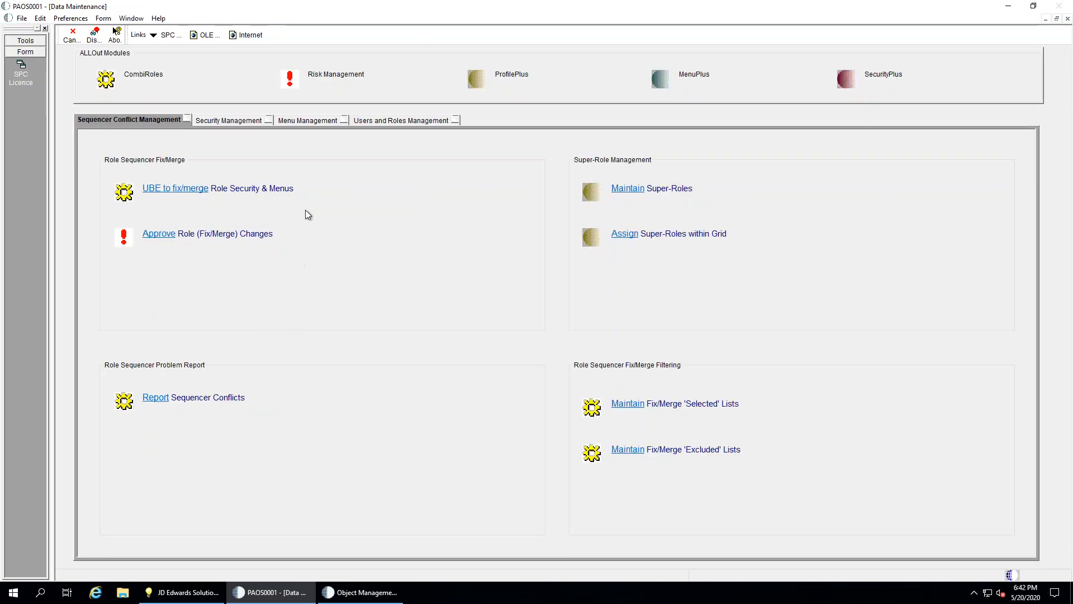
left_click(308, 118)
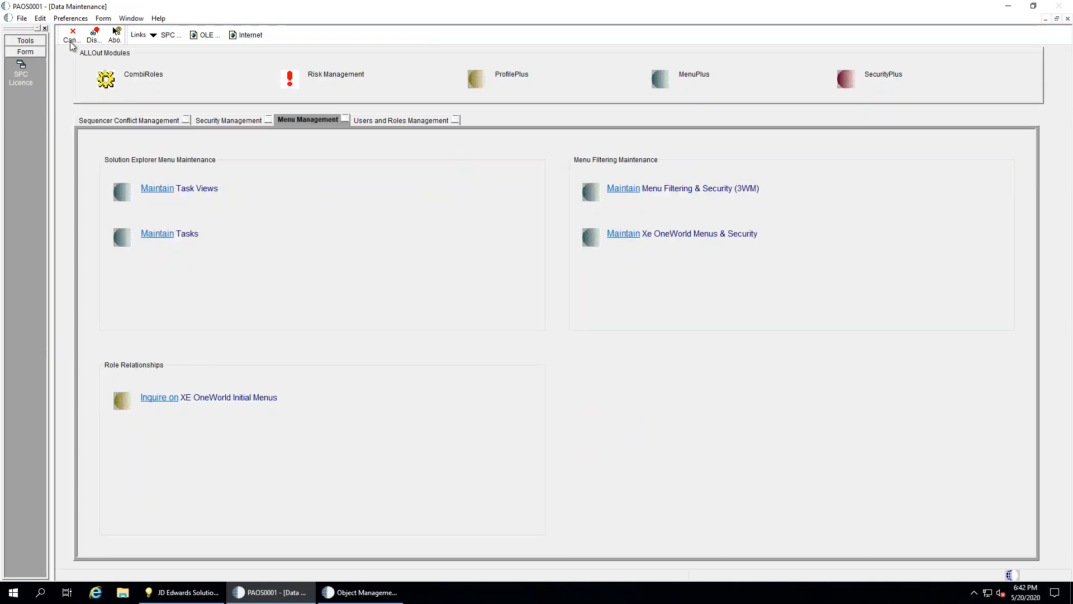
left_click(621, 192)
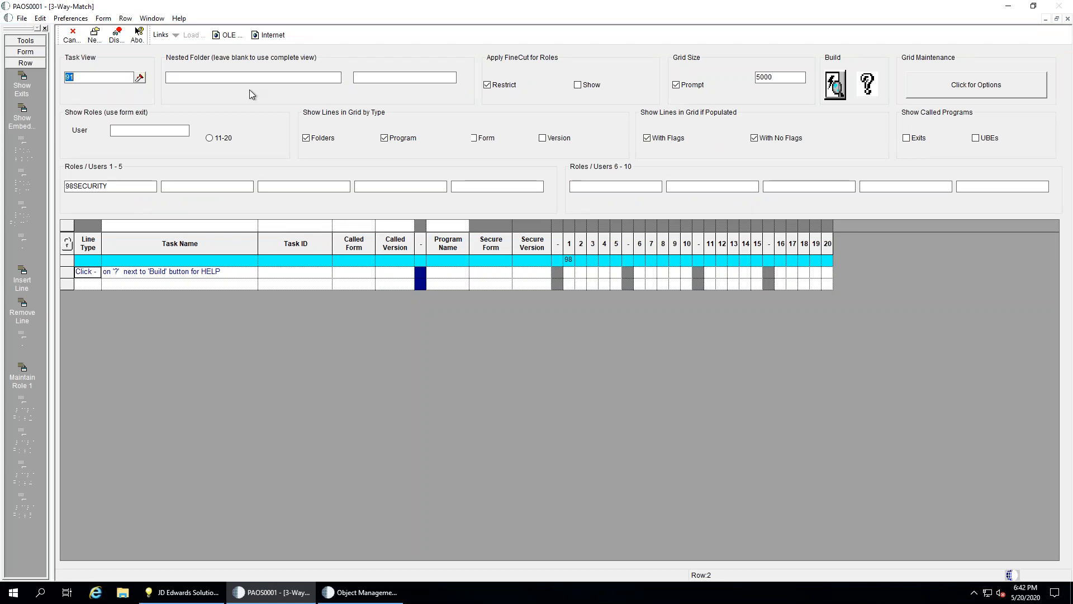
Enter the user ID and load that user's roles with Form > Load Roles for User
left_click(165, 130)
type("DDUCK")
key("Tab")
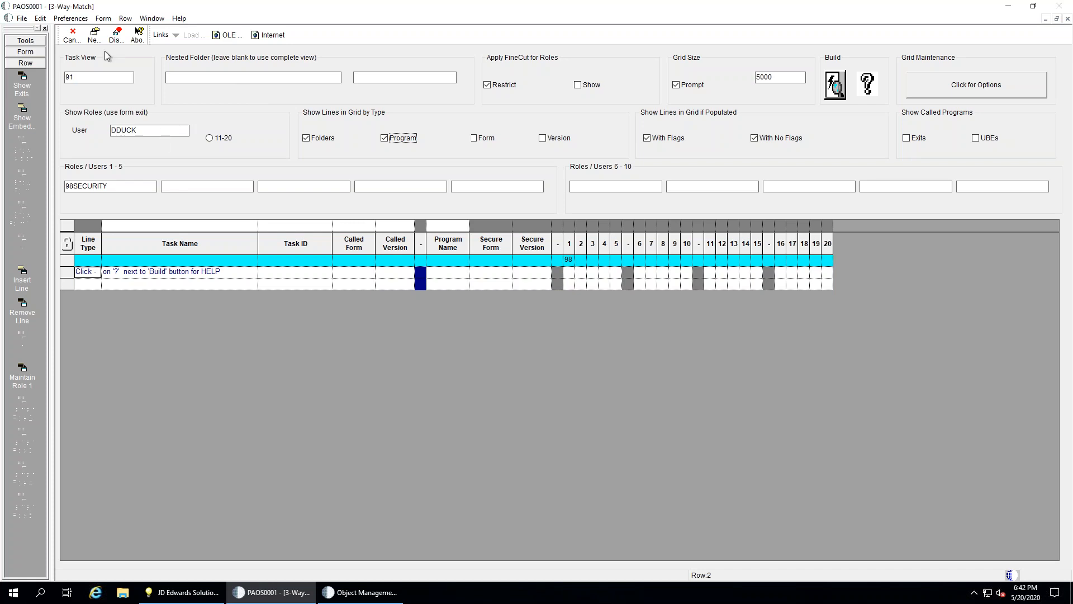
left_click(107, 23)
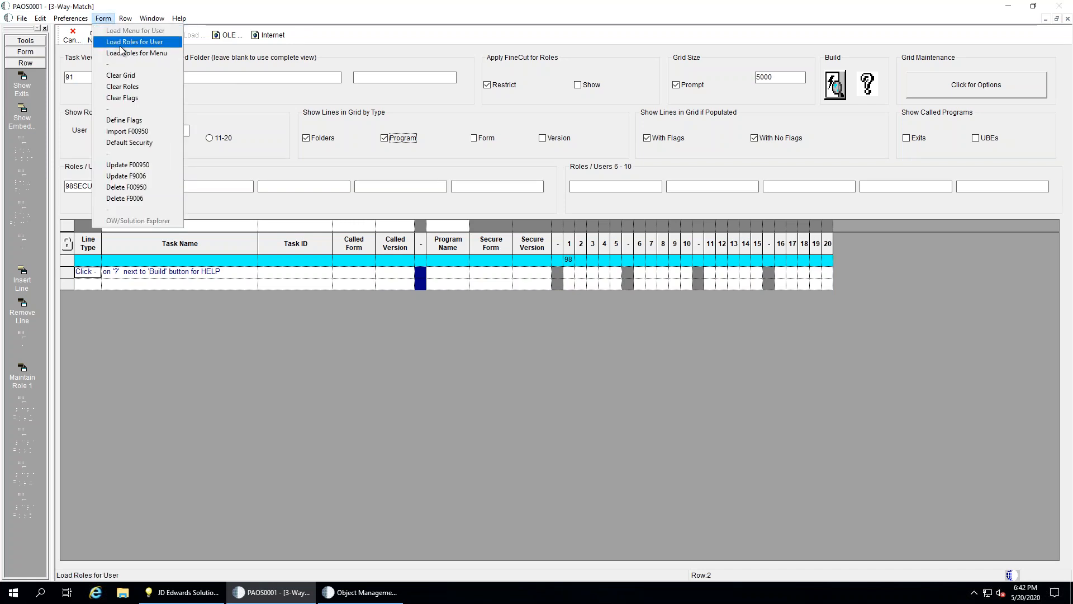
left_click(122, 42)
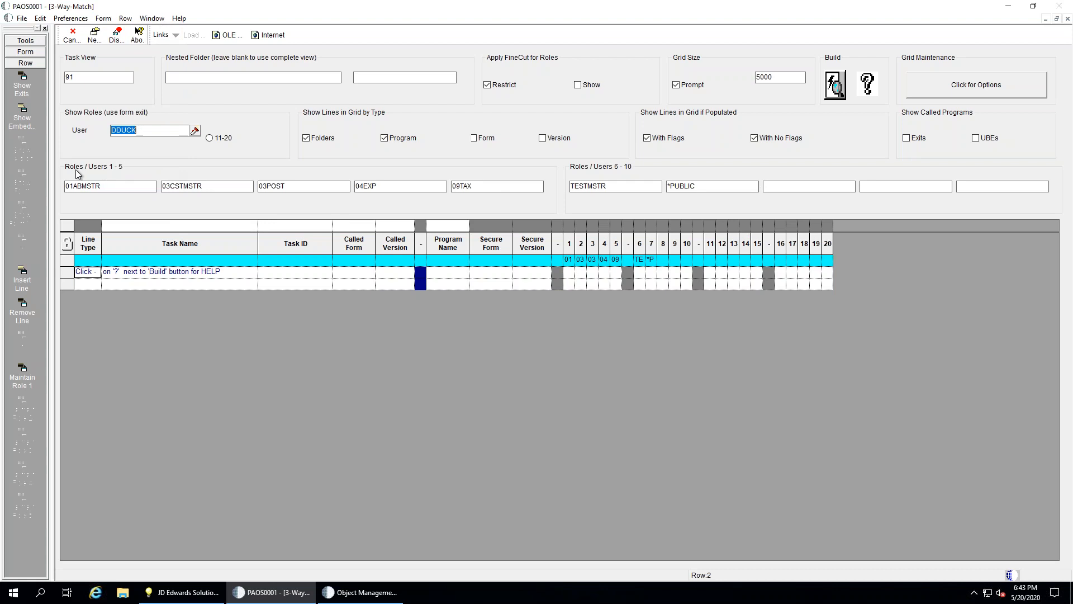
Review the 03CSTMSTR and TESTMSTR roles, set FineCut to Show instead of Restrict, and build
left_click(206, 187)
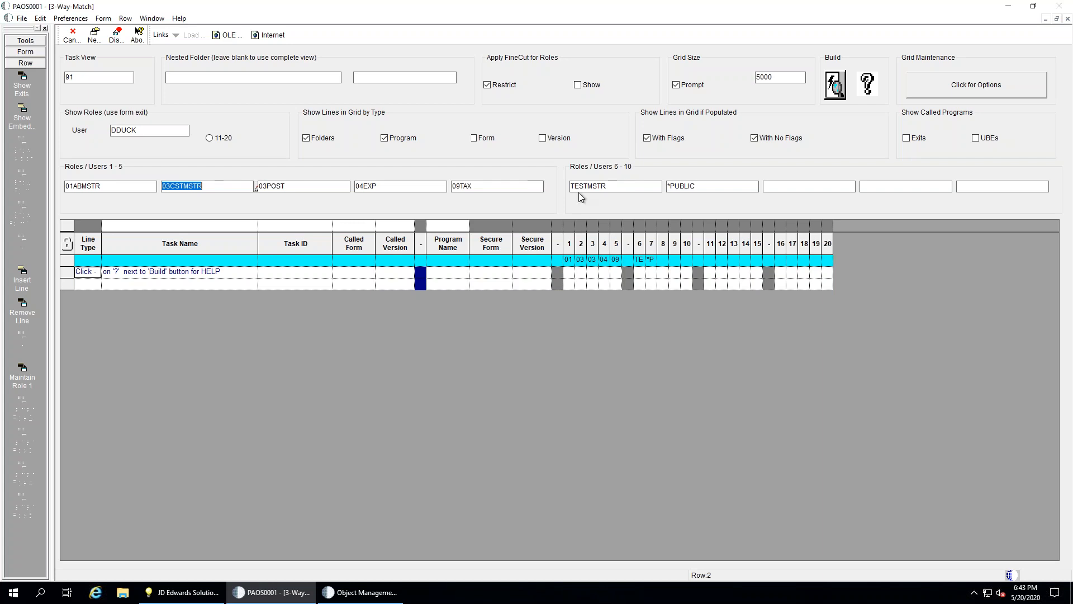
left_click(618, 187)
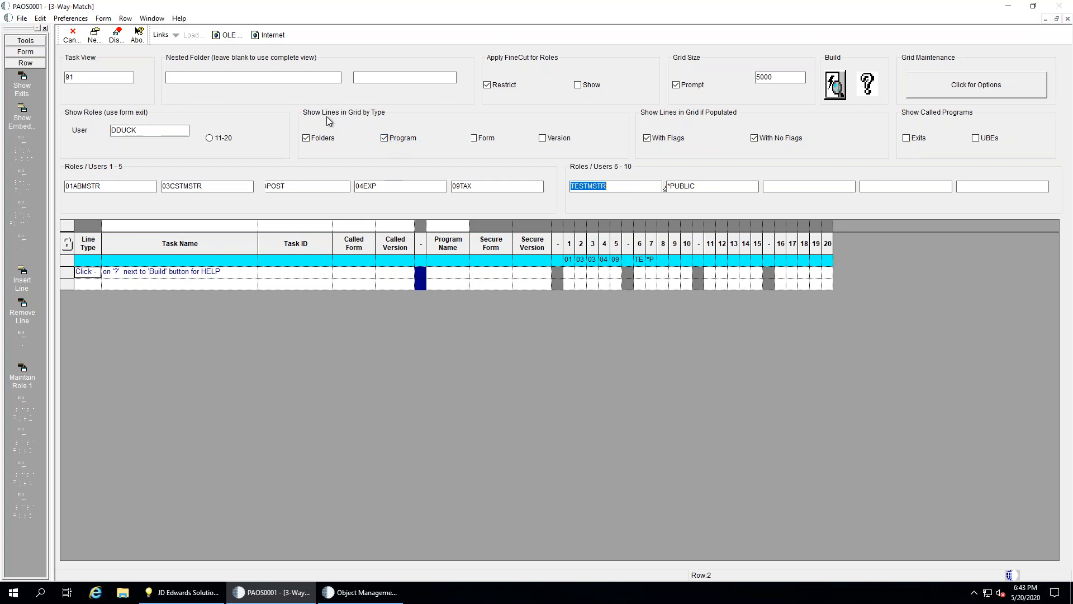
left_click(585, 87)
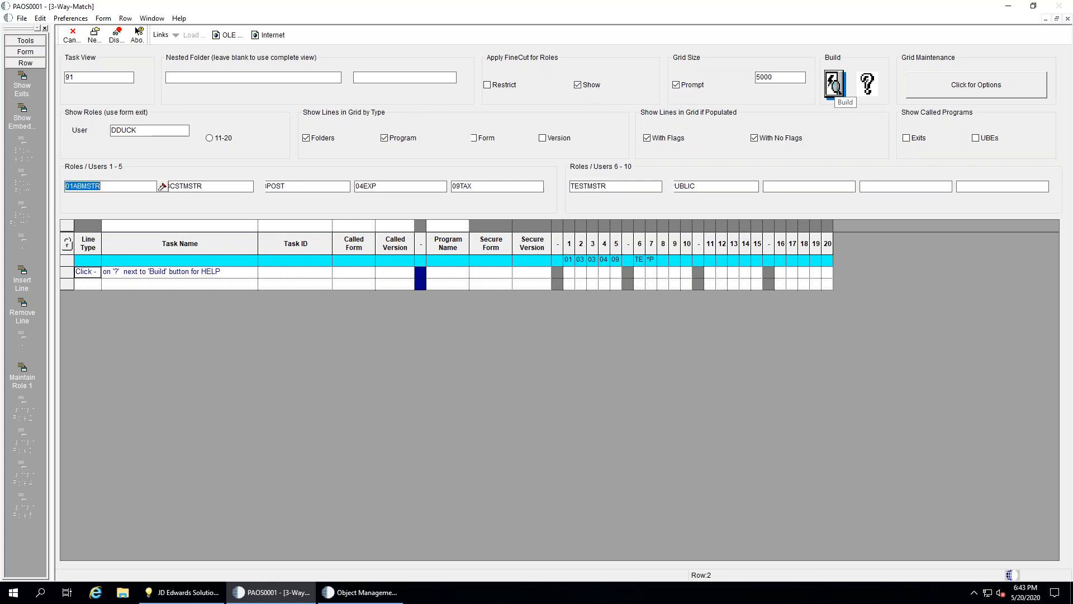
left_click(835, 86)
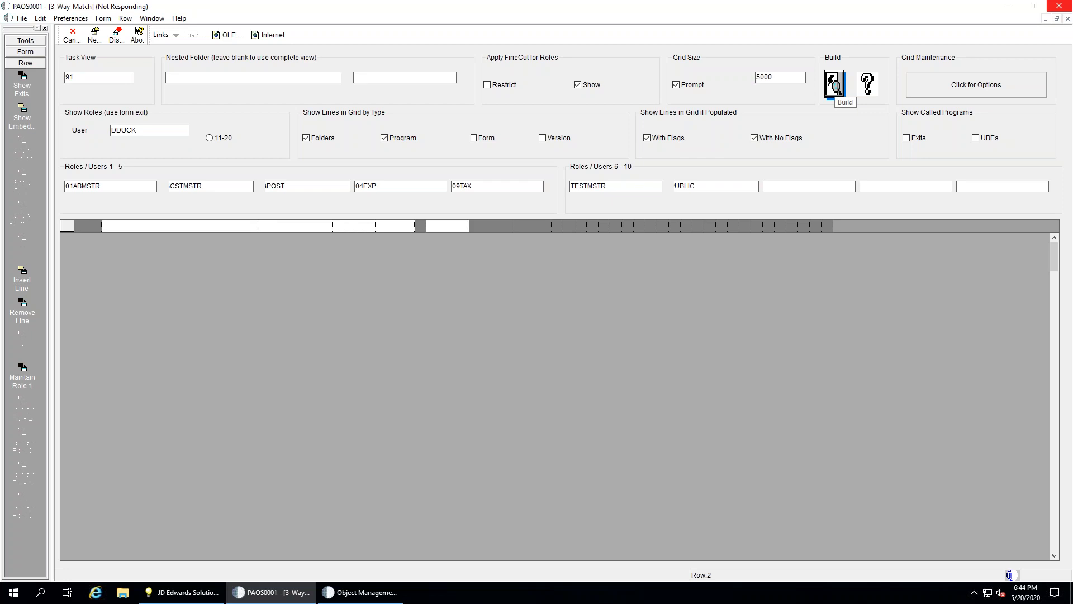
Launch paos0001 from Fast Path and open Assign Roles within Grid under Users and Roles Management
left_click(192, 592)
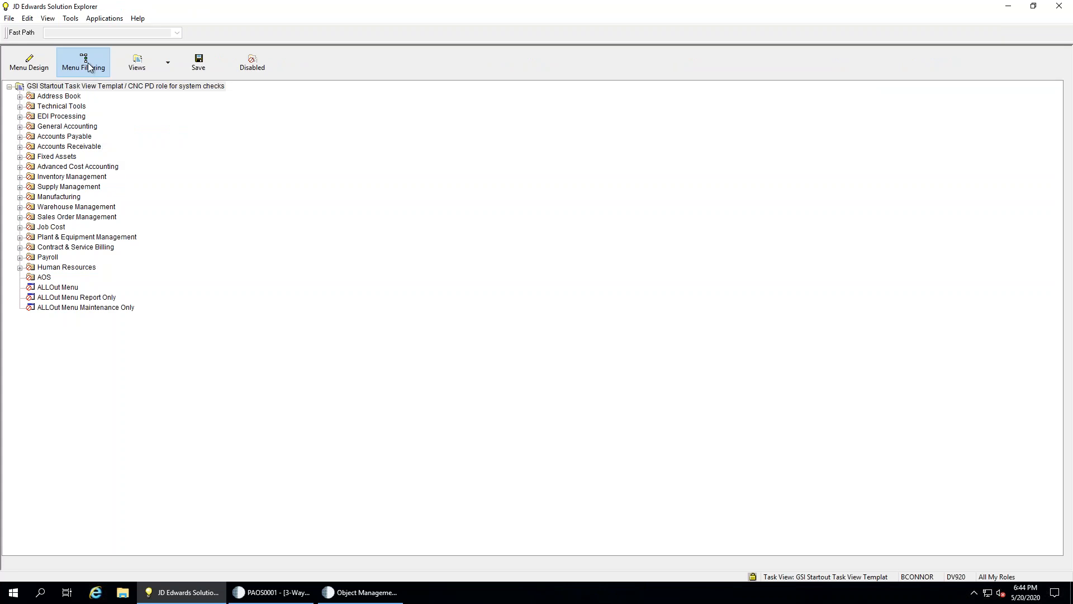
type("paos0001")
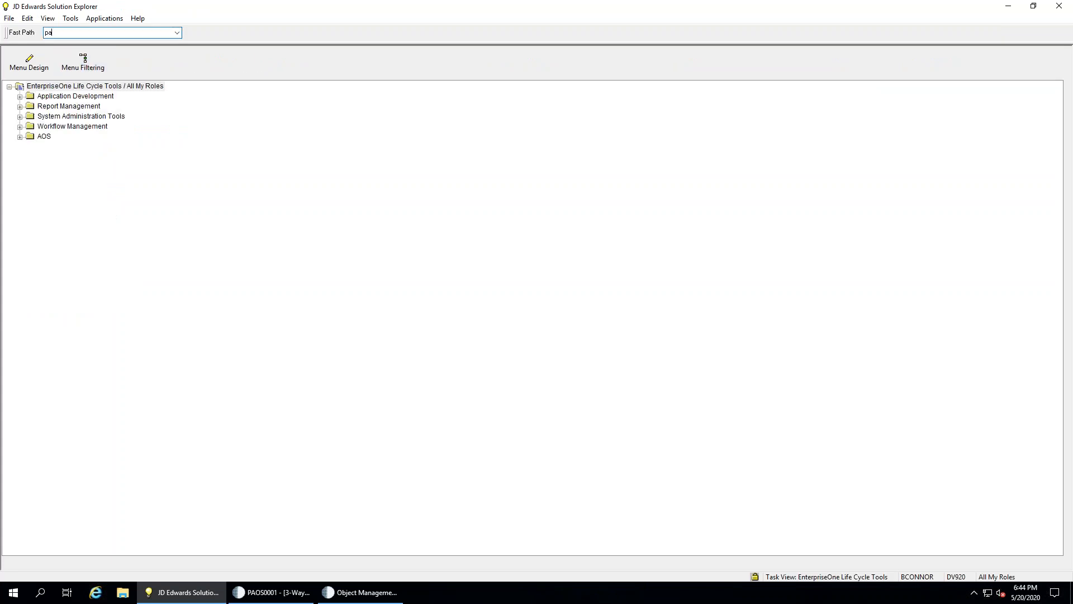
key("Return")
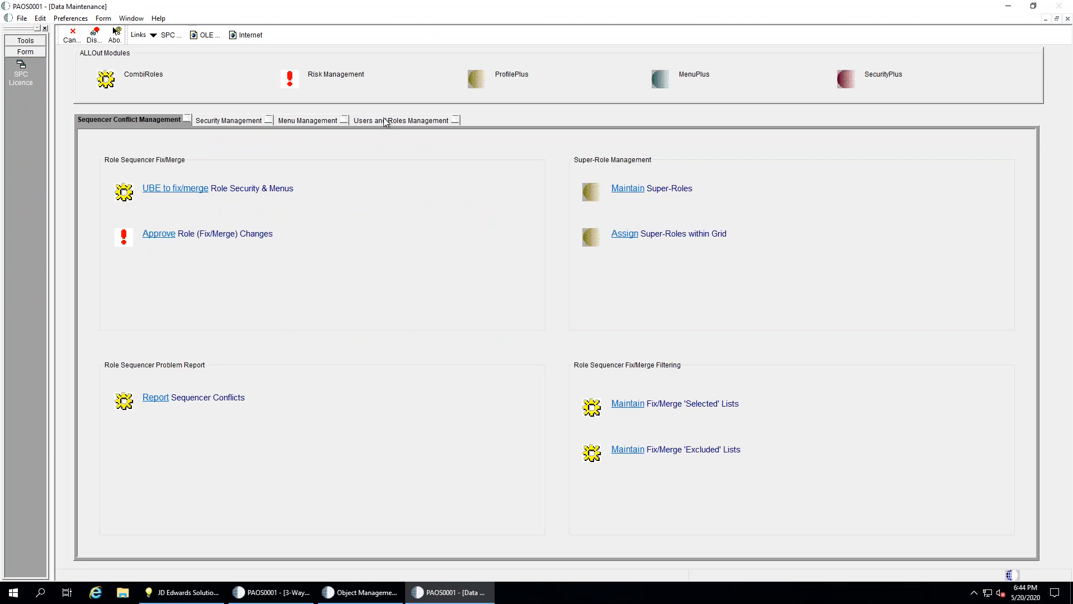
left_click(388, 120)
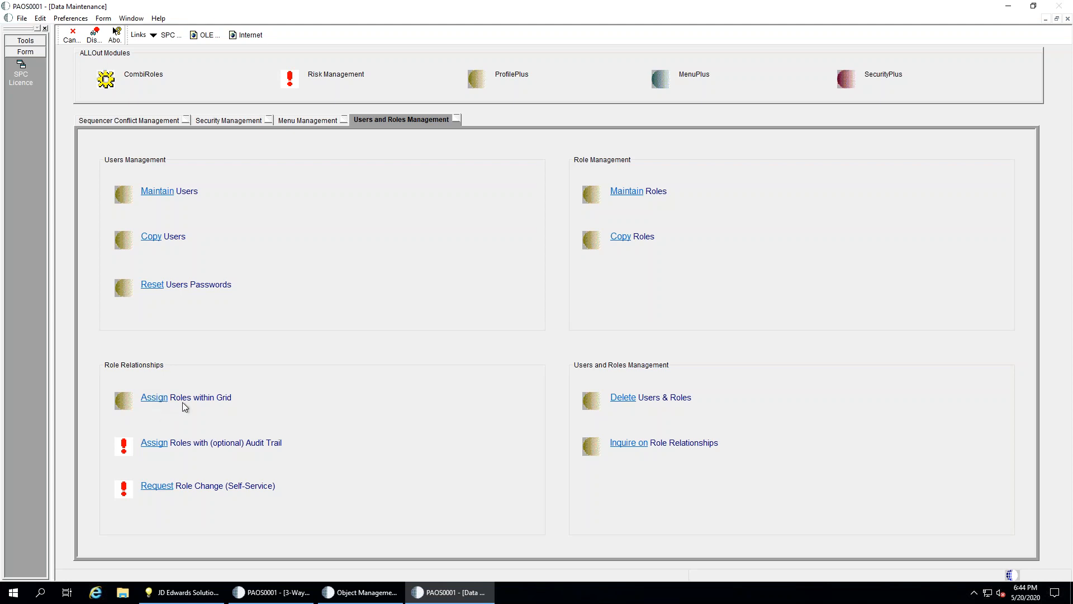
left_click(158, 398)
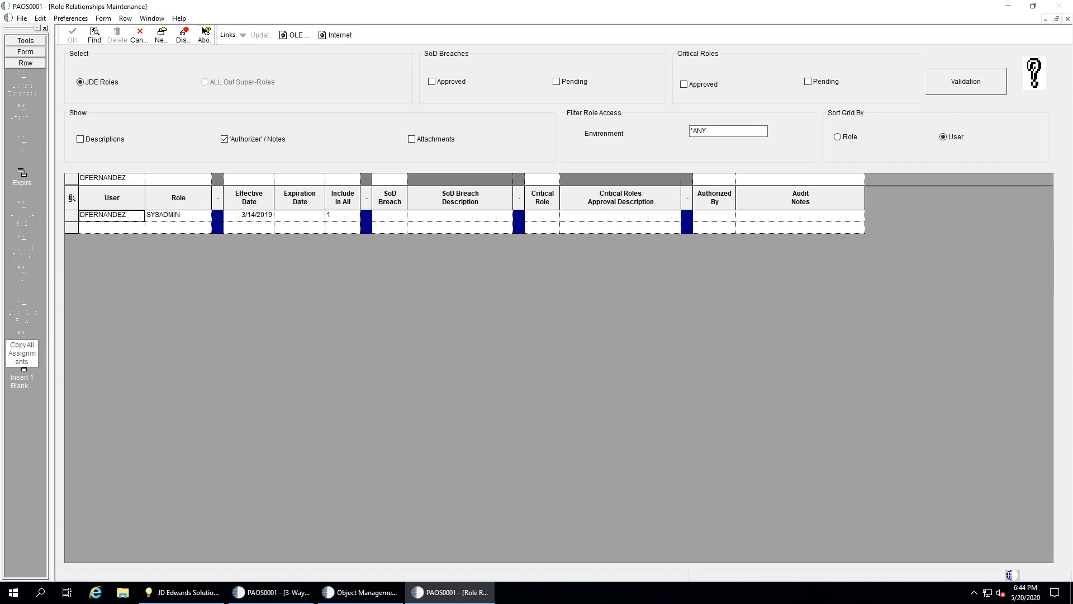
Clear the User filter and run Find to list all role relationships
left_click(115, 179)
key("ctrl+a")
key("Delete")
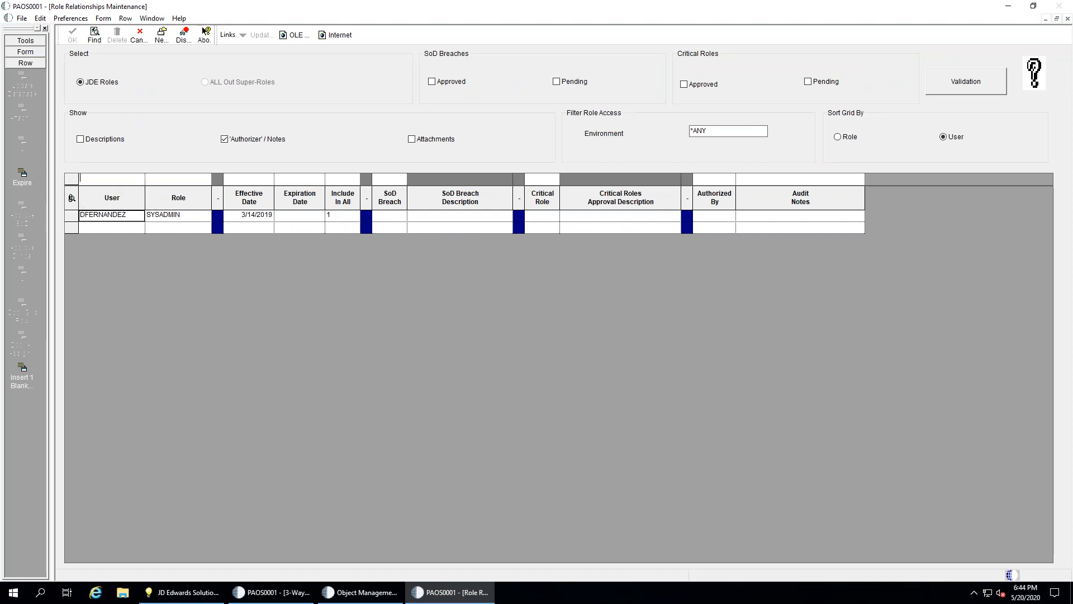
left_click(94, 34)
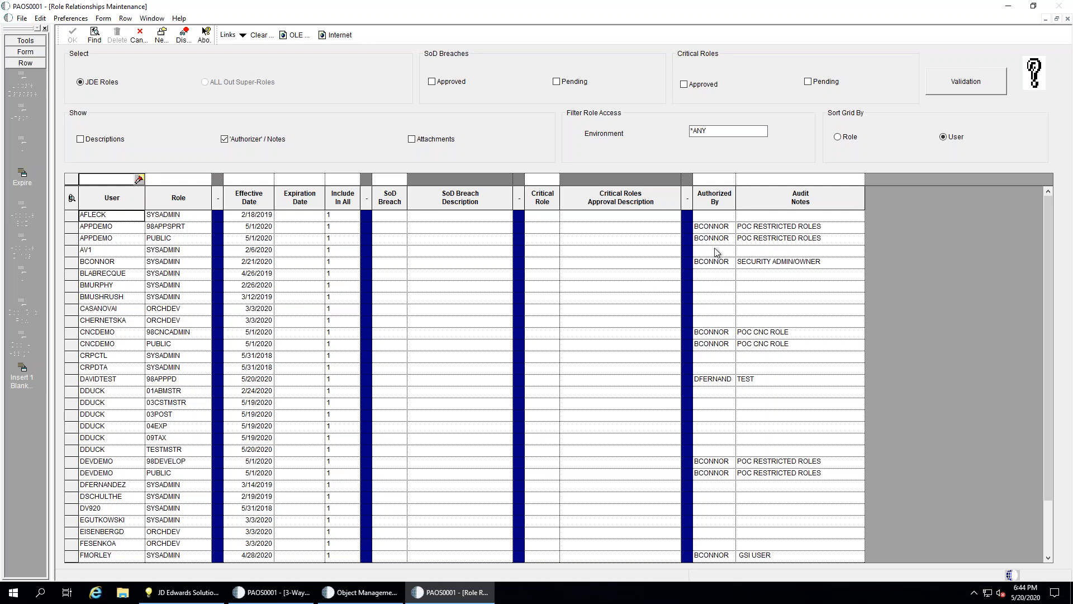
Inspect the Authorized By, Audit Notes and Critical Role cells across several grid rows
left_click(714, 216)
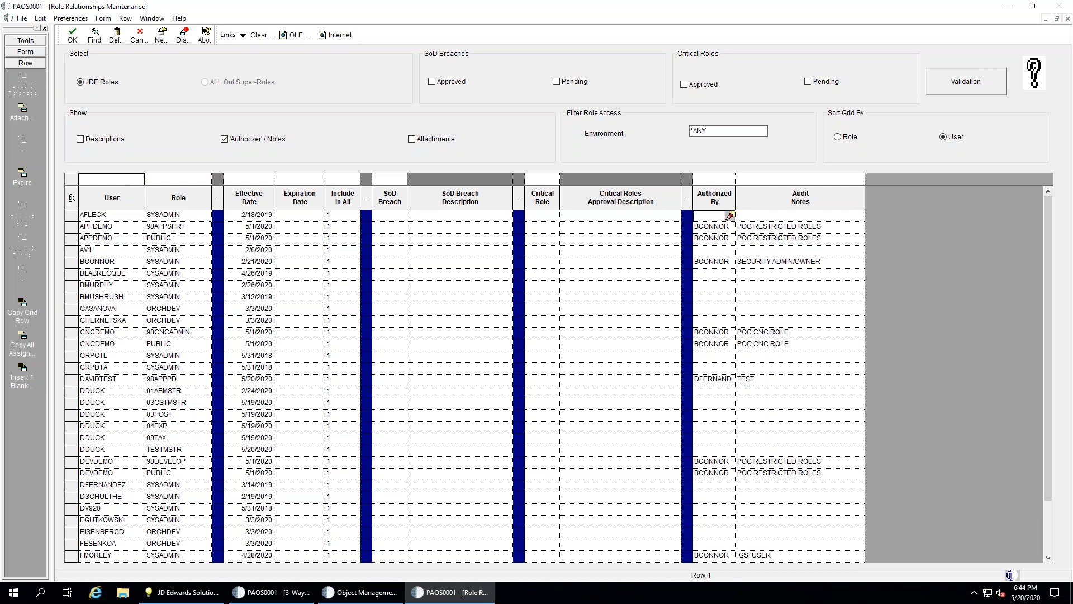
left_click(716, 251)
left_click(766, 217)
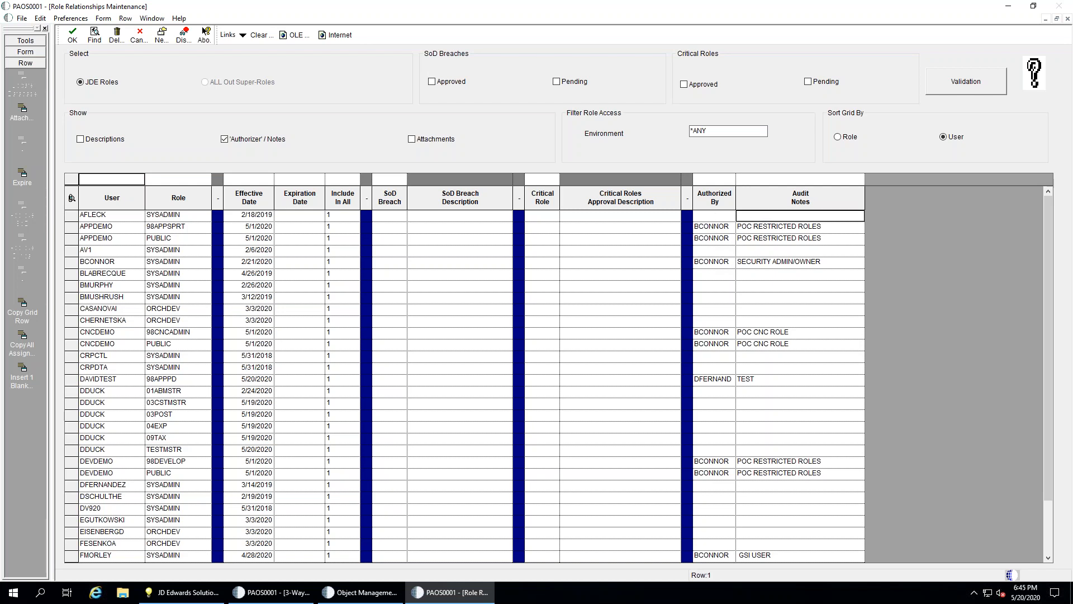
left_click(769, 276)
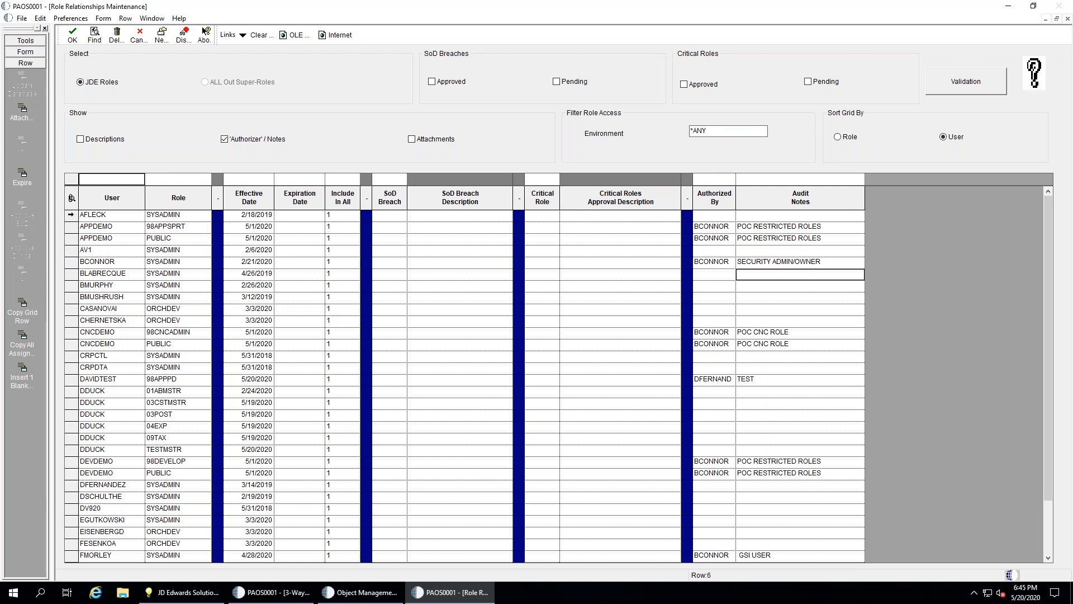
left_click(71, 214)
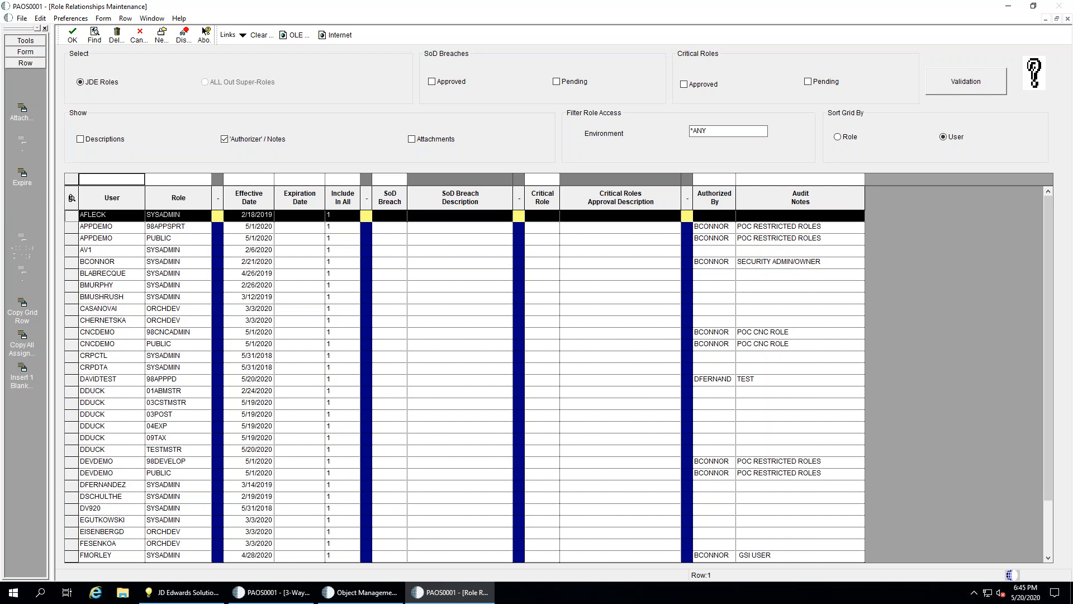
left_click(542, 263)
left_click(545, 228)
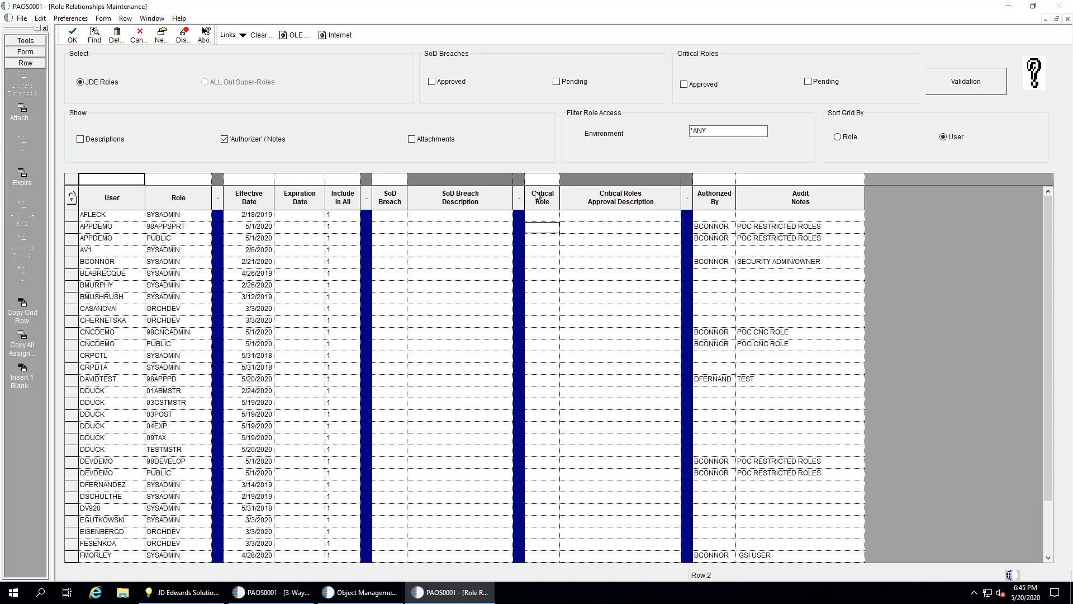
left_click(554, 253)
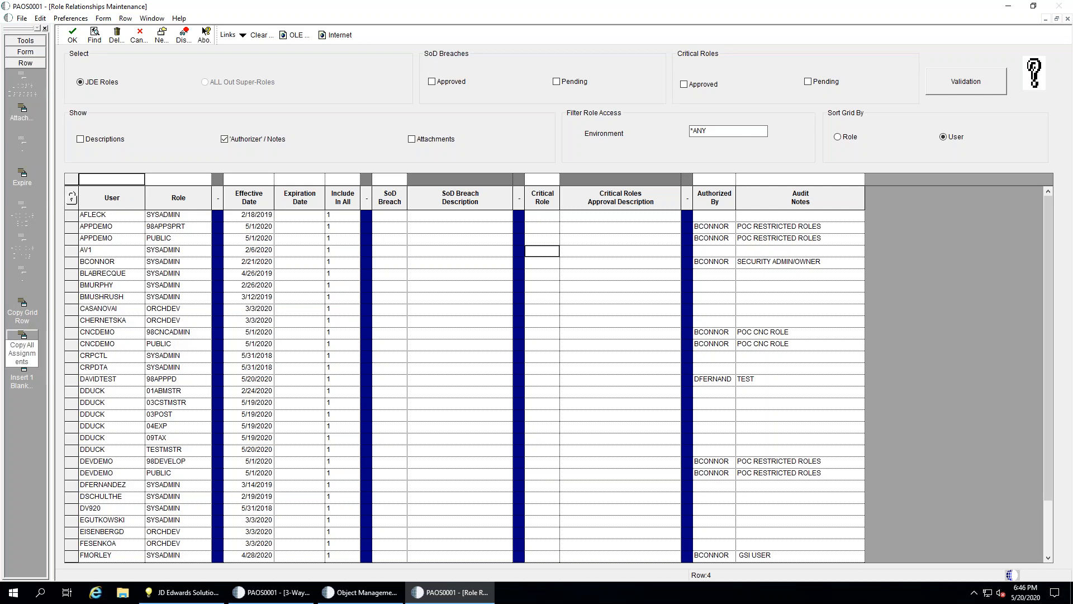
left_click(760, 218)
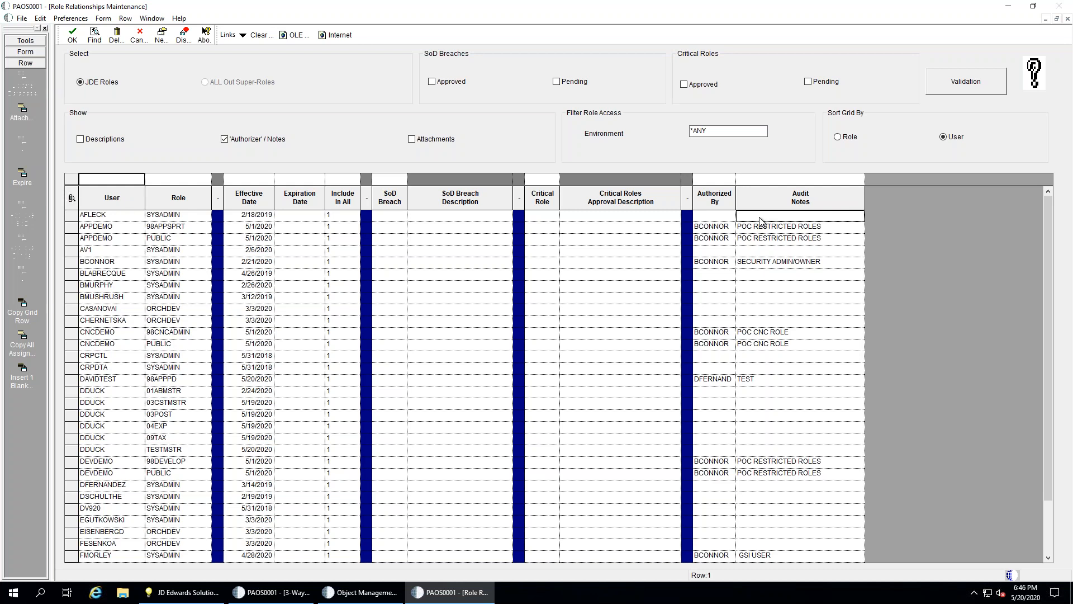
Change the 98APPSPRT row's audit note from POC RESTRICTED ROLES to TEST and commit it
left_click(759, 229)
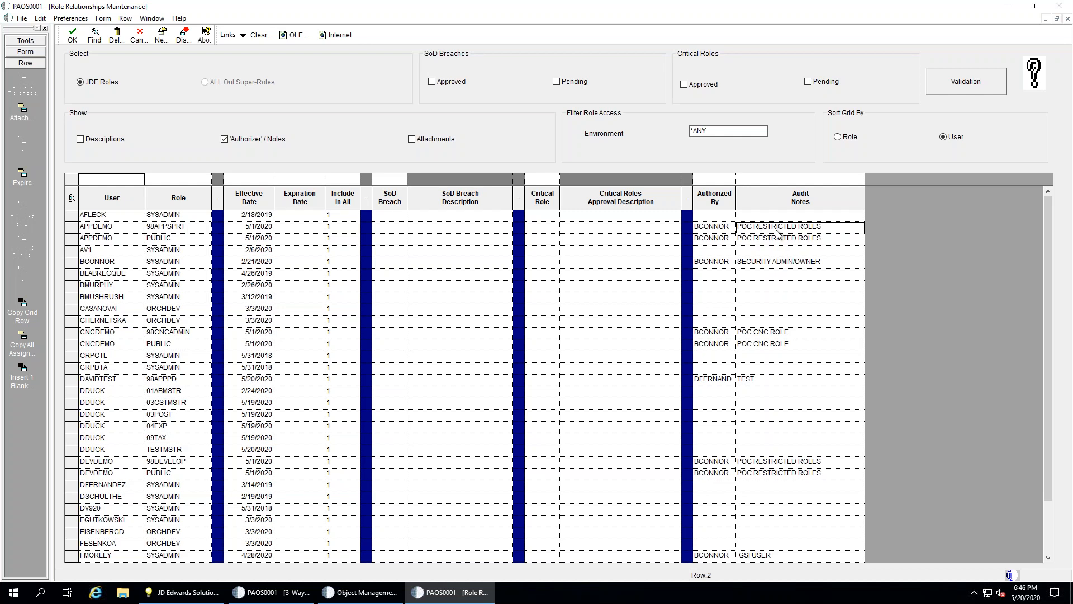
type("TEST")
key("Down")
key("Up")
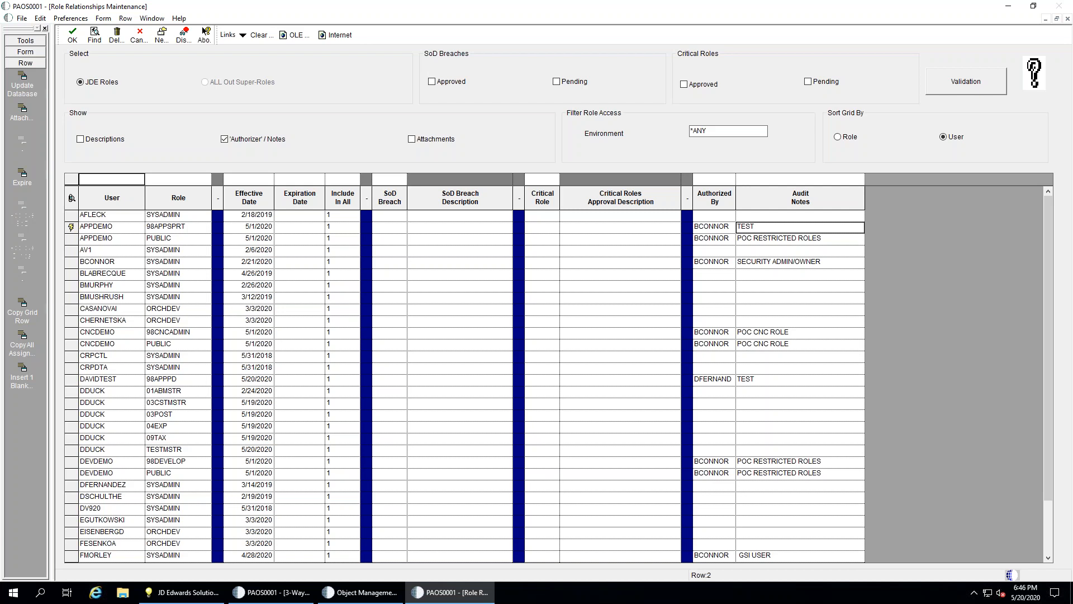
left_click(712, 228)
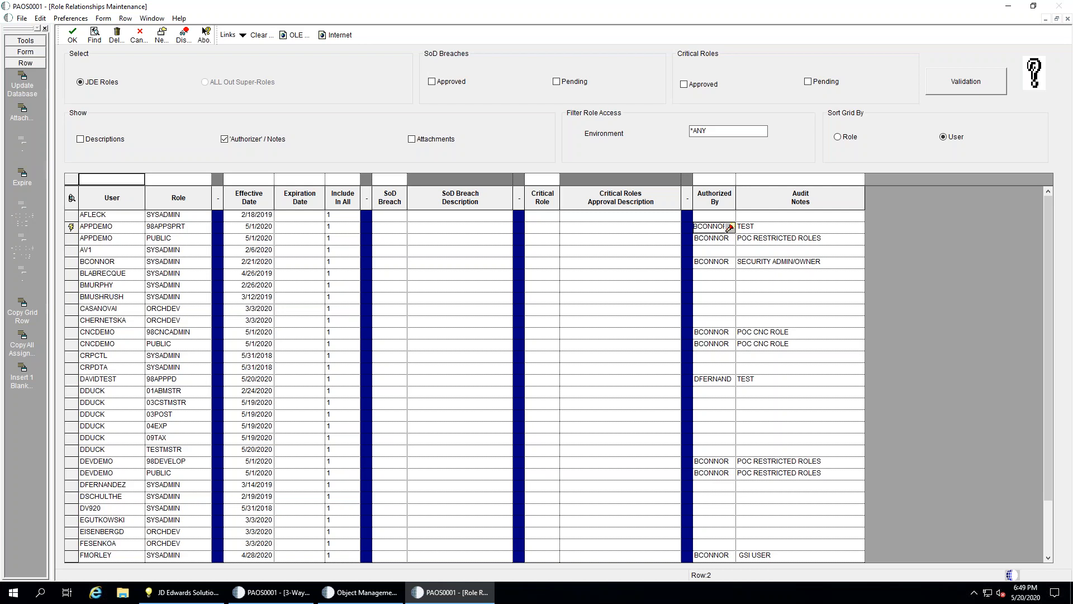
Set the demo user's PUBLIC role audit note to TEST, then select both of their role rows
left_click(785, 239)
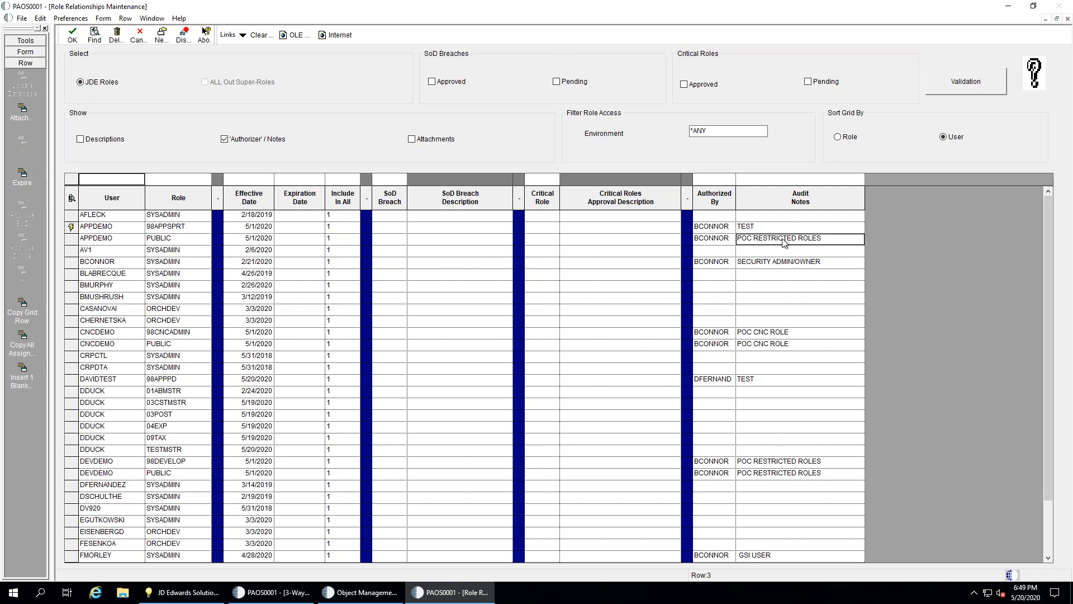
type("TEST")
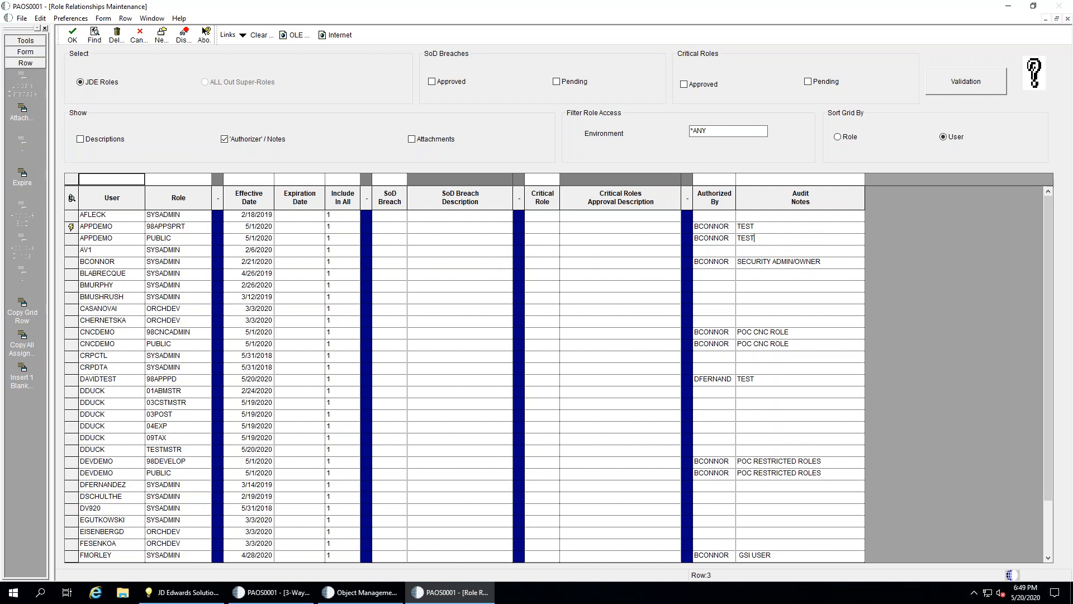
key("Up")
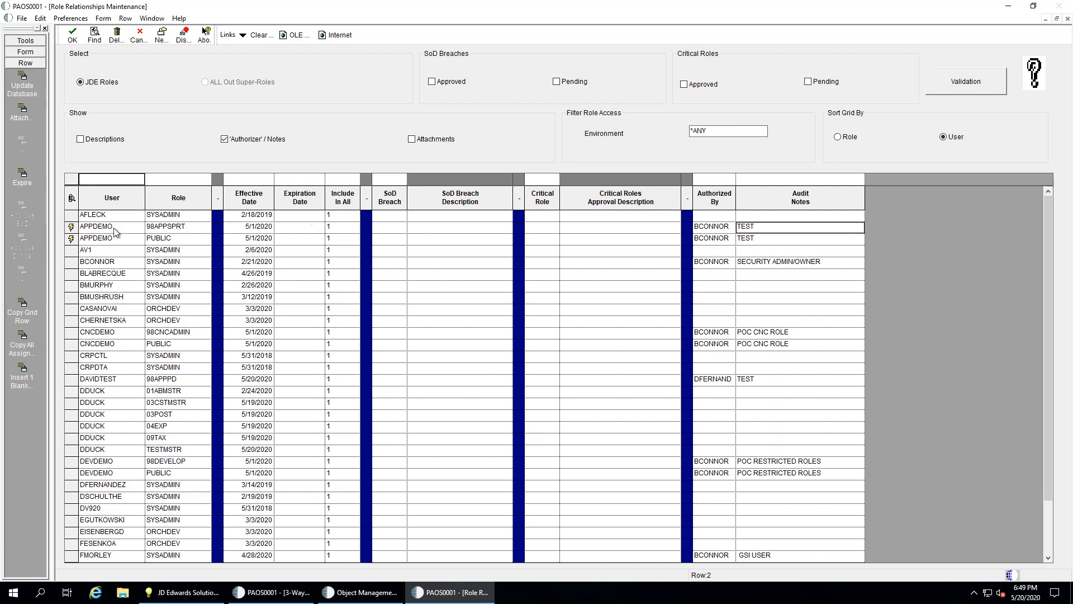
left_click_drag(71, 227, 72, 238)
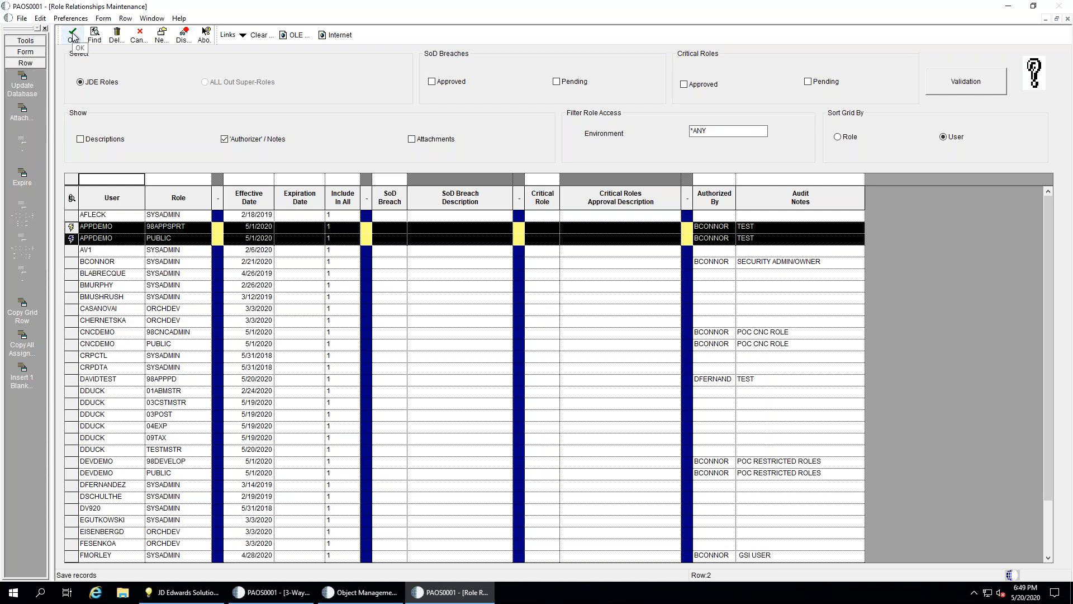
Save the demo user's two edited role rows with the Update Database row exit and confirm
left_click(25, 51)
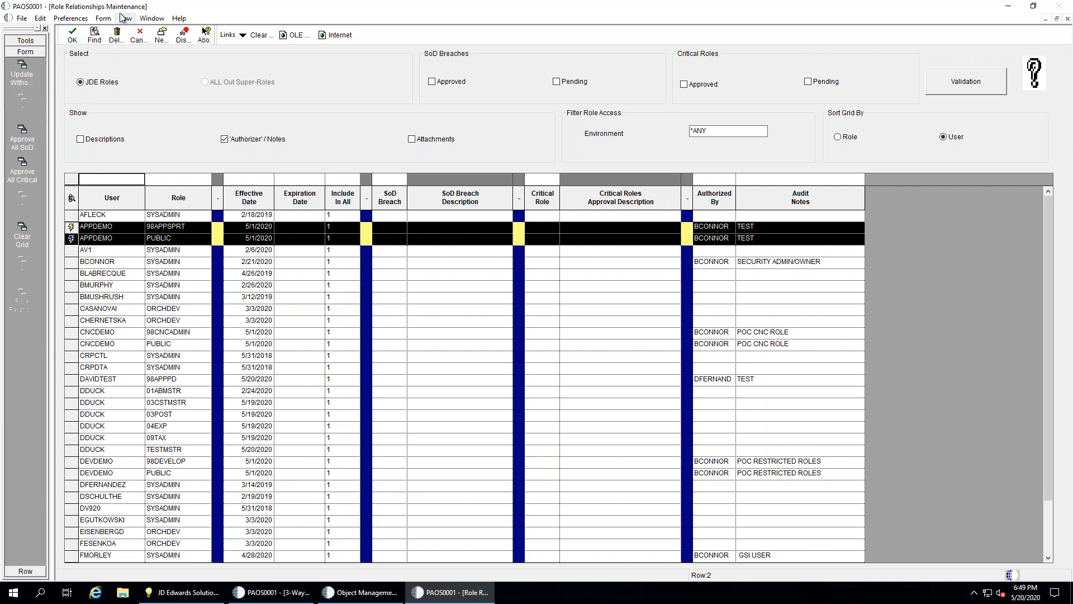
left_click(25, 570)
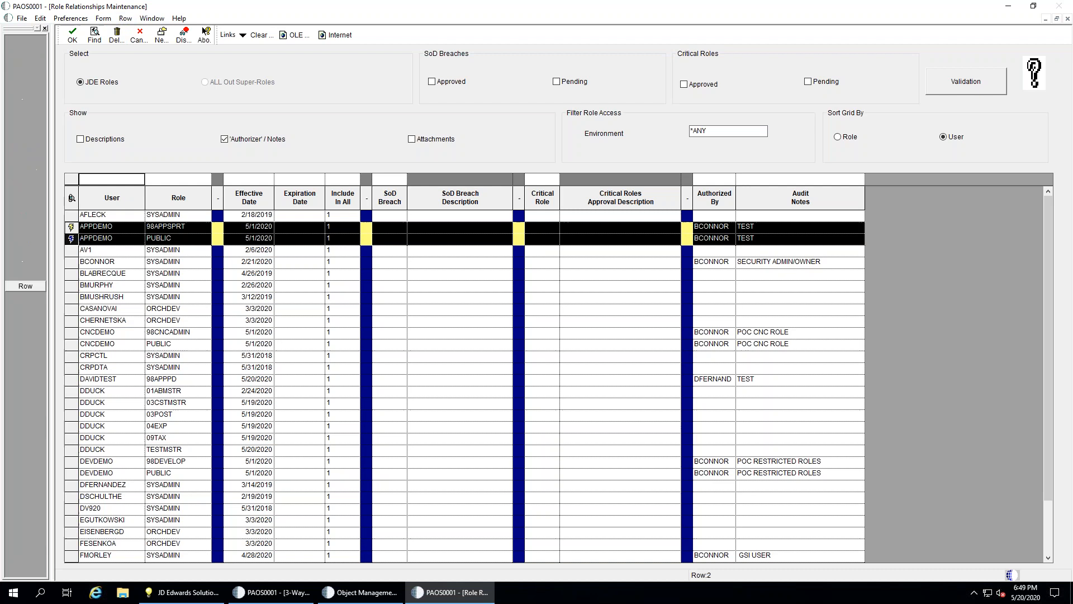
left_click(25, 286)
left_click(23, 85)
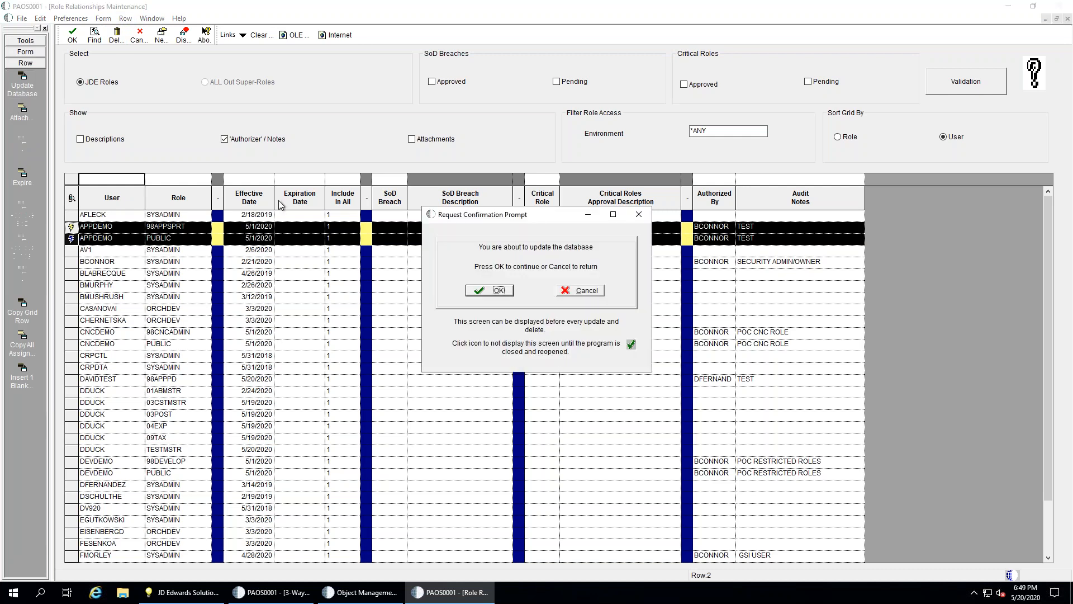
left_click(507, 290)
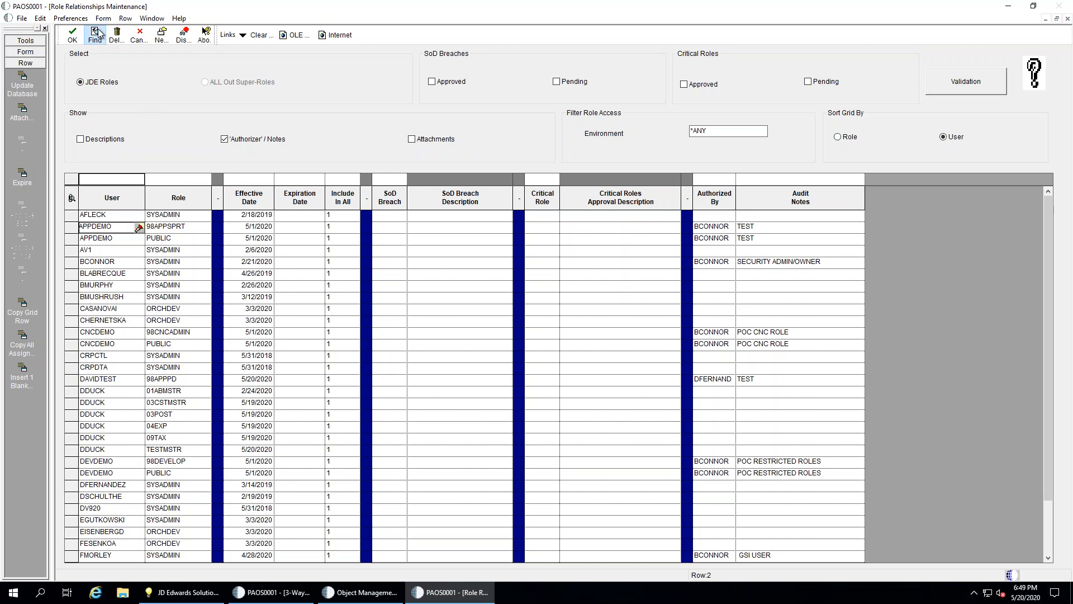
Enter the same new authorizer user ID on both of the demo user's role rows, correcting a typo
left_click(730, 227)
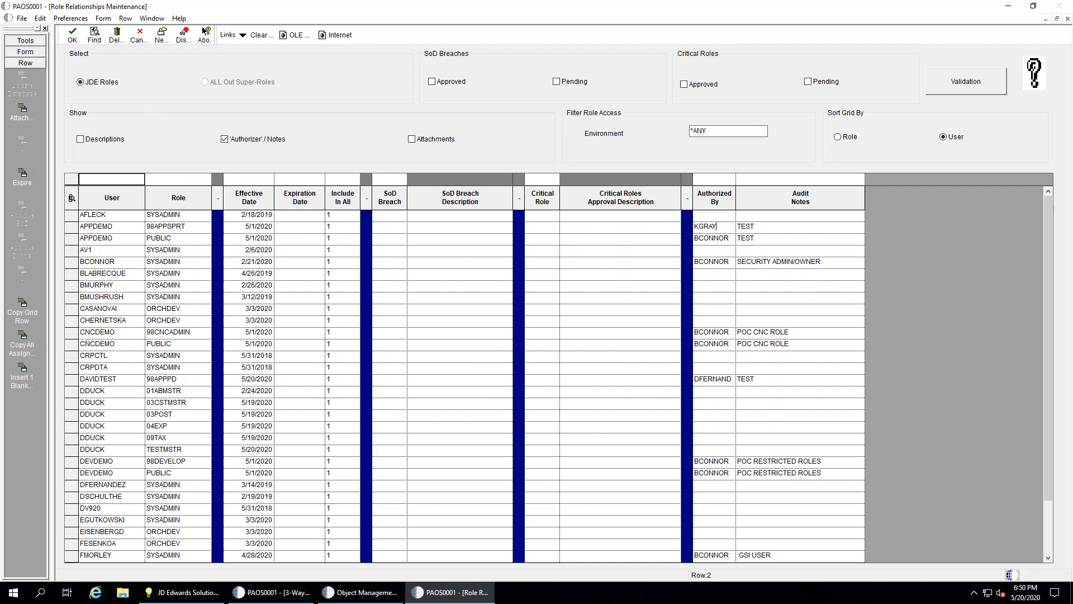
left_click(731, 239)
type("KGG")
type("RAY")
key("BackSpace")
key("BackSpace")
key("BackSpace")
key("BackSpace")
key("BackSpace")
key("BackSpace")
key("Down")
Enter an authorizer ID for the next user's SYSADMIN row, which is flagged Record Invalid
key("Up")
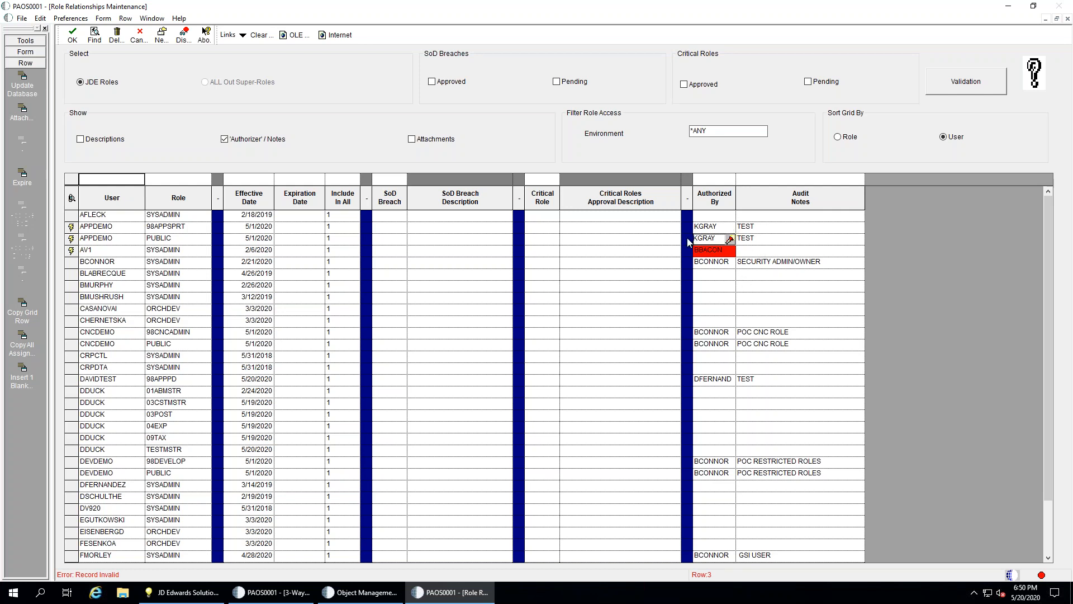
left_click(706, 251)
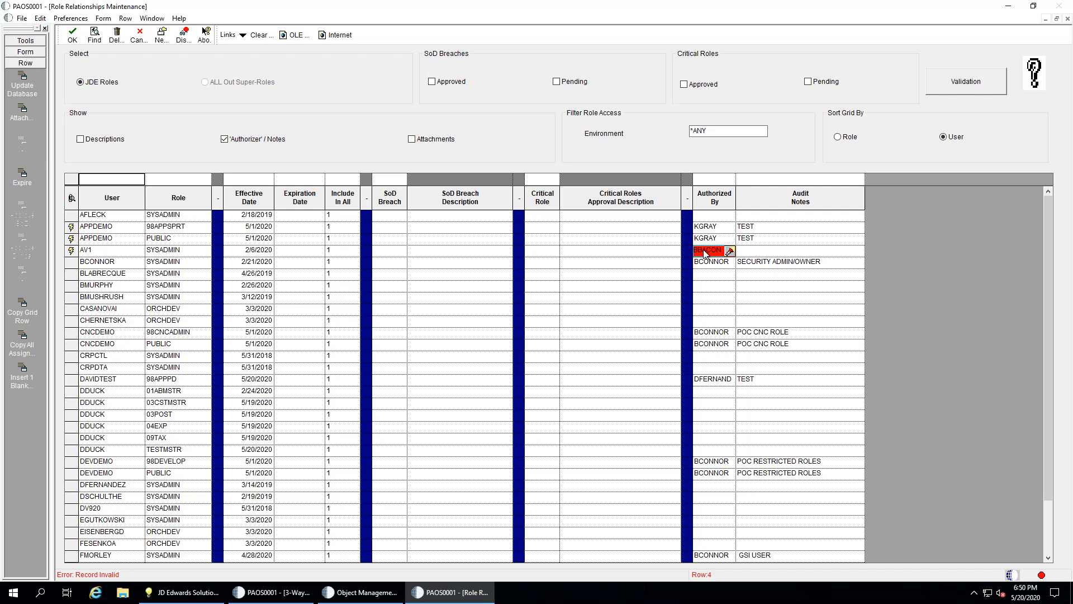
left_click(705, 266)
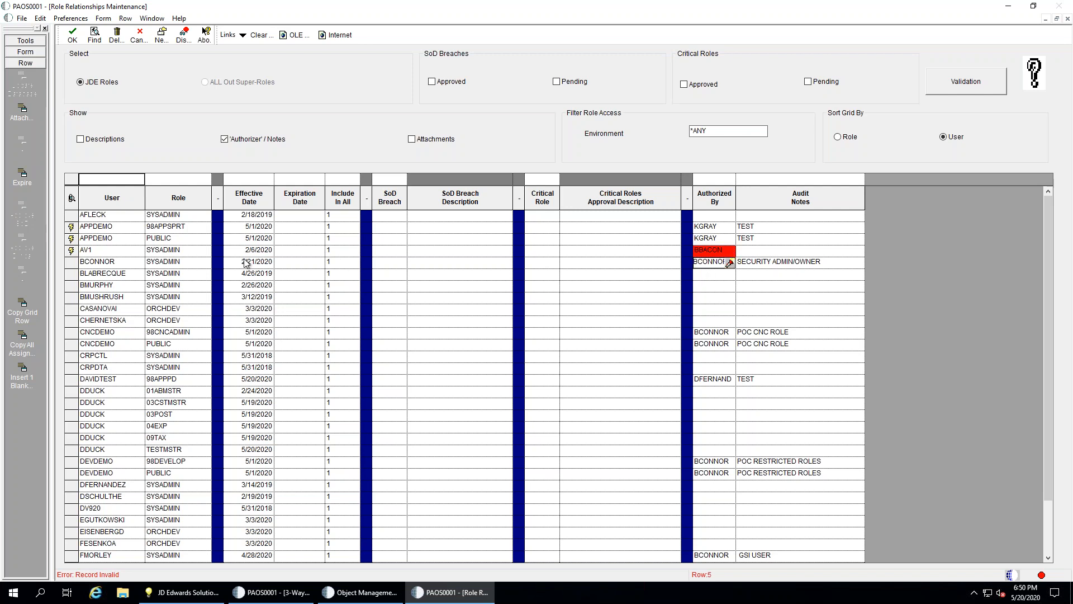
Re-run Find to drop the unsaved authorizer edits, then cancel out of Role Relationships Maintenance
left_click(95, 34)
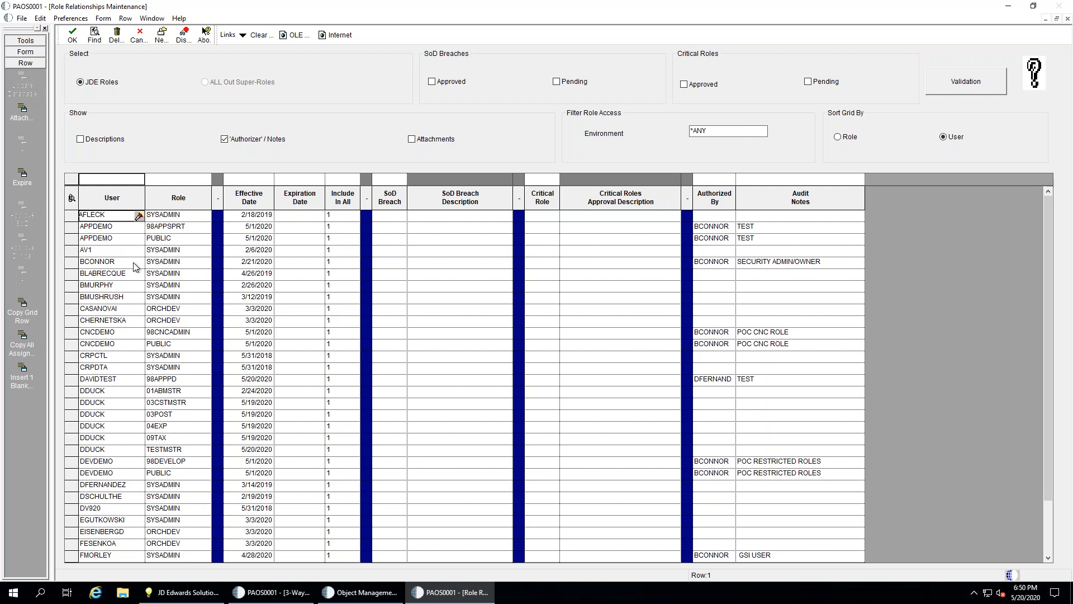
left_click(147, 35)
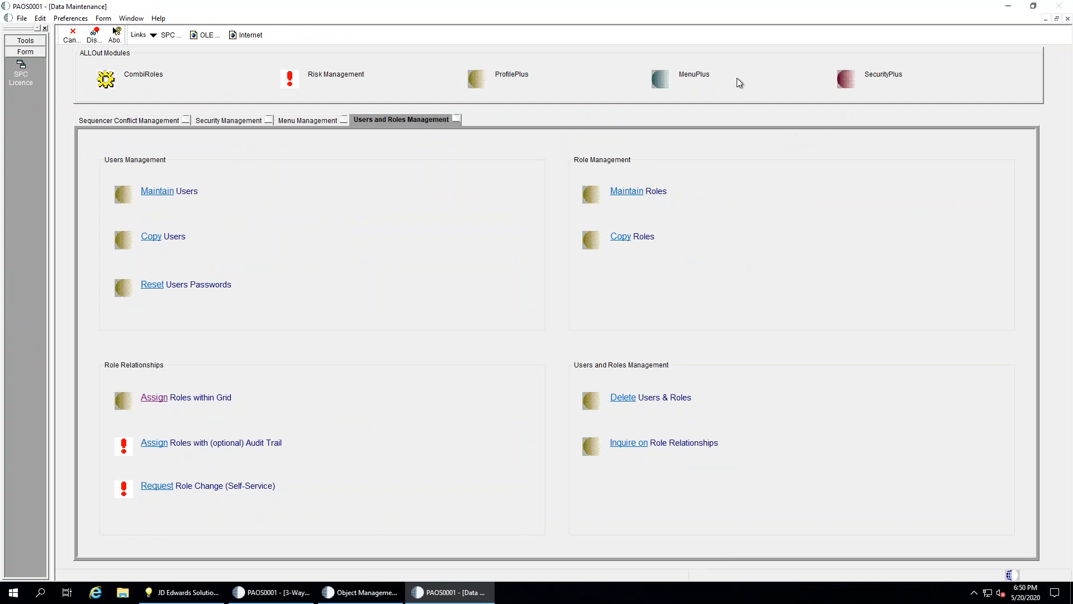
Open Maintain Task Views under Menu Management and browse the available task views list
left_click(671, 9)
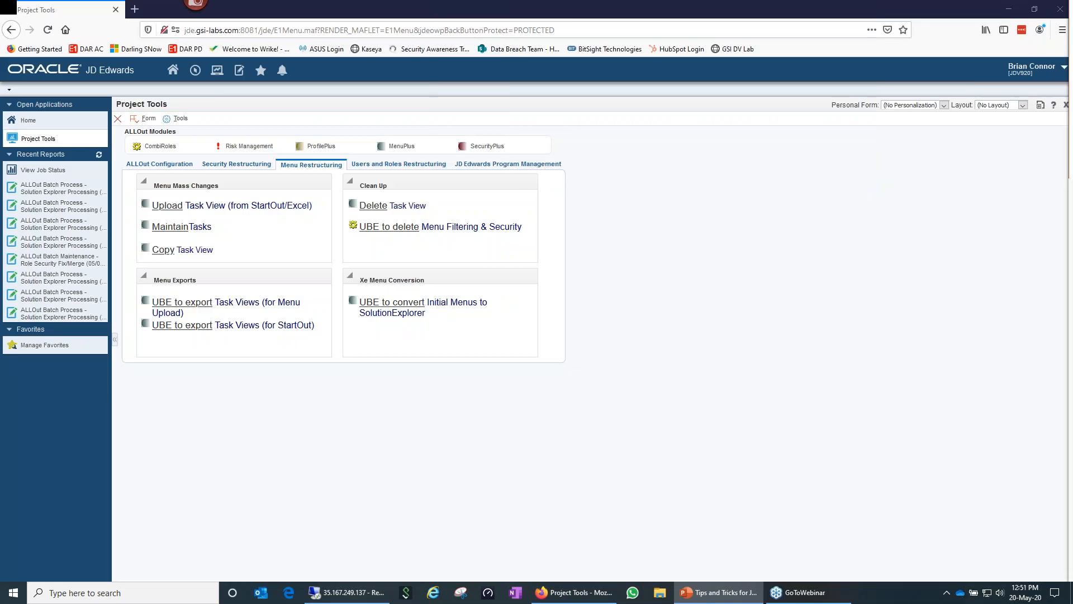
left_click(364, 602)
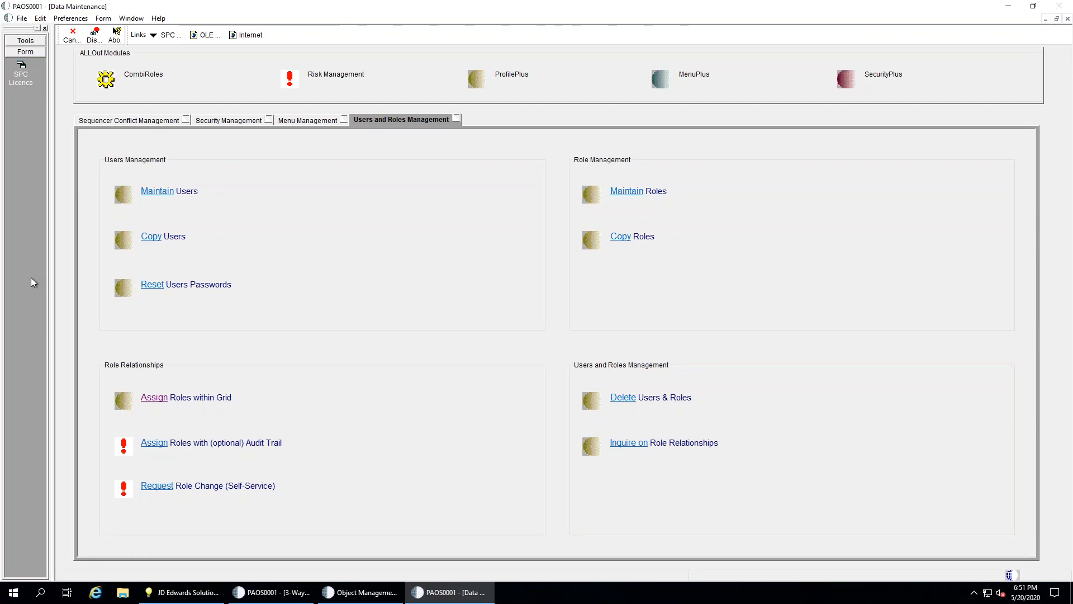
left_click(302, 120)
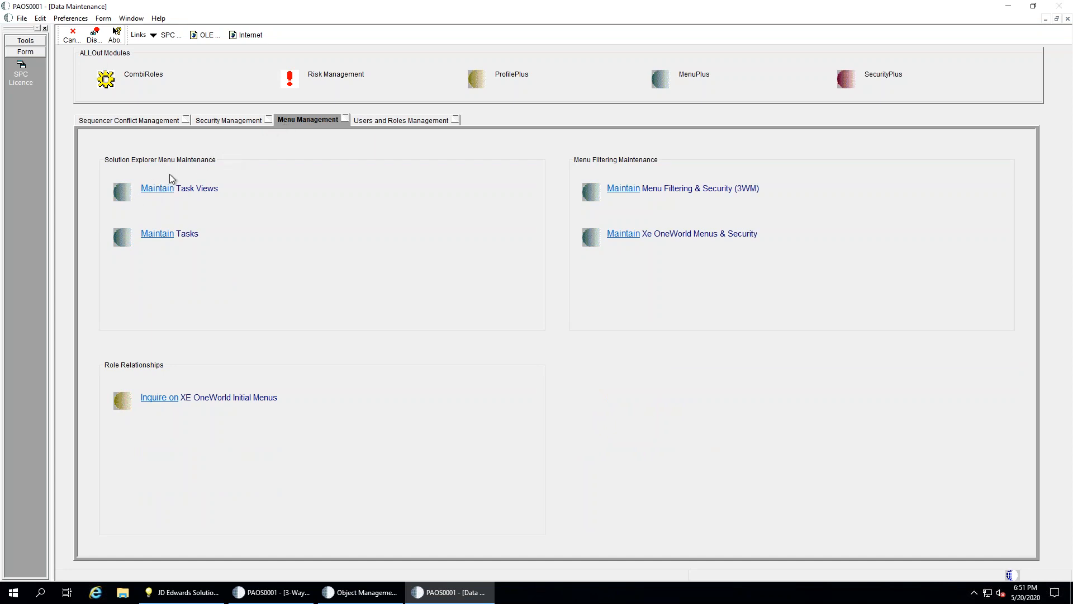
left_click(157, 189)
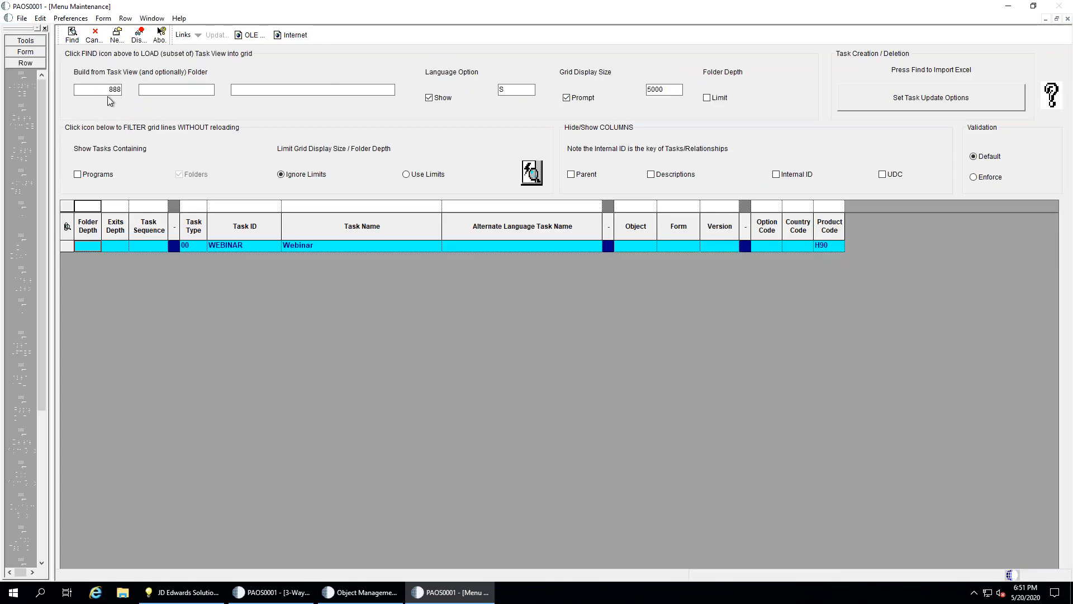
left_click(103, 90)
left_click(127, 90)
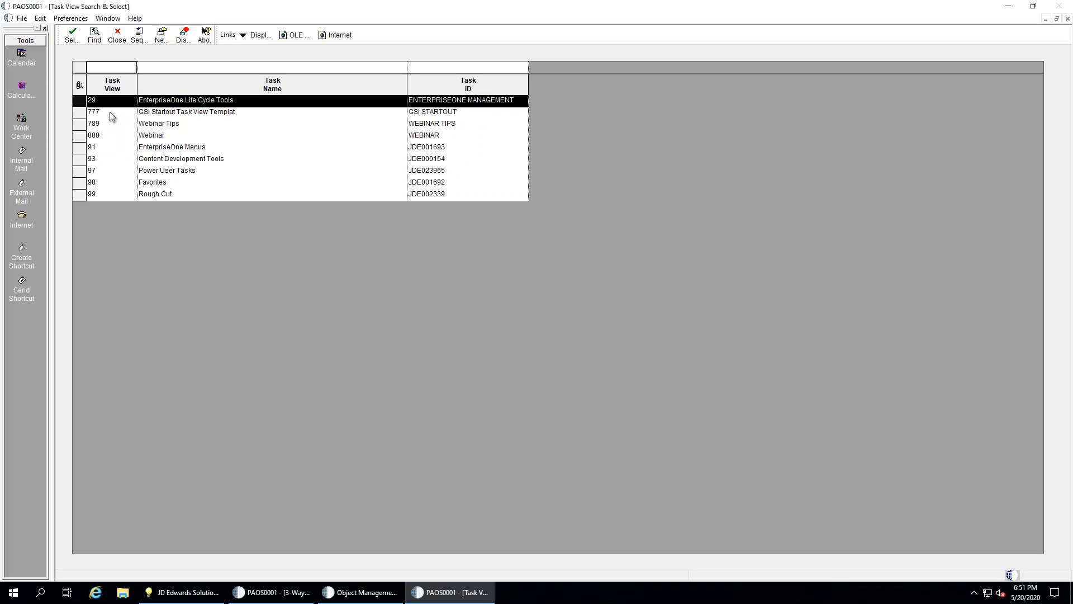
Load task view 93 in Menu Maintenance with Programs included in the task list
double_click(111, 162)
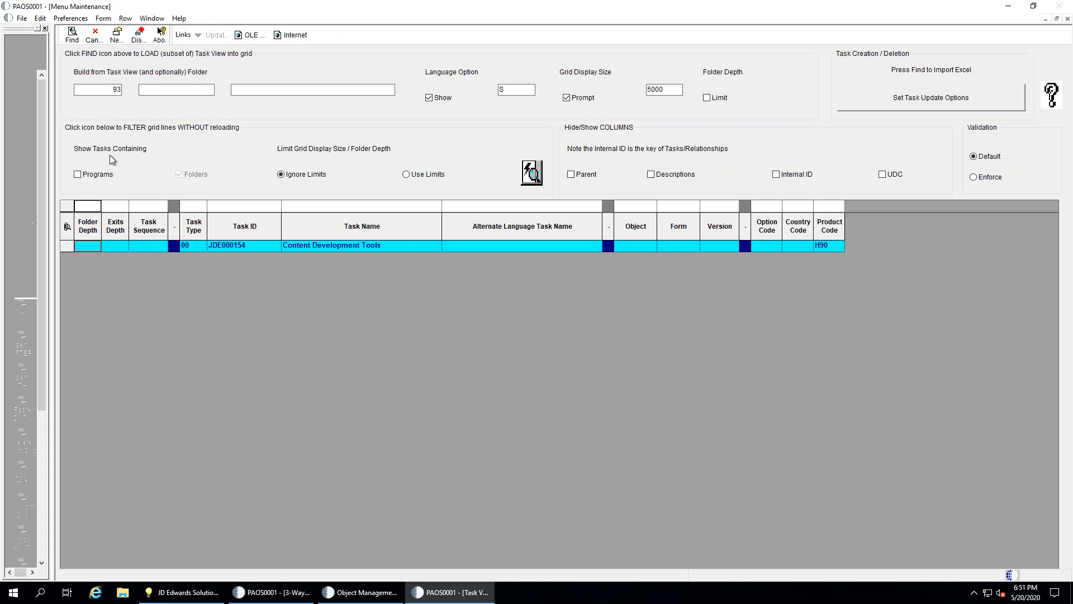
left_click(76, 38)
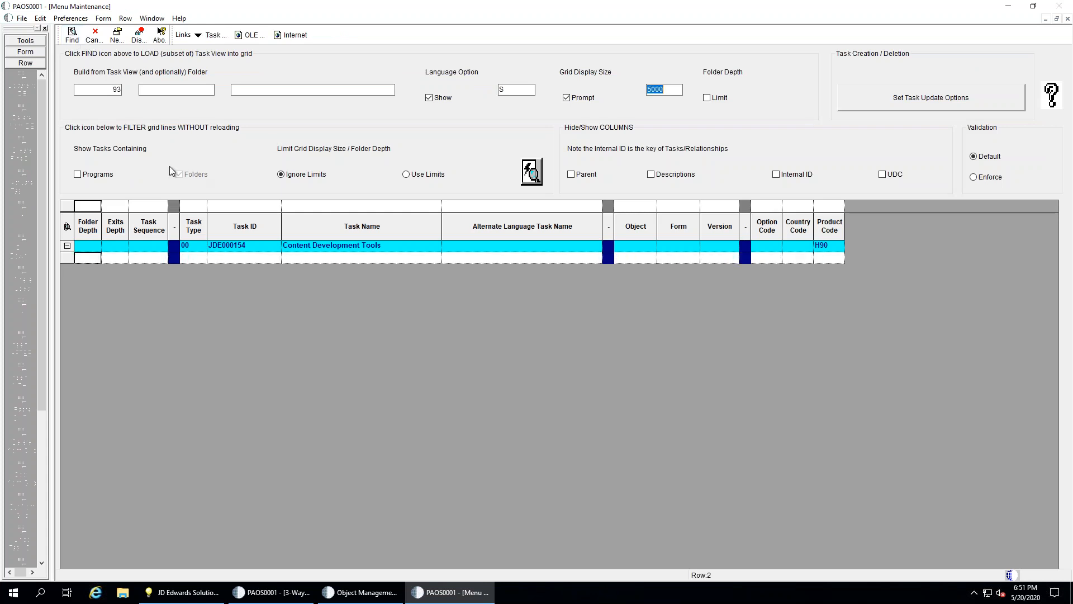
left_click(92, 175)
left_click(72, 36)
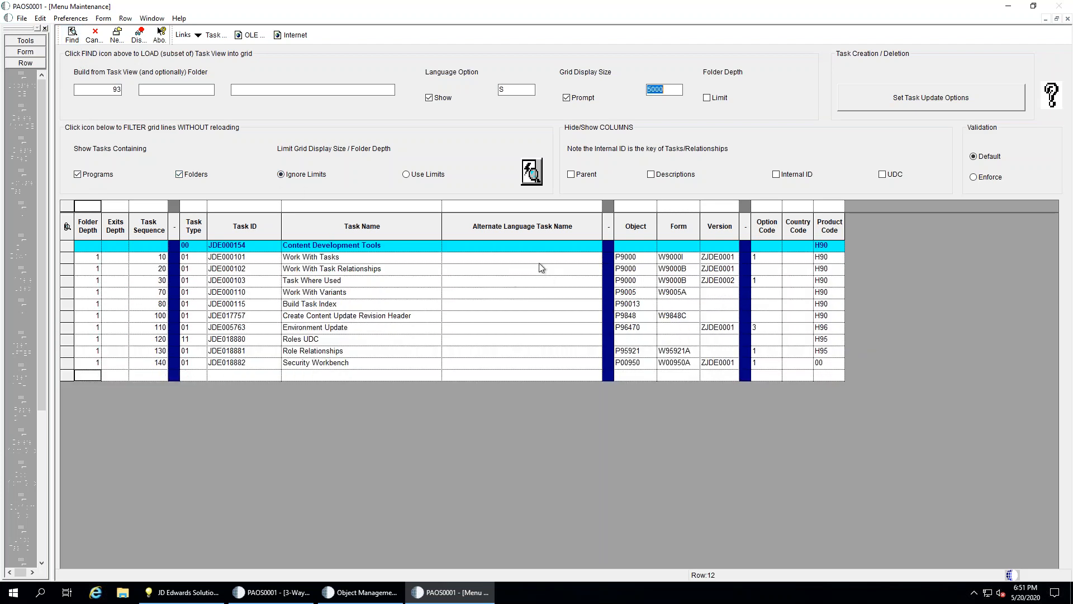
Select the first task's version and Work With Tasks name, then focus the language option field
left_click(719, 258)
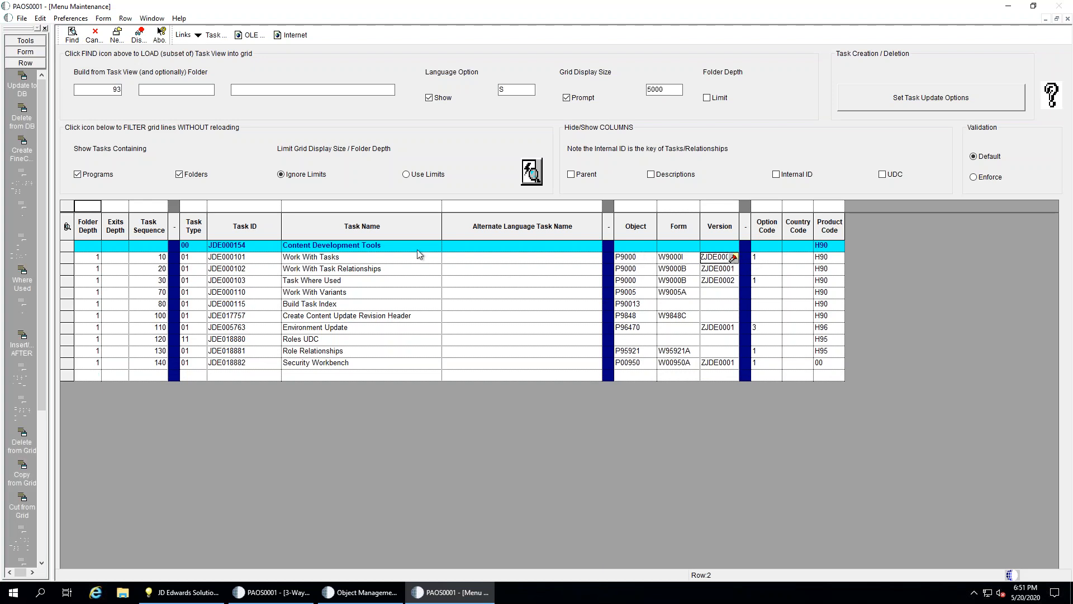
left_click(379, 262)
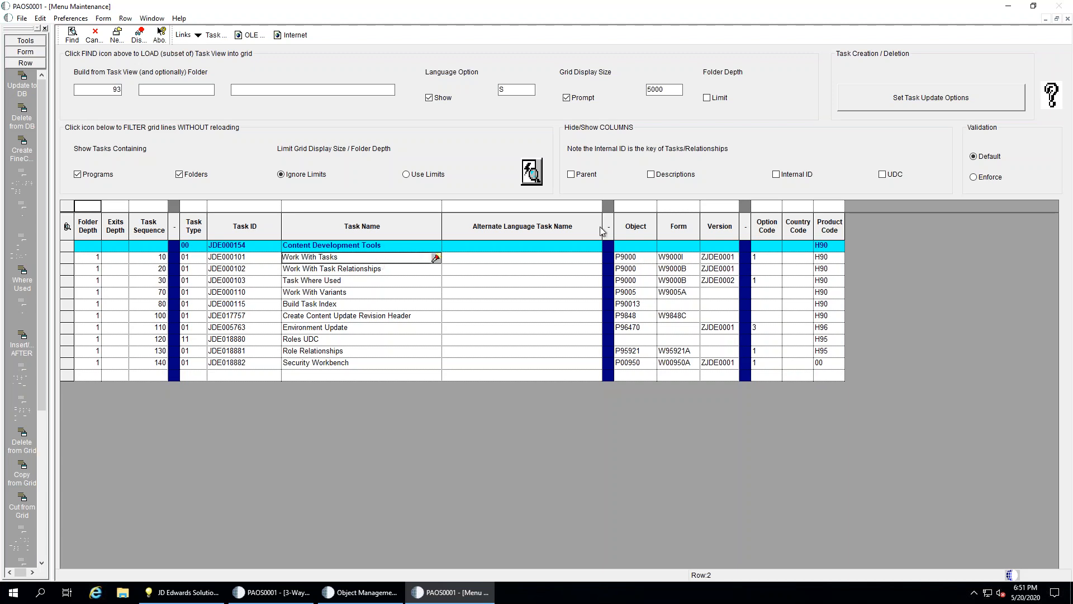
left_click(531, 89)
Choose DU (Dutch) as the language option and select Work With Tasks' alternate language name cell
left_click(542, 91)
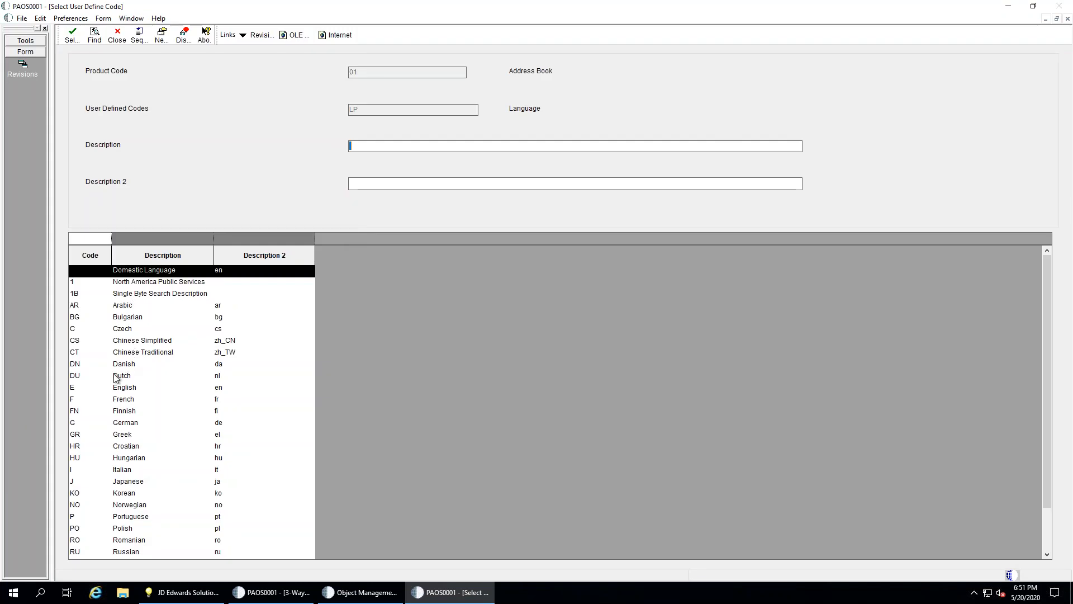
double_click(114, 376)
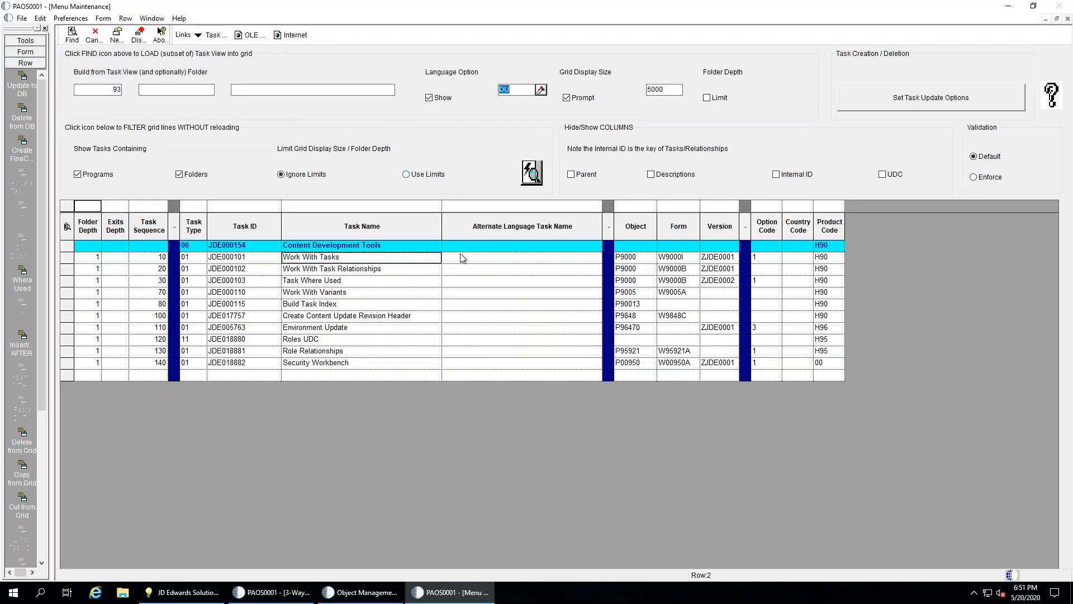
left_click(467, 261)
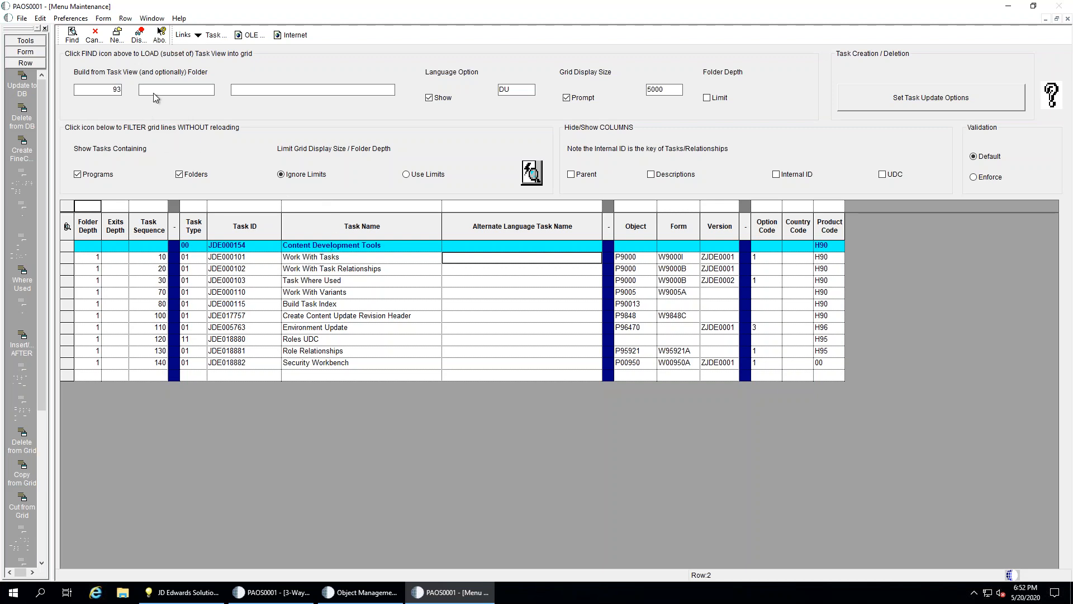
Close Menu and Data Maintenance, then open Copy Task View from Project Tools' Menu Restructuring
left_click(99, 38)
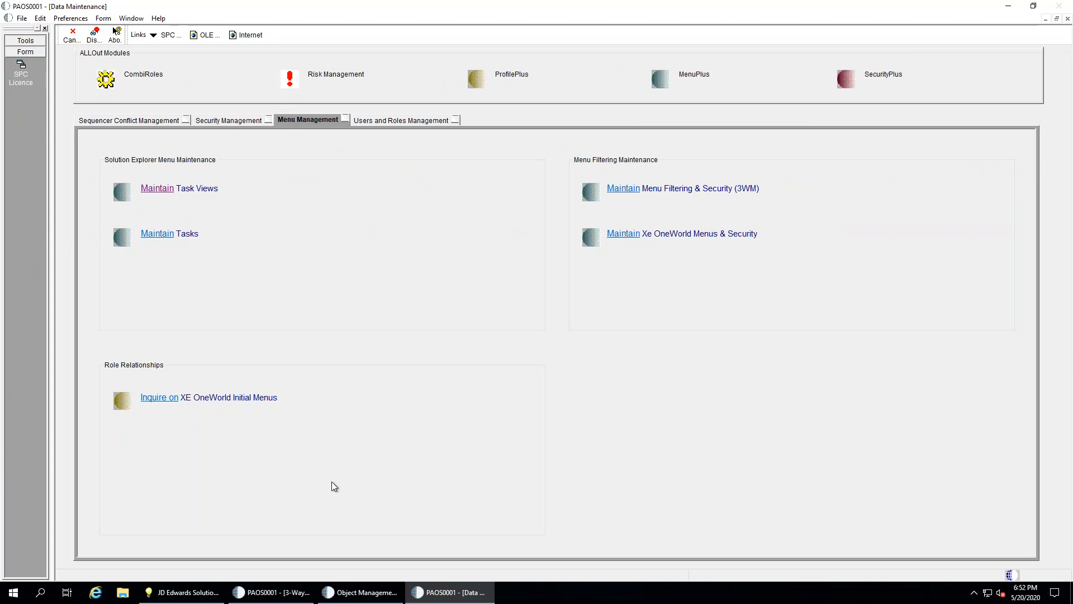
left_click(72, 35)
left_click(242, 435)
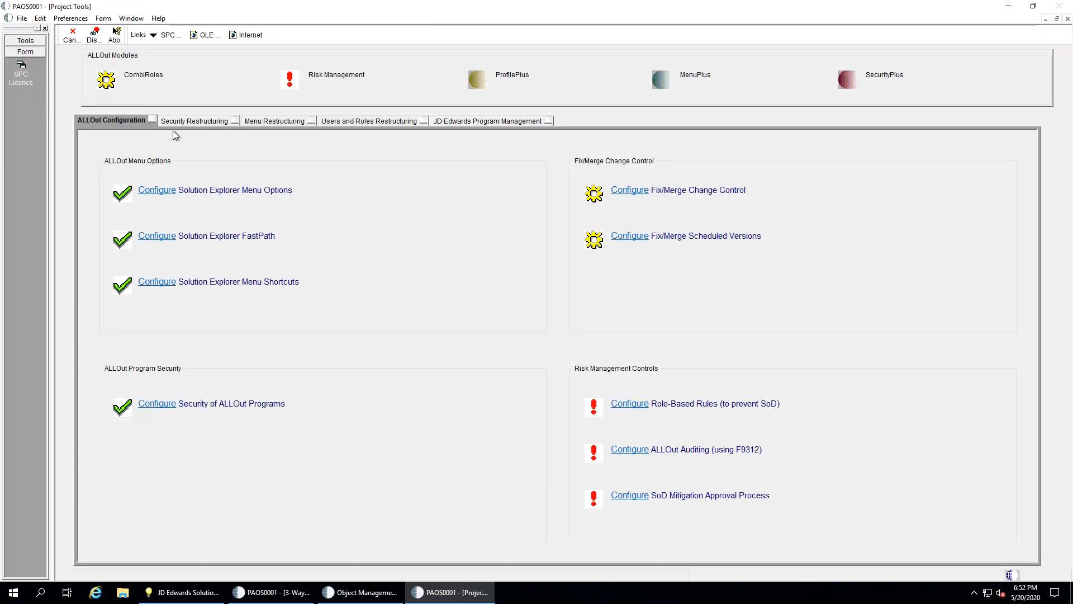
left_click(260, 121)
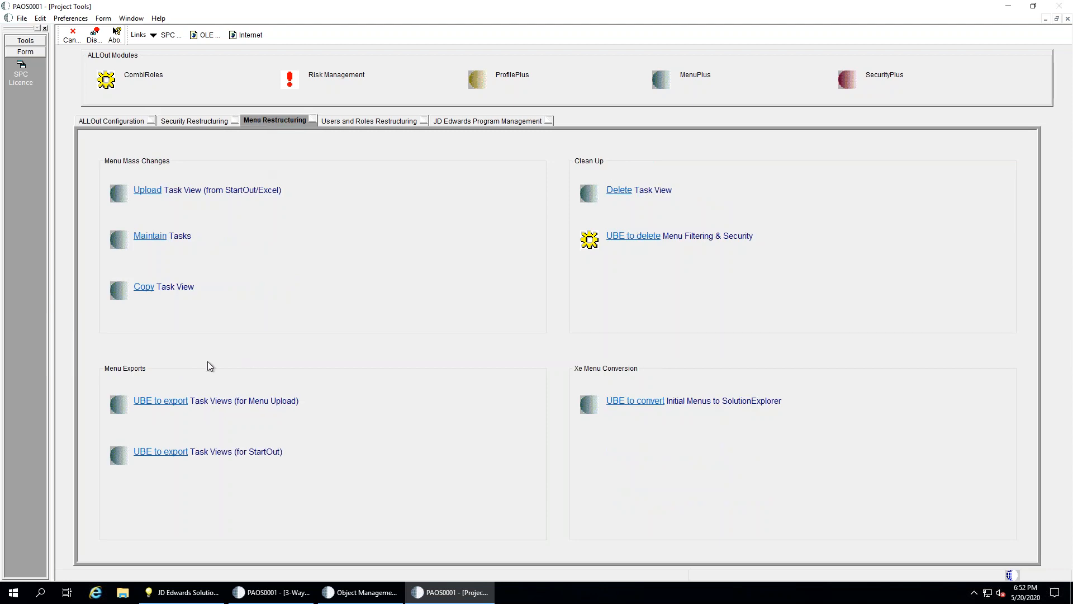
left_click(145, 287)
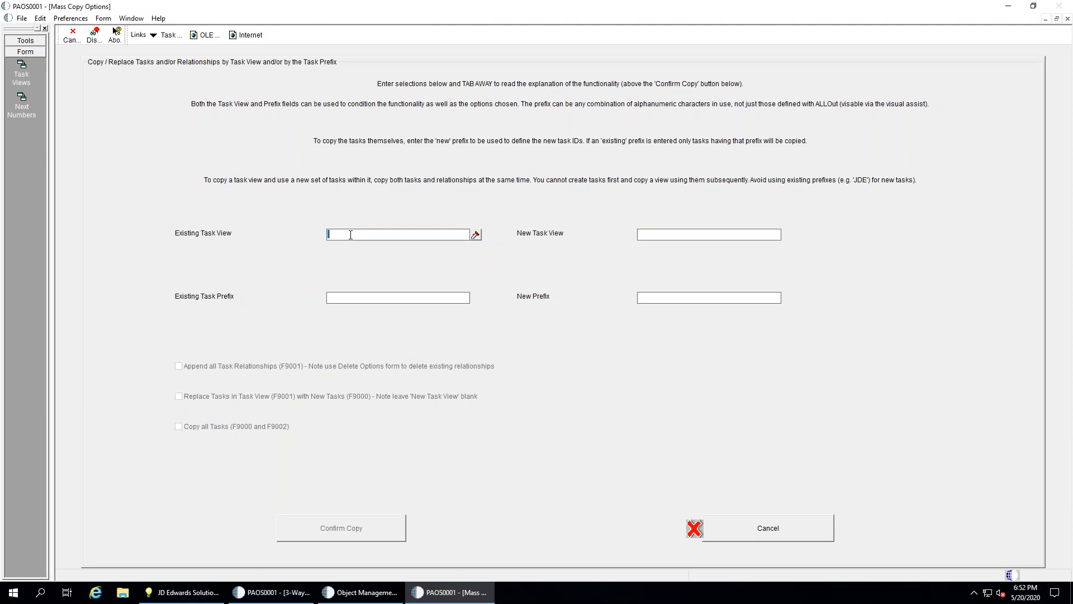
Pick task view 29 as the copy source and enter 888 as the new task view
left_click(476, 235)
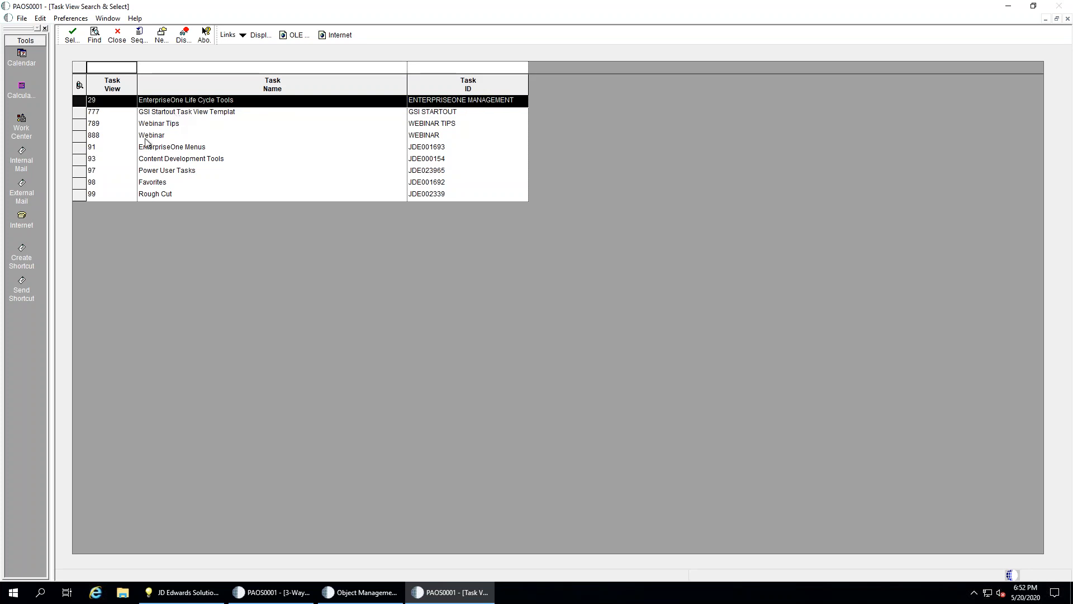
double_click(162, 102)
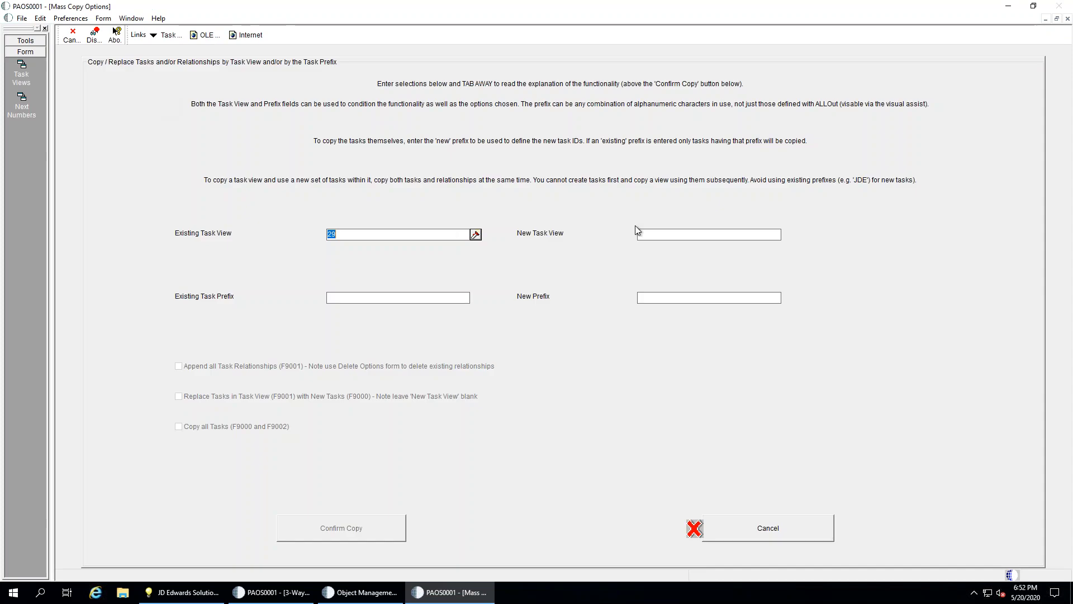
left_click(671, 233)
type("888")
key("Tab")
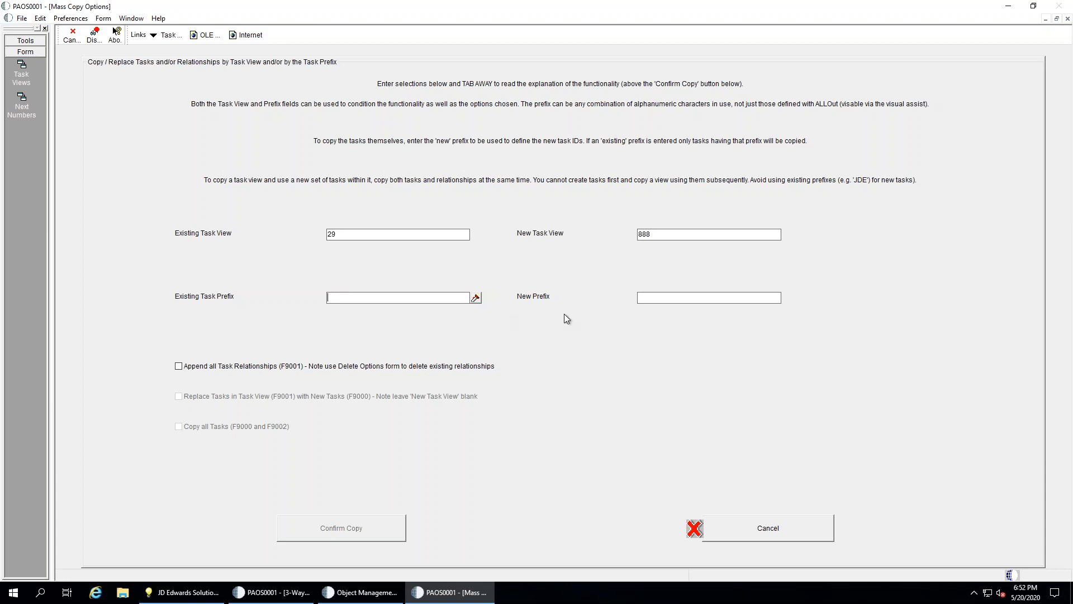
Set the new prefix to GSI, tick Copy all Tasks, and enable the mass copy
left_click(662, 300)
type("GSI")
key("Tab")
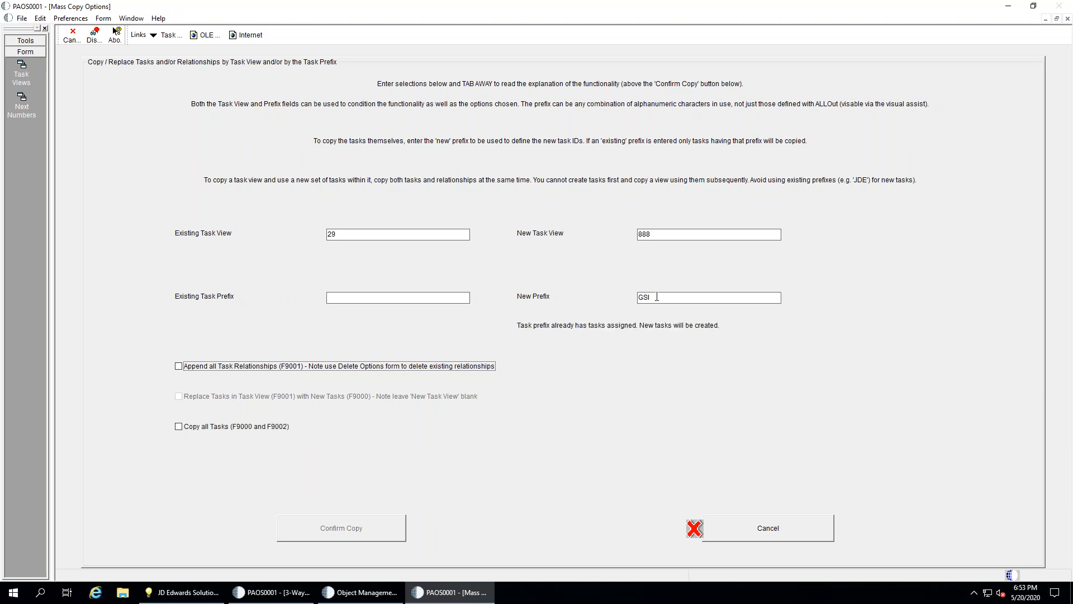
left_click(186, 428)
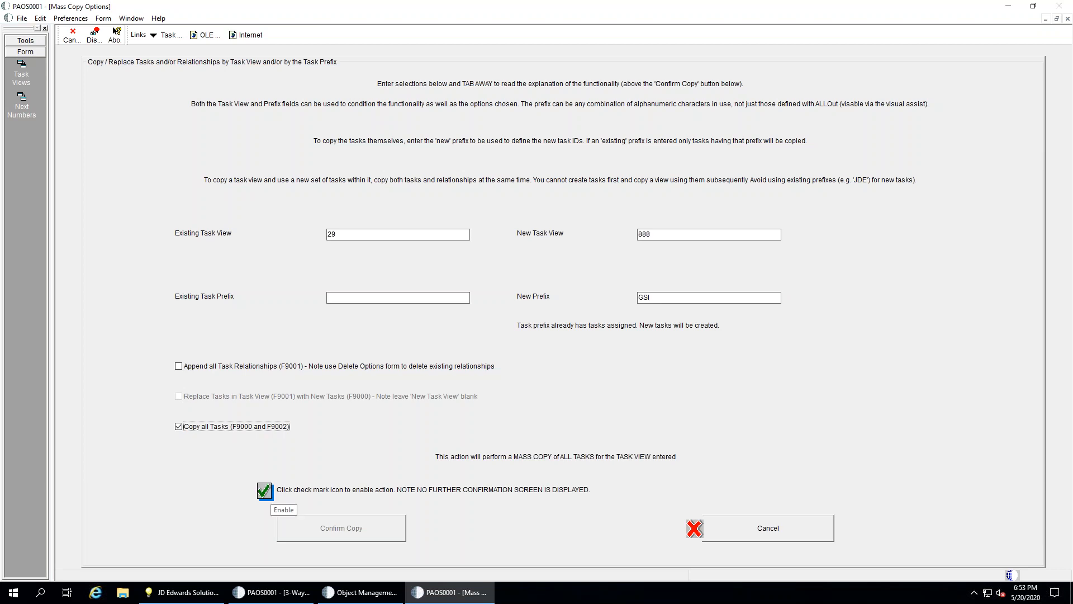
left_click(265, 490)
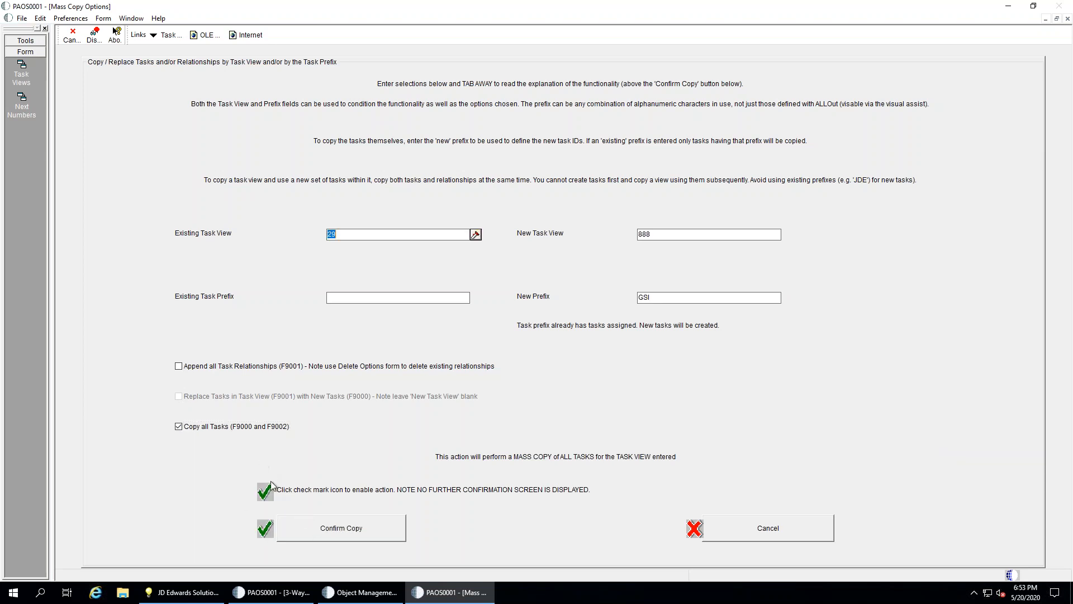
Confirm the copy so task view 29's tasks are copied into task view 888
left_click(331, 533)
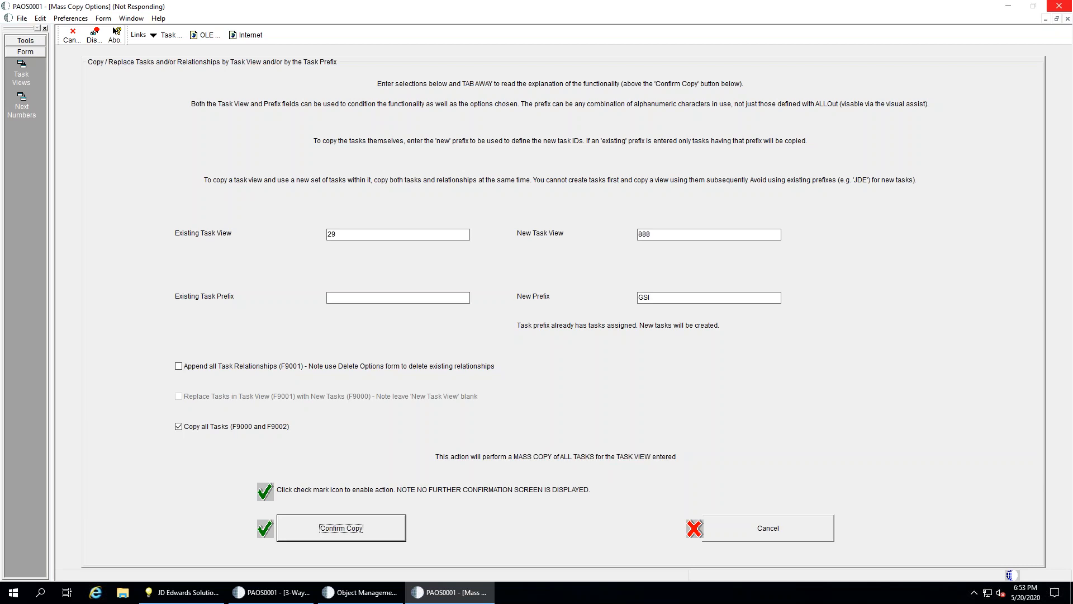
From Solution Explorer, open the Interactive Versions application with the IV fast path
mouse_move(182, 592)
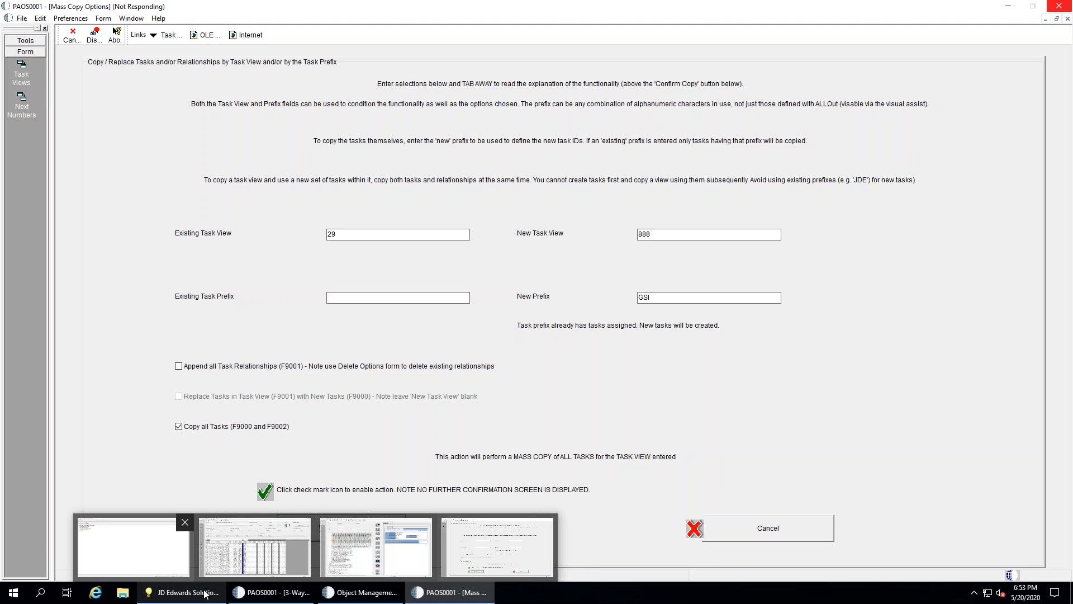
left_click(209, 518)
left_click(139, 32)
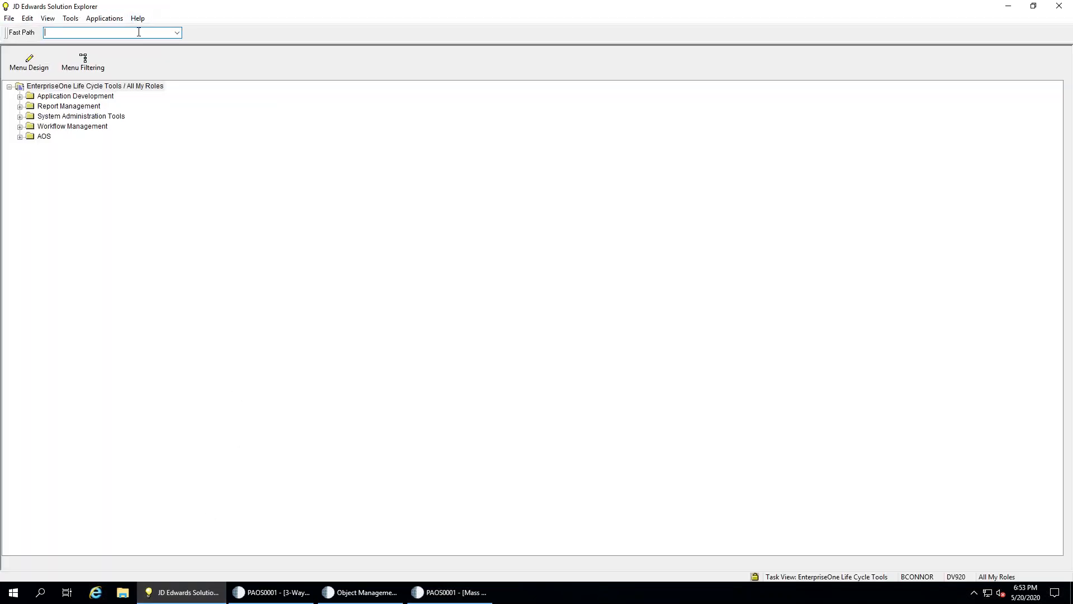
type("iv")
key("Return")
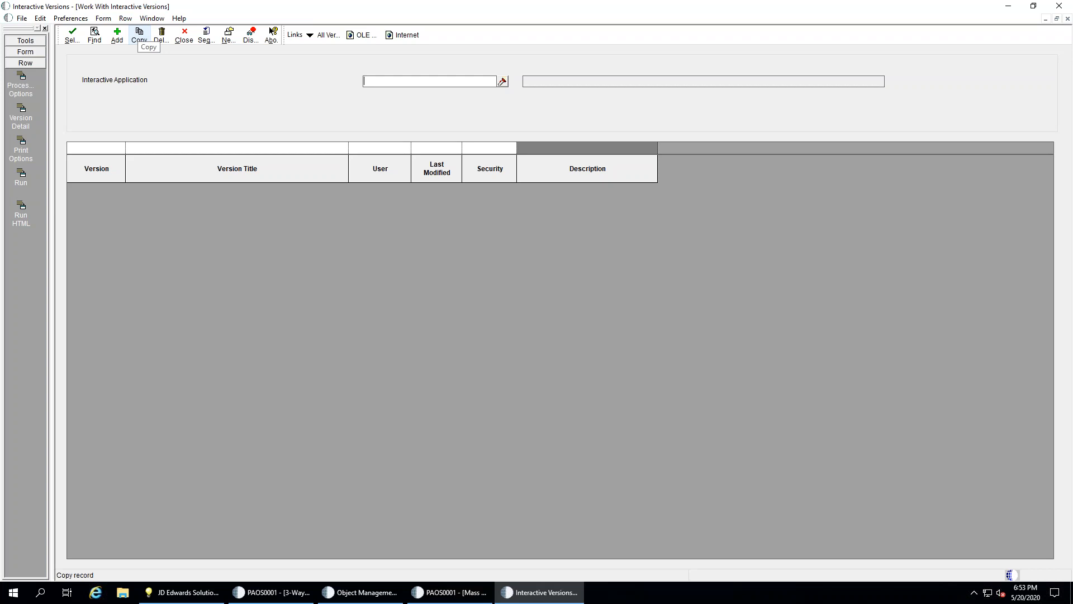
Find application PAOS0002 and open the processing options of version PAOS0001
type("PAOS0002")
key("Return")
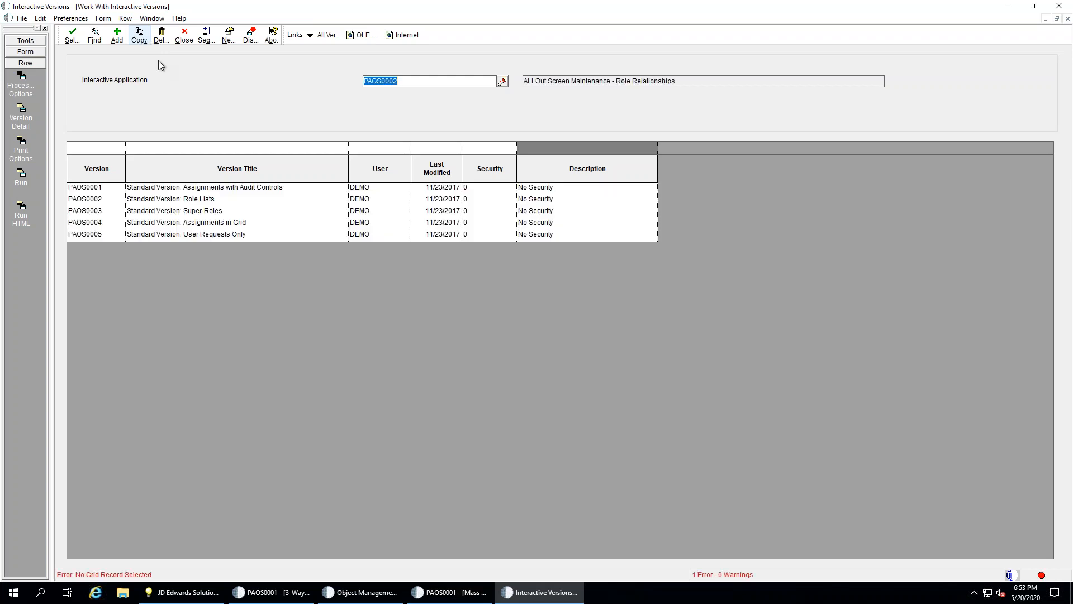
left_click(211, 188)
left_click(21, 85)
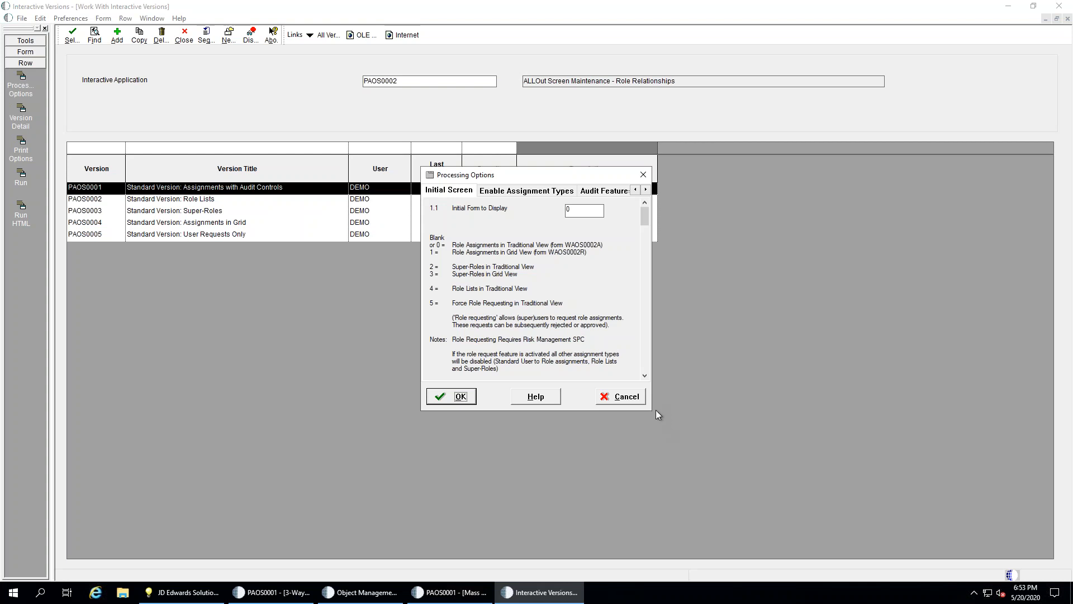
Widen the dialog, try Audit Trail 2 then restore 1, and view the Enable Assignment Types settings
left_click_drag(652, 404, 878, 404)
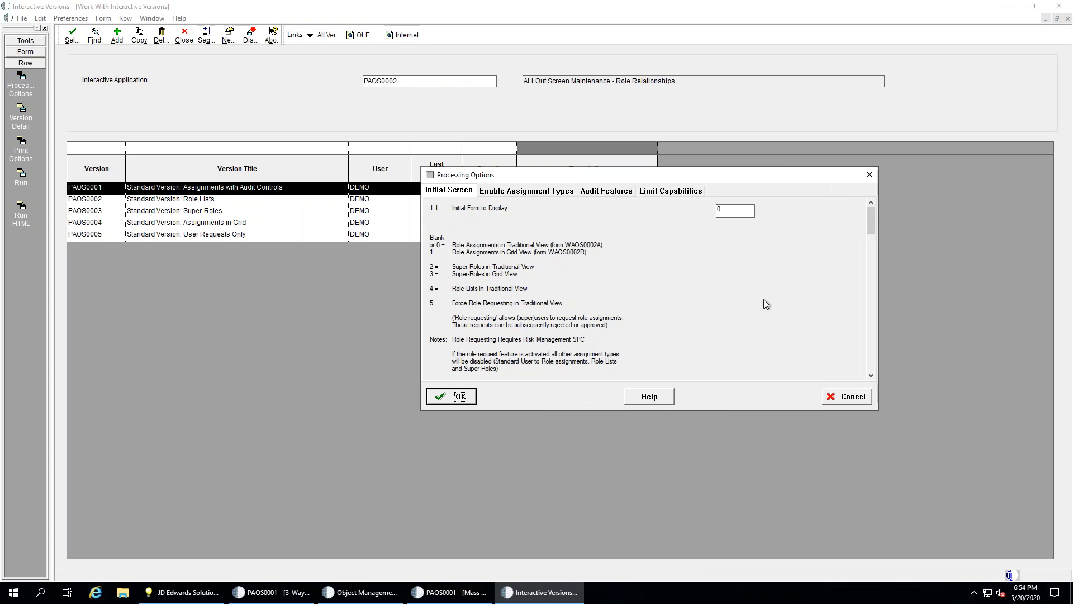
left_click(608, 192)
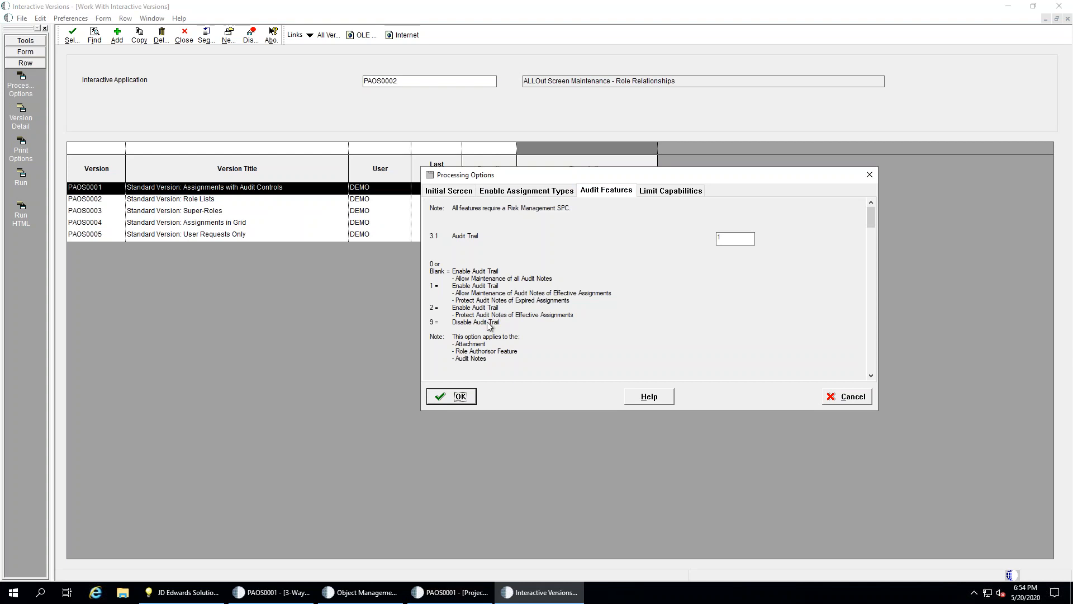
left_click(736, 239)
left_click(734, 237)
type("2")
double_click(717, 237)
type("1")
left_click(527, 190)
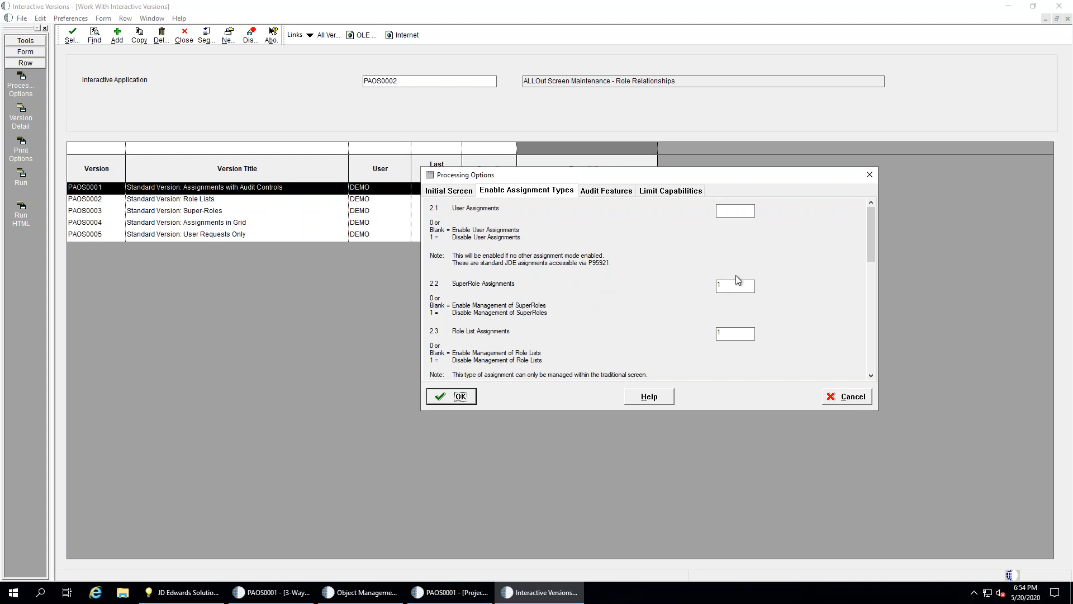
Cancel the Processing Options dialog and present the Follow Up slide (34 of 41) full screen
left_click(851, 397)
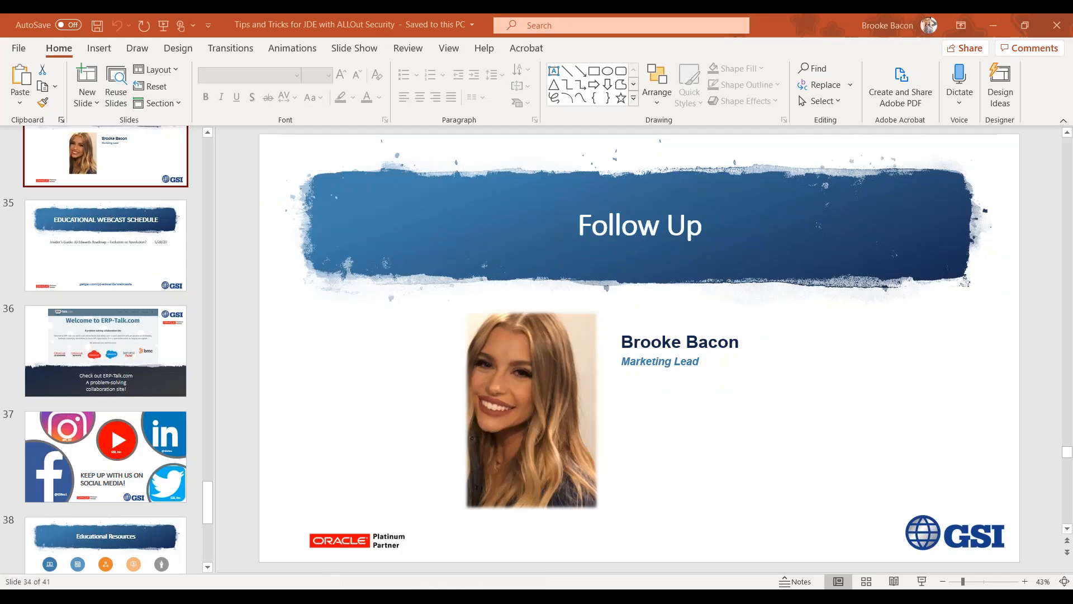
left_click(923, 582)
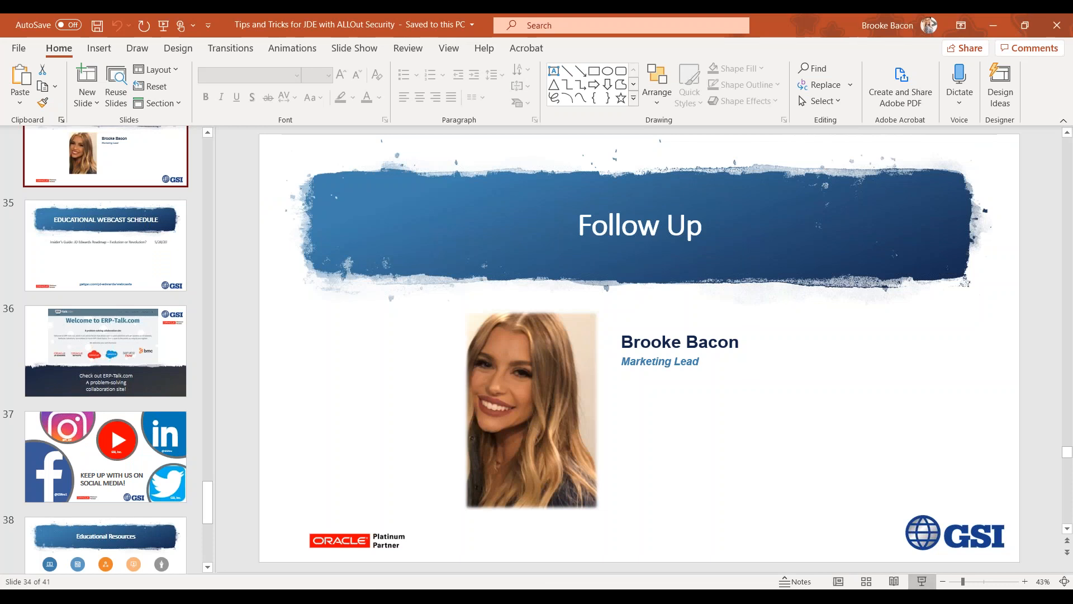